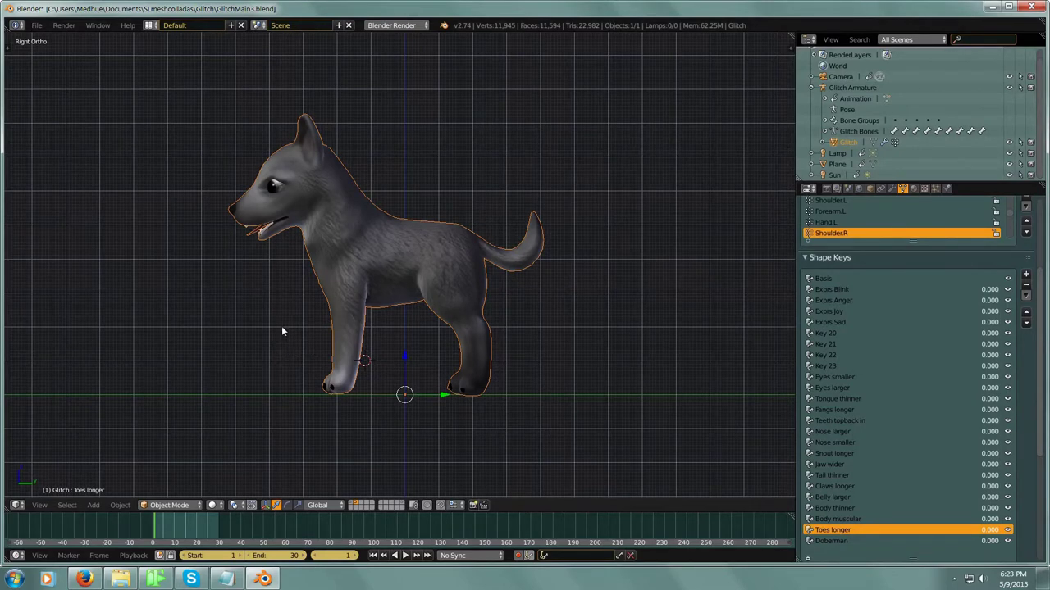
# Step: Select the Doberman shape key, set its value to 1.000 and inspect the altered dog from several angles
pyautogui.moveTo(243, 320); pyautogui.dragTo(349, 342, button='middle')
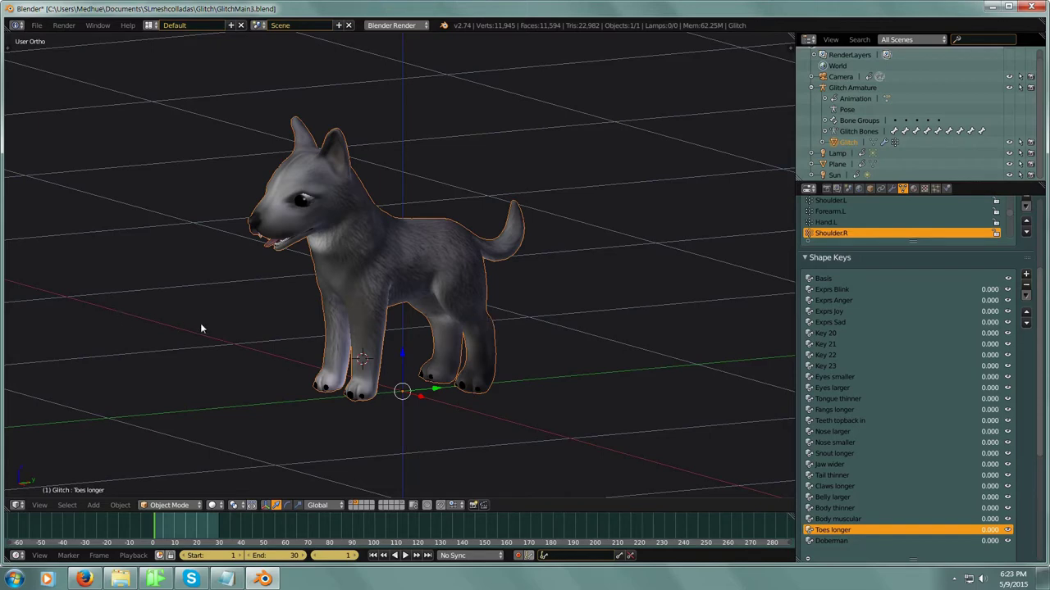
pyautogui.moveTo(201, 329); pyautogui.dragTo(397, 326, button='middle')
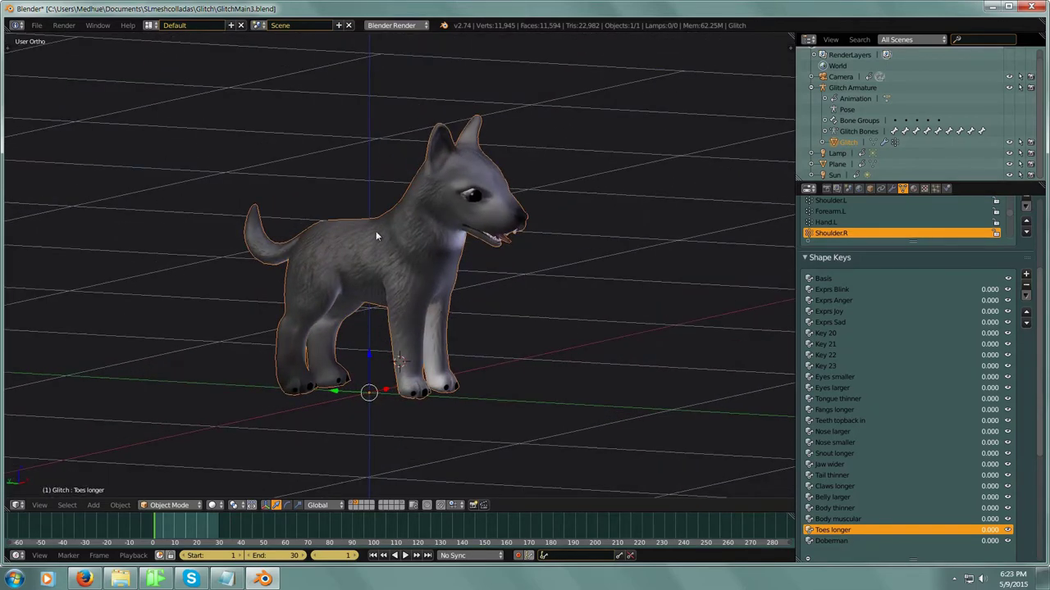
pyautogui.scroll(2, 375, 231)
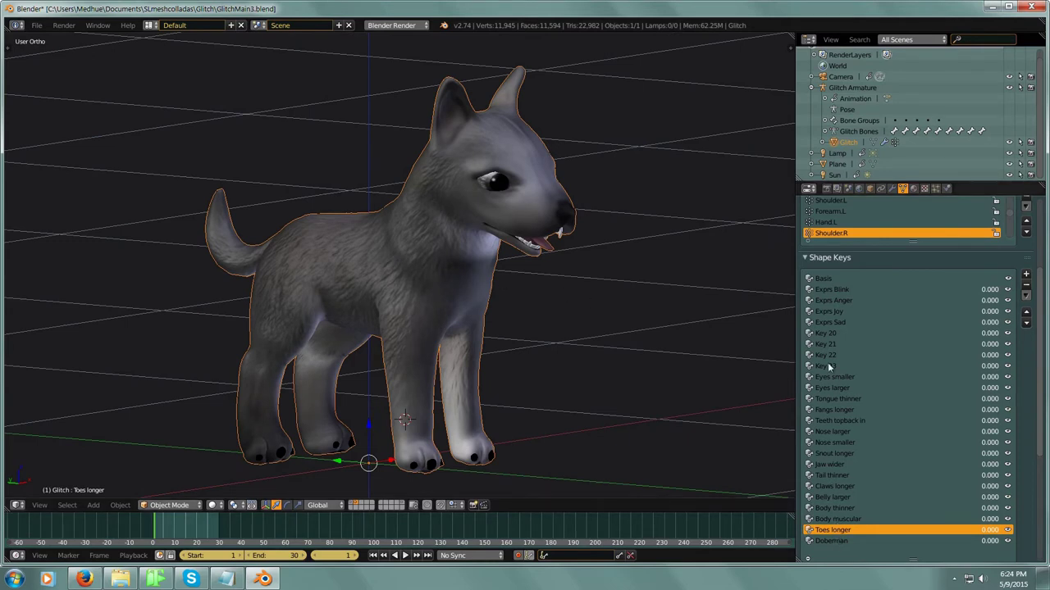
pyautogui.click(832, 541)
pyautogui.moveTo(558, 295); pyautogui.dragTo(430, 333, button='middle')
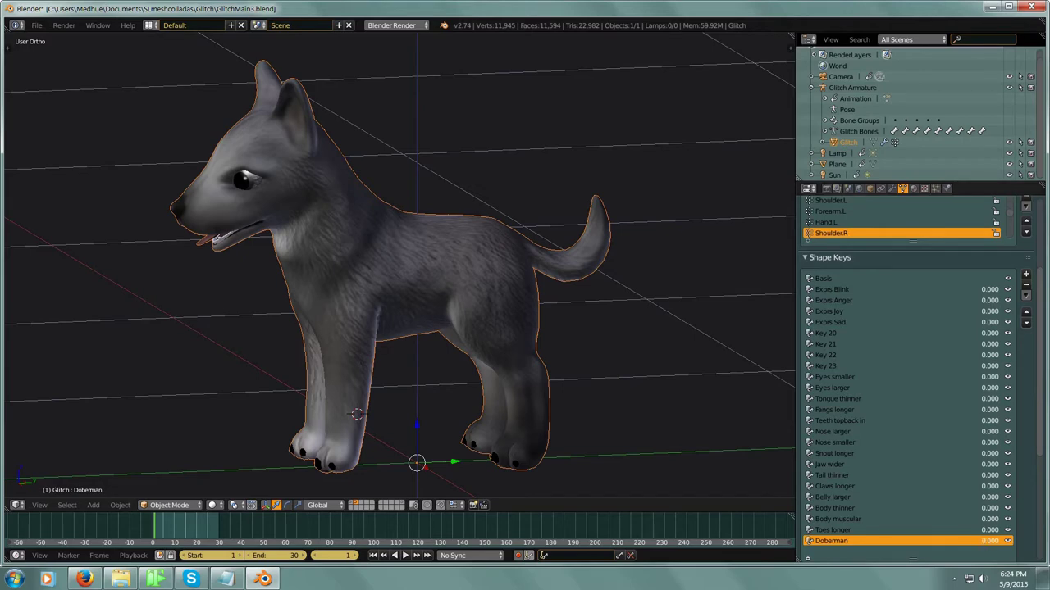
pyautogui.moveTo(989, 542); pyautogui.dragTo(1033, 541)
pyautogui.moveTo(441, 332); pyautogui.dragTo(393, 252, button='middle')
pyautogui.moveTo(634, 302); pyautogui.dragTo(609, 300, button='middle')
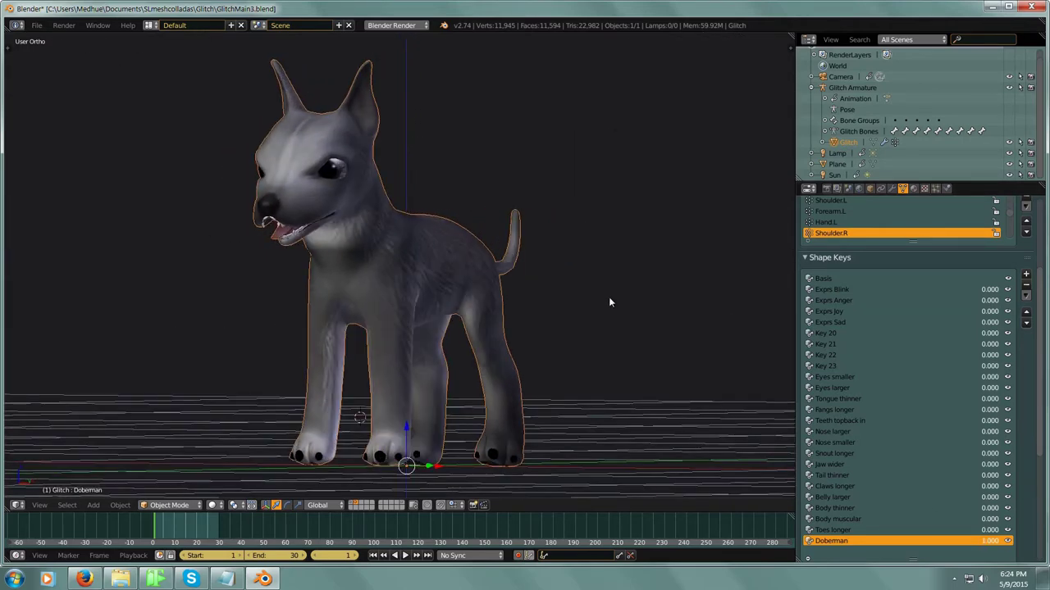
pyautogui.moveTo(403, 320); pyautogui.dragTo(339, 257, button='middle')
pyautogui.moveTo(314, 348); pyautogui.dragTo(321, 300, button='middle')
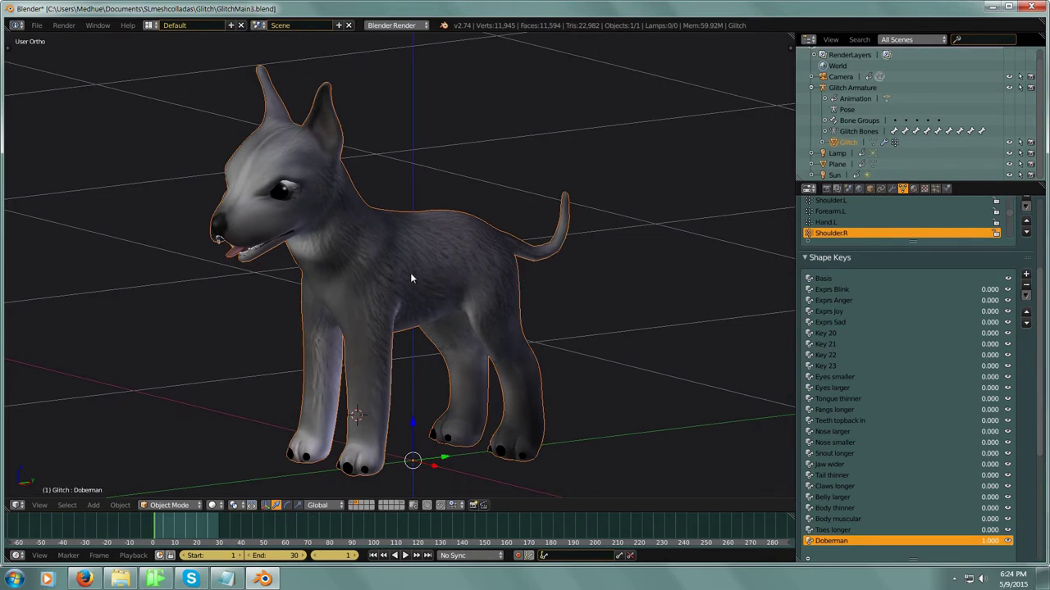
# Step: Compare the dog with and without the Doberman shape key, then reset the key's value to 0
pyautogui.click(988, 541)
pyautogui.write('0.05')
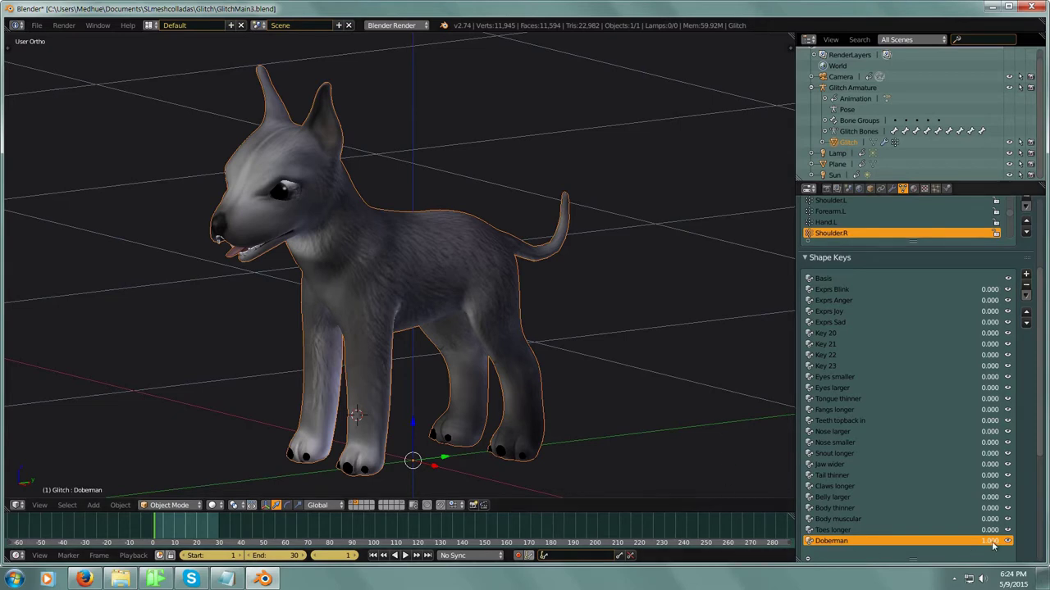
pyautogui.press('Return')
pyautogui.hotkey('ctrl', 'z')
pyautogui.hotkey('ctrl', 'shift', 'z')
pyautogui.hotkey('ctrl', 'z')
pyautogui.hotkey('ctrl', 'shift', 'z')
pyautogui.hotkey('ctrl', 'z')
pyautogui.moveTo(377, 274); pyautogui.dragTo(346, 237, button='middle')
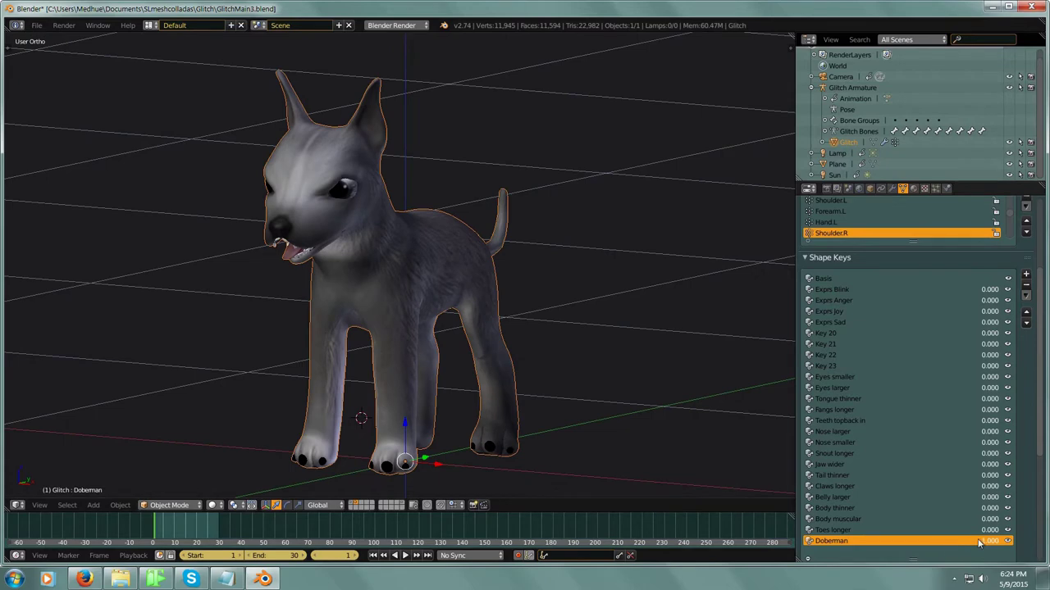
pyautogui.hotkey('ctrl', 'shift', 'z')
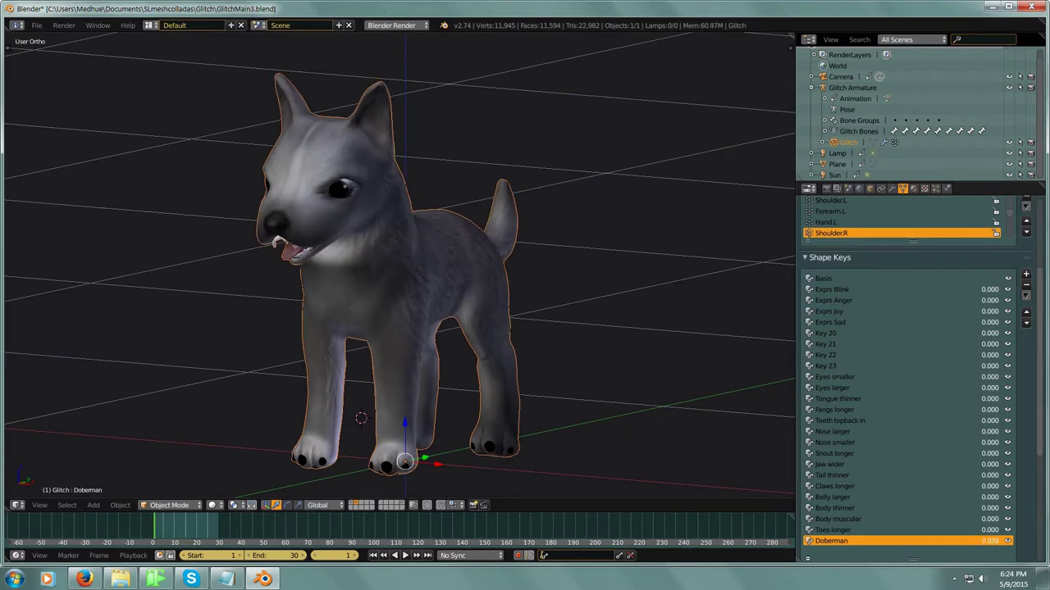
# Step: Examine the dog's face and go through the shape key list, selecting Key 20, Key 21, Key 22 and Key 23 in turn
pyautogui.scroll(4, 338, 229)
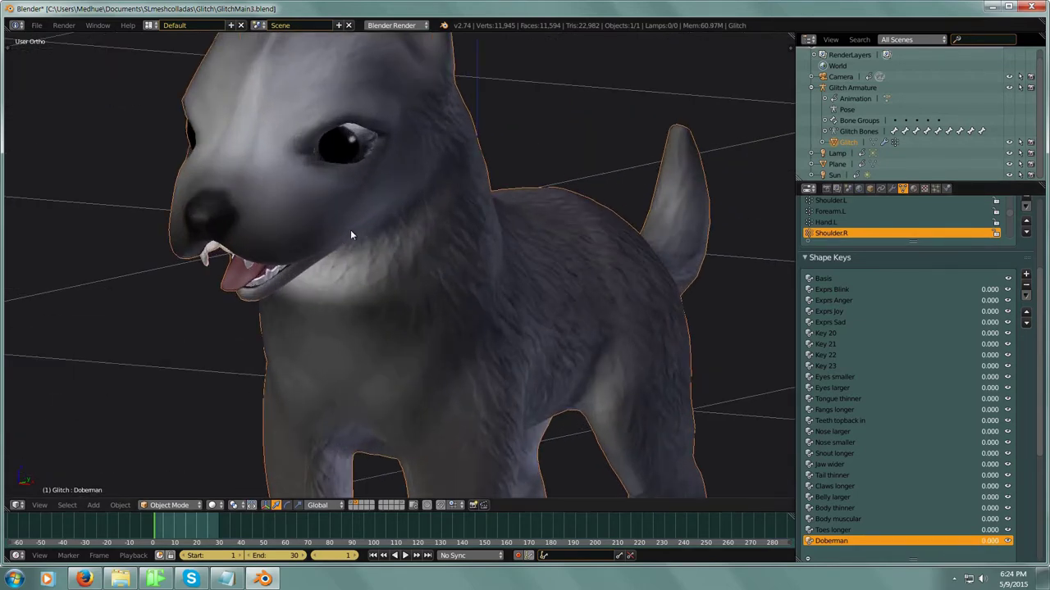
pyautogui.moveTo(350, 229); pyautogui.dragTo(534, 235, button='middle')
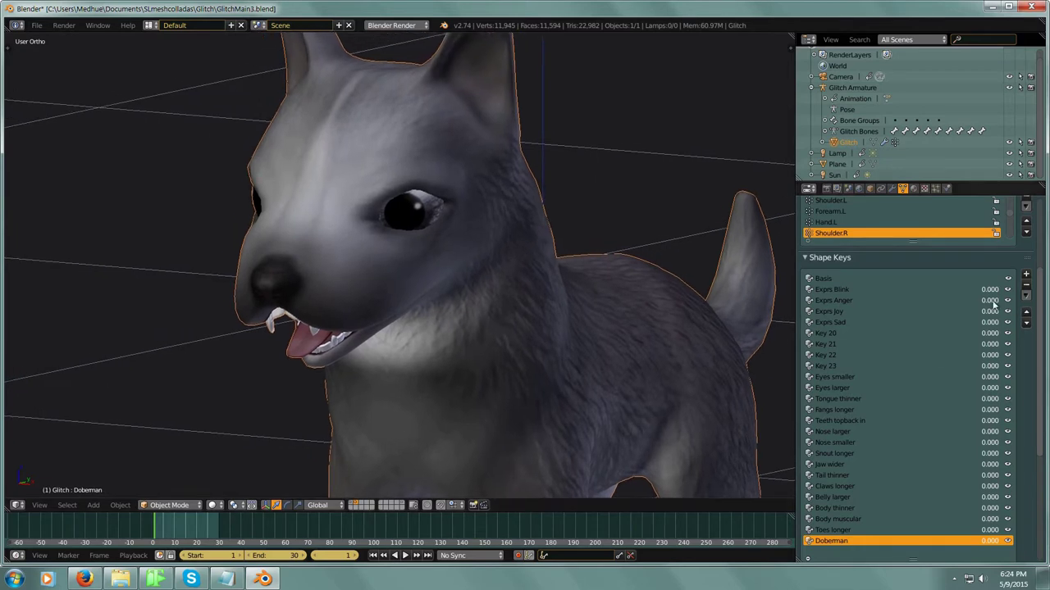
pyautogui.moveTo(984, 293); pyautogui.dragTo(976, 326)
pyautogui.scroll(-3, 883, 377)
pyautogui.scroll(2, 883, 378)
pyautogui.click(820, 313)
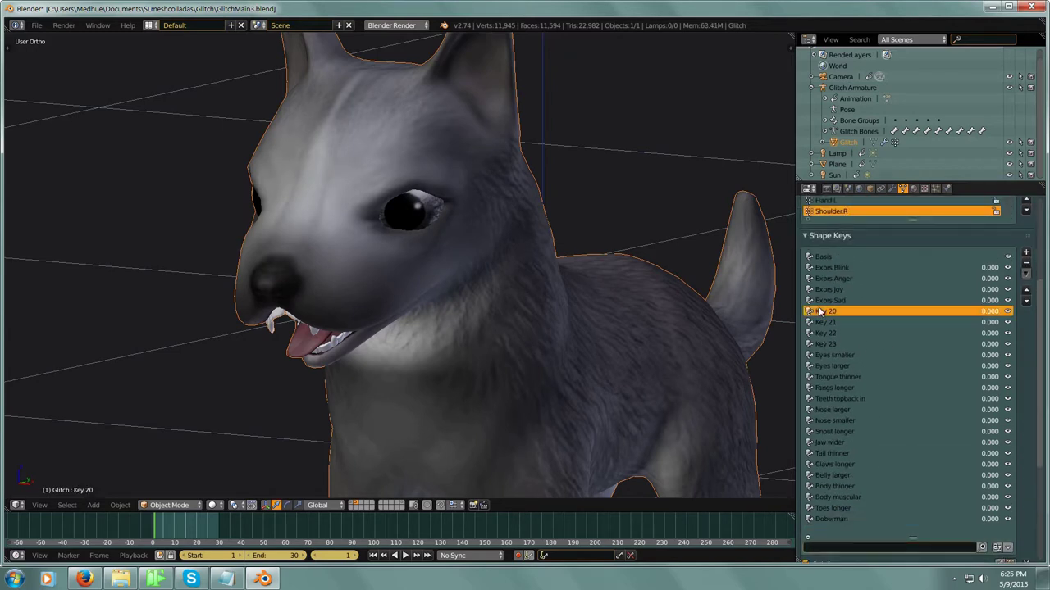
pyautogui.click(824, 323)
pyautogui.click(825, 334)
pyautogui.click(825, 345)
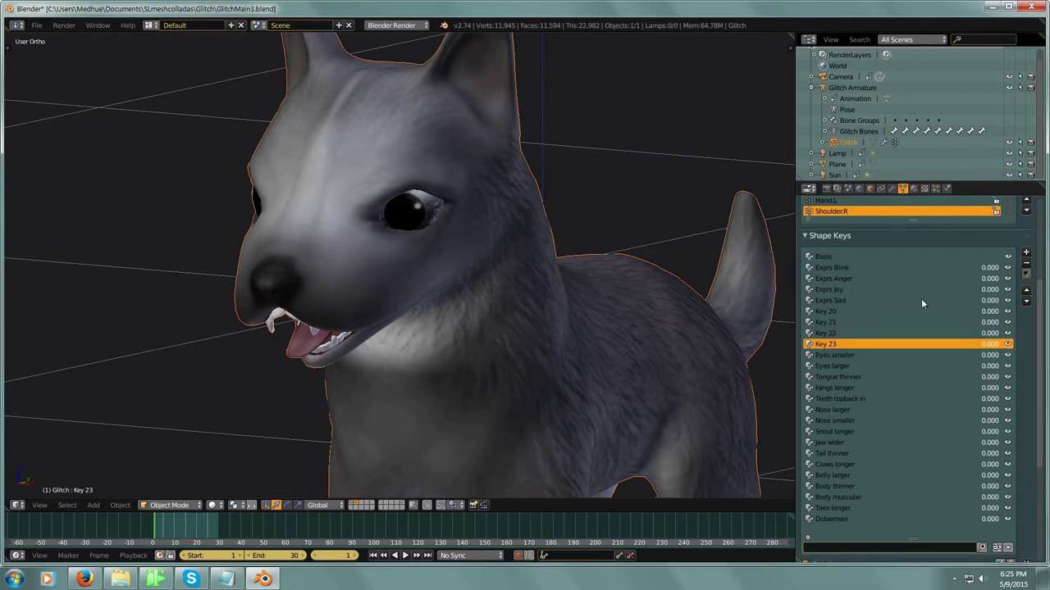
# Step: Select the Snout longer shape key and inspect the dog's whole body
pyautogui.scroll(-3, 897, 428)
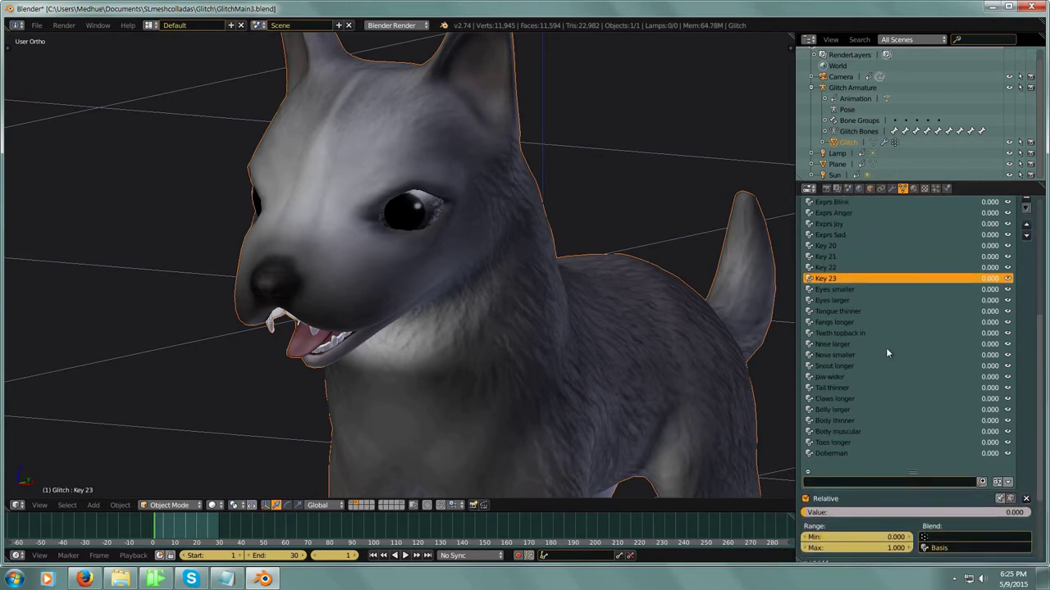
pyautogui.click(821, 366)
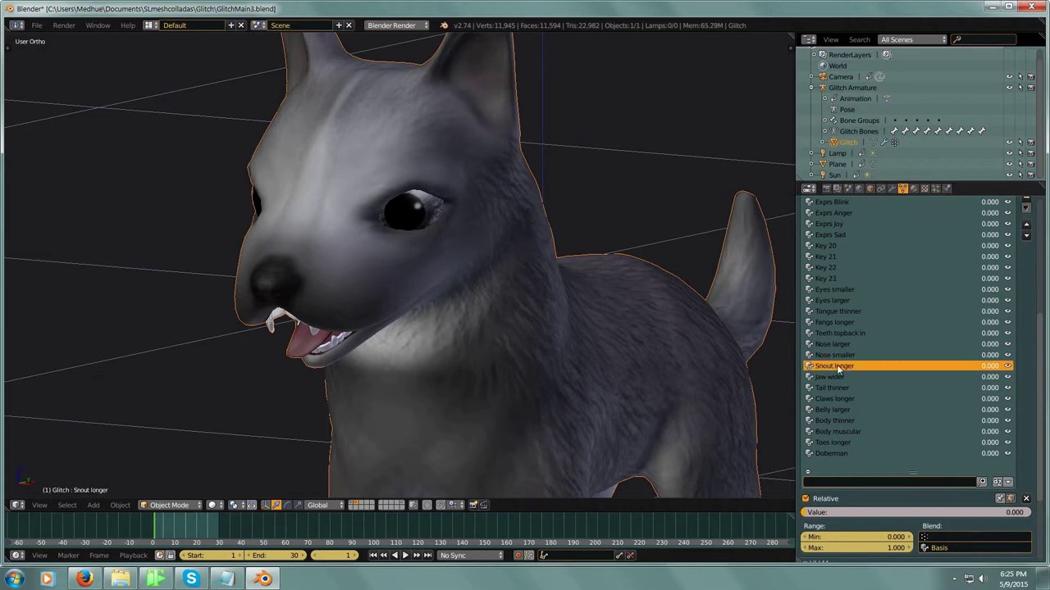
pyautogui.moveTo(988, 365)
pyautogui.mouseDown()
pyautogui.moveTo(1021, 366)
pyautogui.moveTo(988, 366)
pyautogui.mouseUp()
pyautogui.moveTo(718, 420); pyautogui.dragTo(585, 358, button='middle')
pyautogui.scroll(-6, 587, 353)
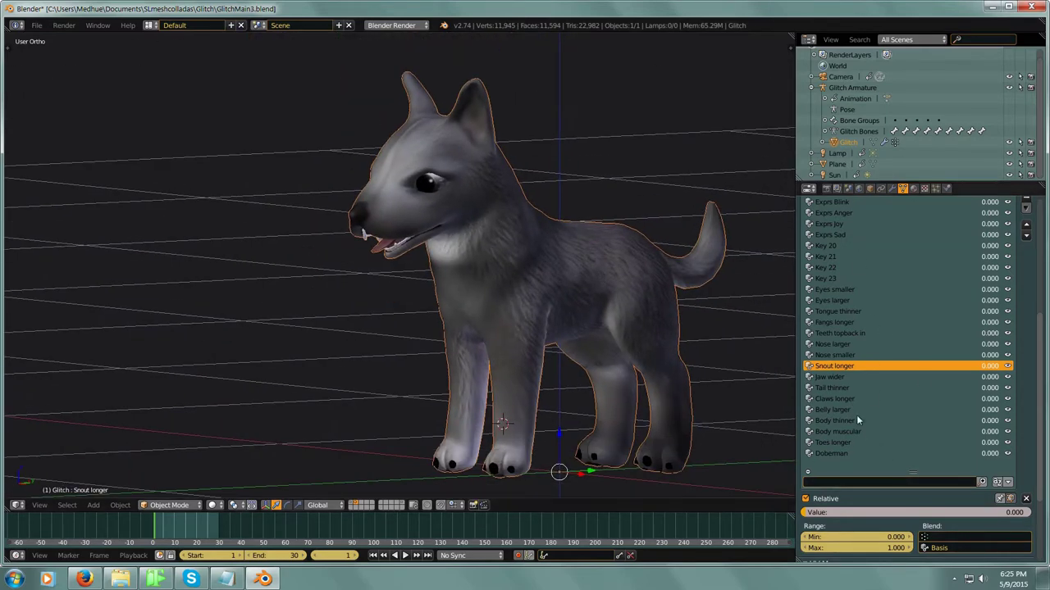
# Step: Try out the Body thinner and Body muscular shape keys on the dog
pyautogui.moveTo(989, 421); pyautogui.dragTo(968, 421)
pyautogui.moveTo(984, 434); pyautogui.dragTo(1017, 434)
pyautogui.moveTo(475, 358); pyautogui.dragTo(504, 324, button='middle')
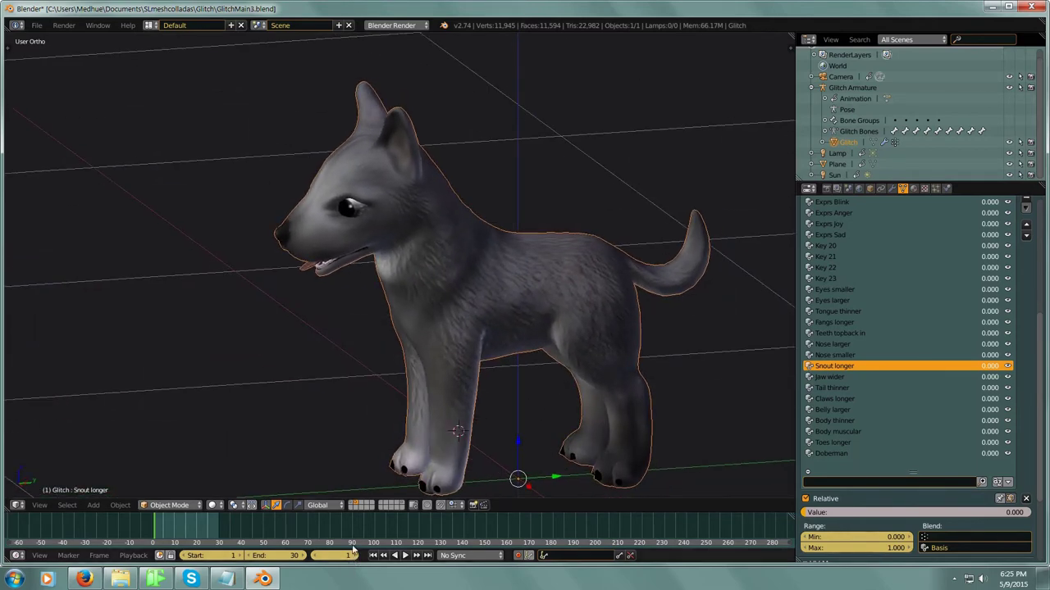
# Step: Reveal and select the Glitch armature along with the dog mesh, and switch to the AnimationMed screen layout
pyautogui.keyDown('shift'); pyautogui.click(352, 505); pyautogui.keyUp('shift')
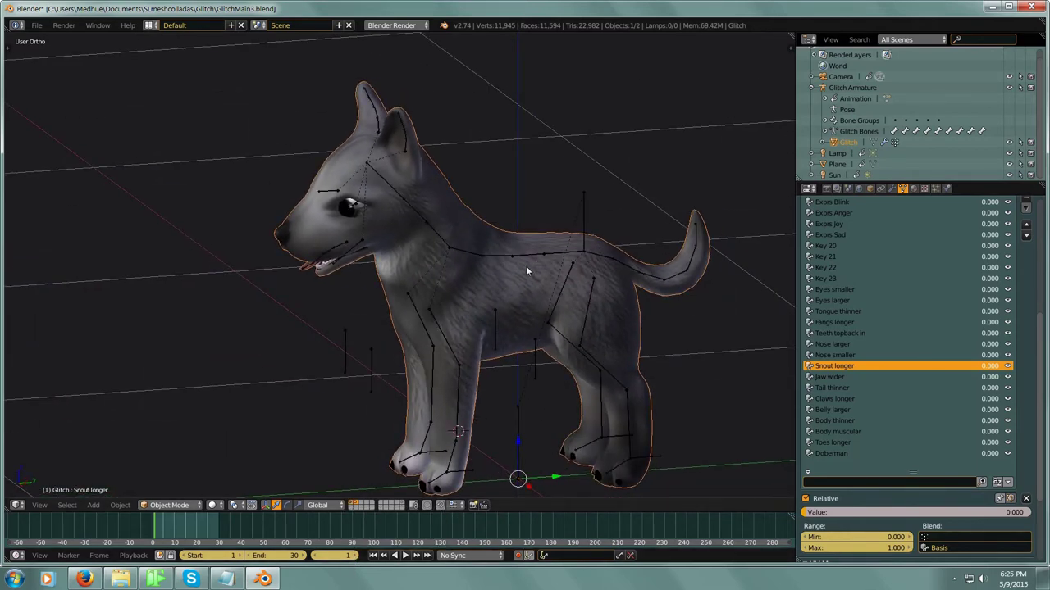
pyautogui.rightClick(583, 210)
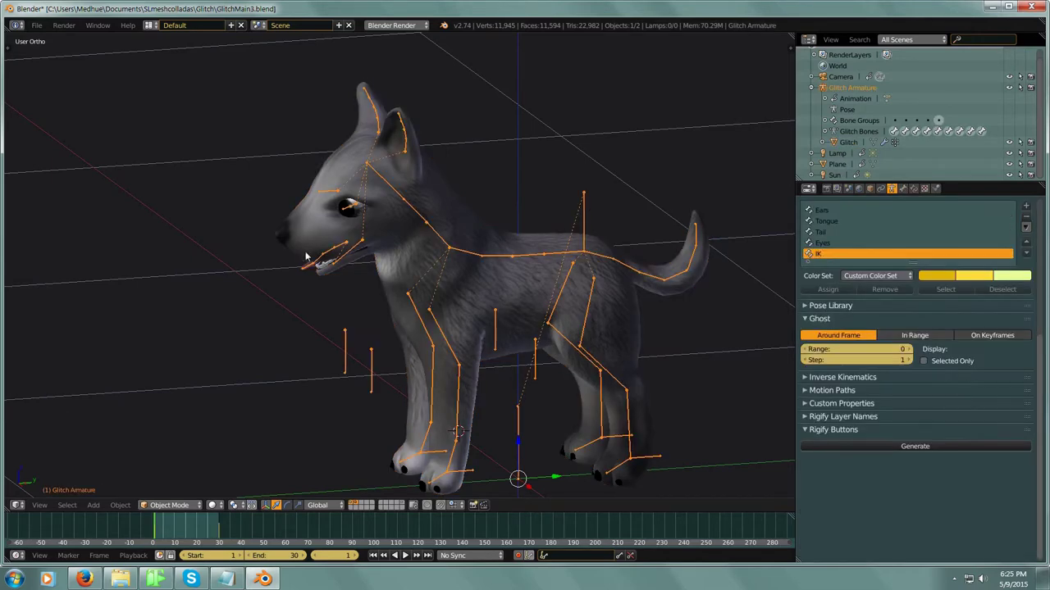
pyautogui.click(152, 25)
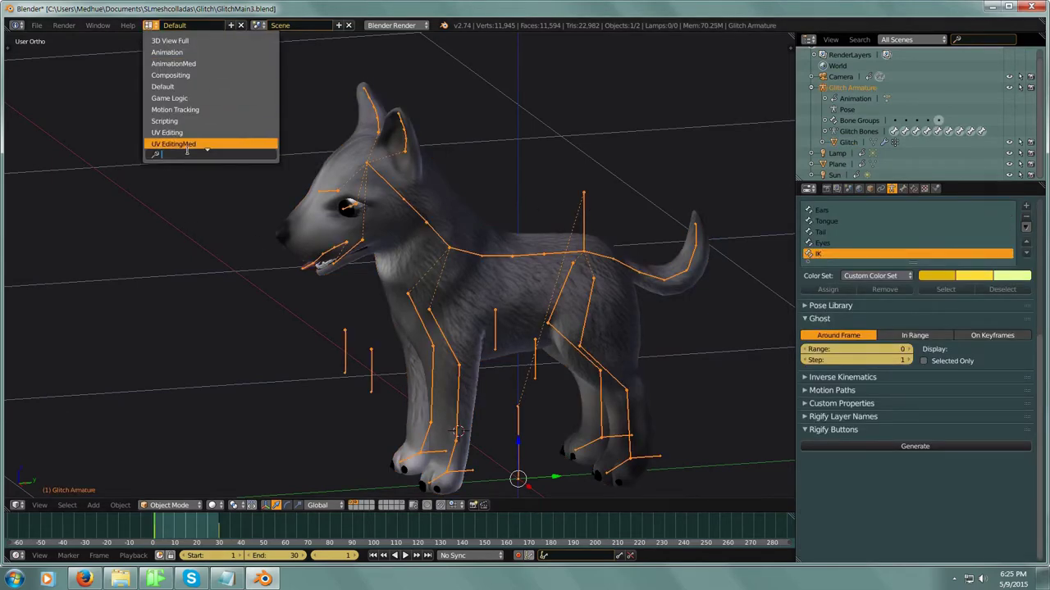
pyautogui.click(173, 63)
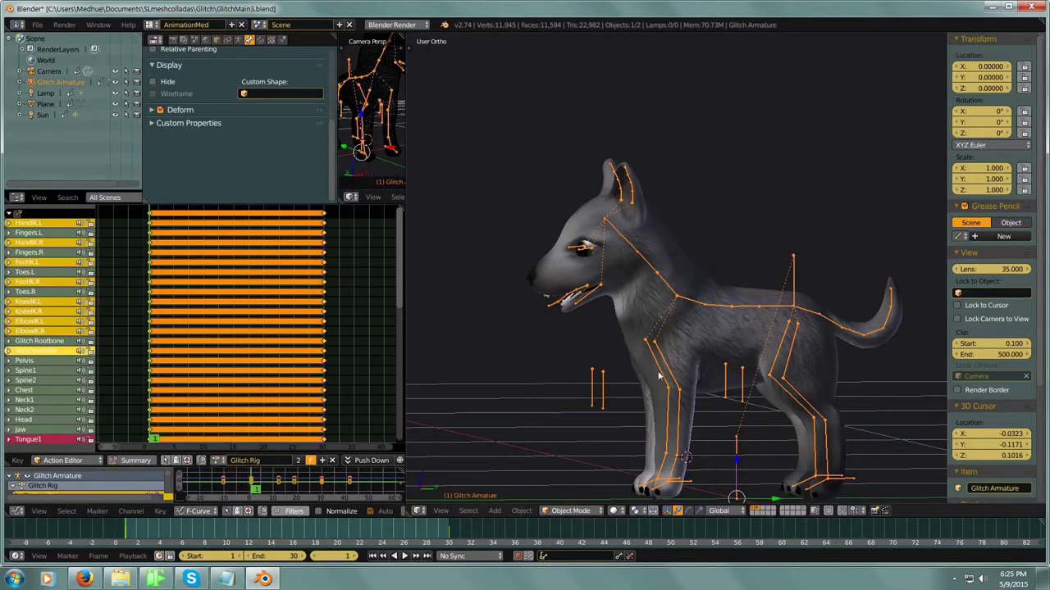
pyautogui.moveTo(694, 330); pyautogui.dragTo(716, 255, button='middle')
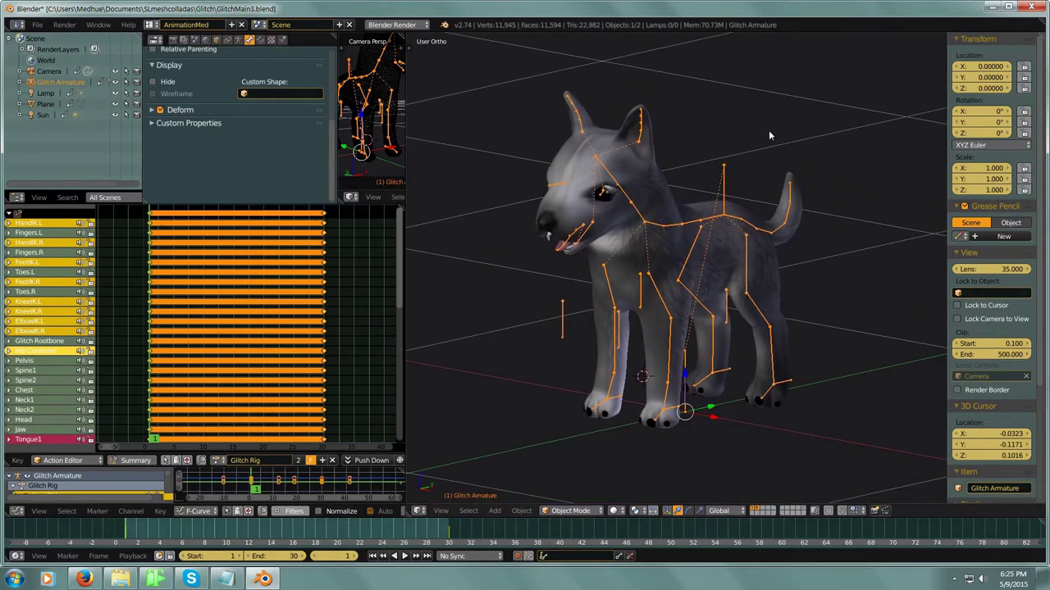
# Step: Assign the Doberman Rig action to the armature and inspect the reshaped dog
pyautogui.click(218, 460)
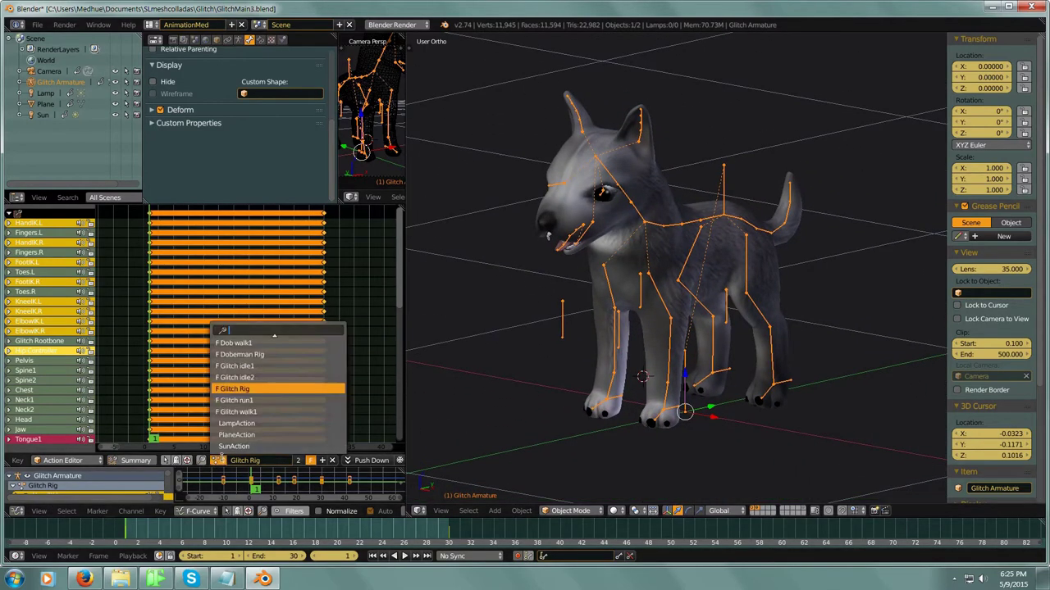
pyautogui.click(228, 354)
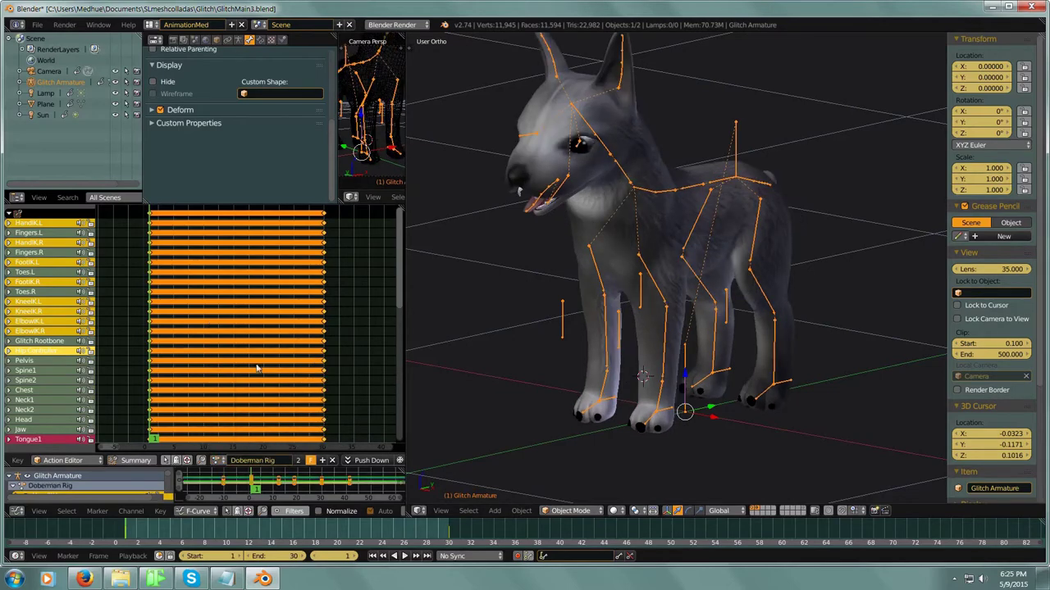
pyautogui.moveTo(686, 281); pyautogui.dragTo(670, 299, button='middle')
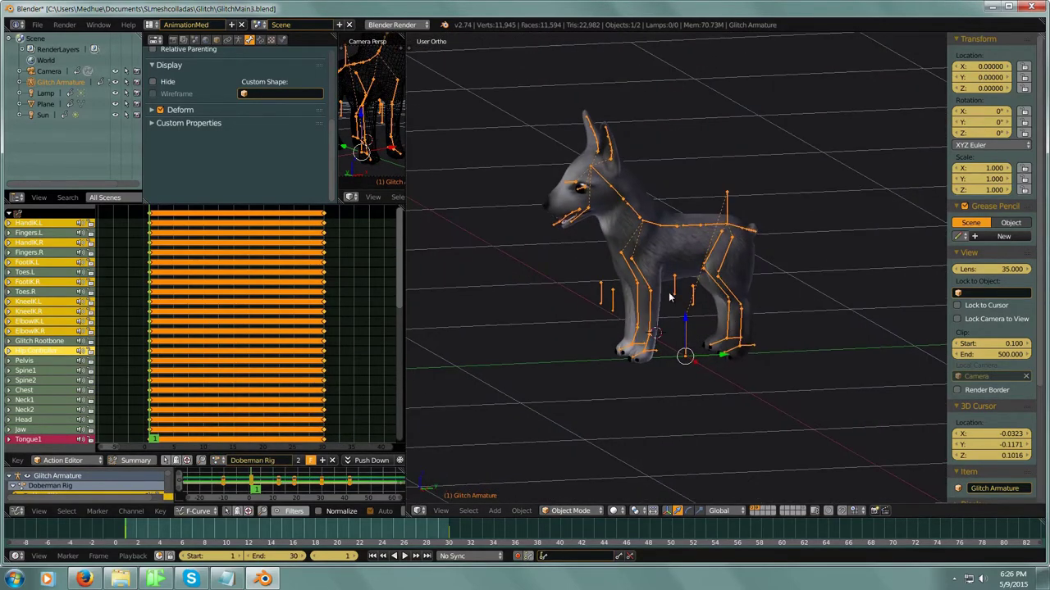
# Step: Select the Glitch mesh and set its Doberman shape key to 1.000 in the mesh data
pyautogui.rightClick(622, 185)
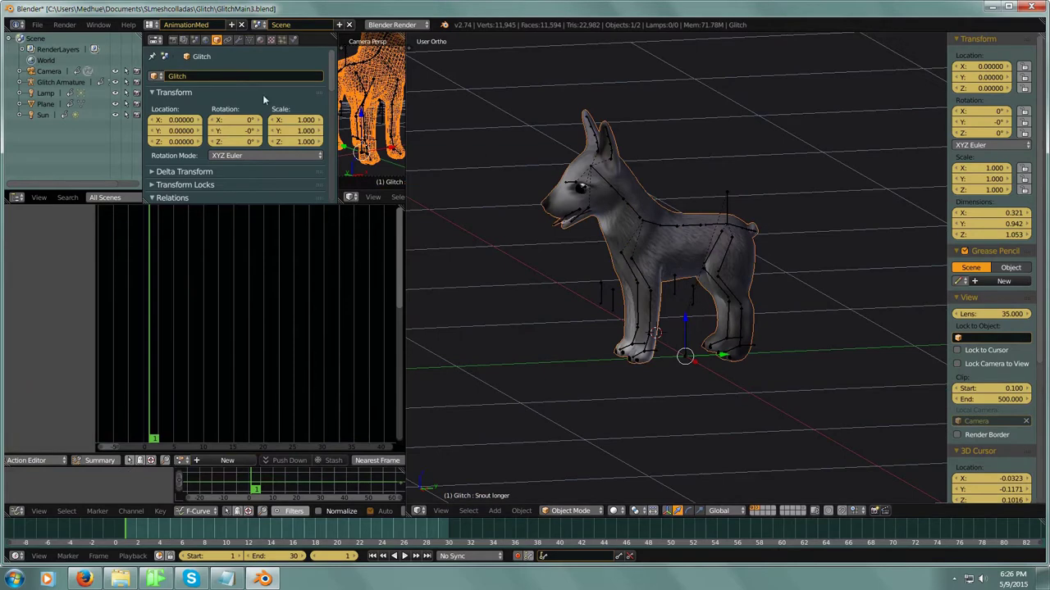
pyautogui.click(248, 40)
pyautogui.scroll(-1, 257, 157)
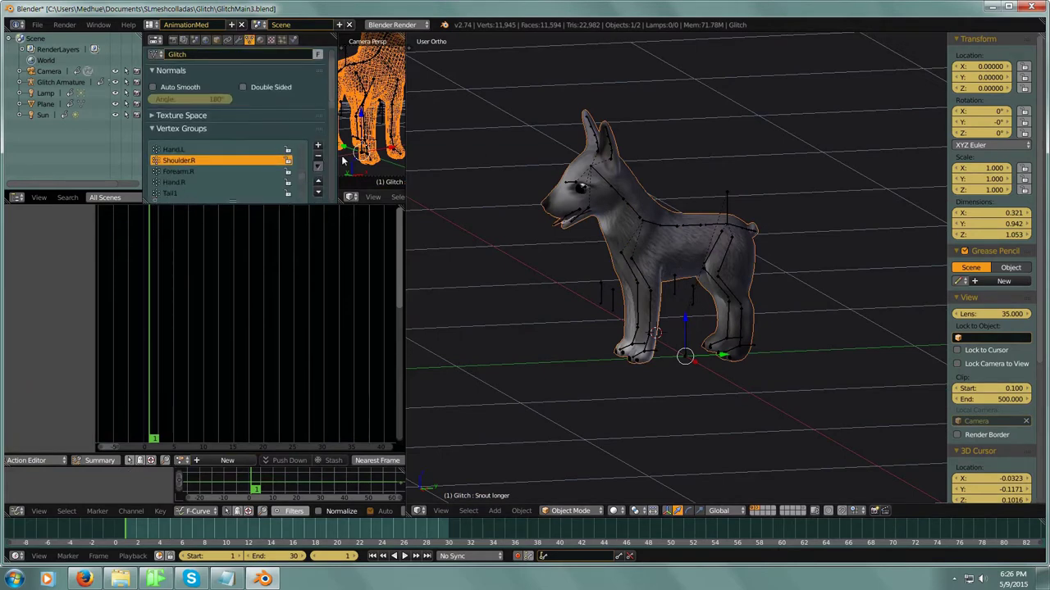
pyautogui.scroll(-5, 329, 168)
pyautogui.scroll(4, 323, 158)
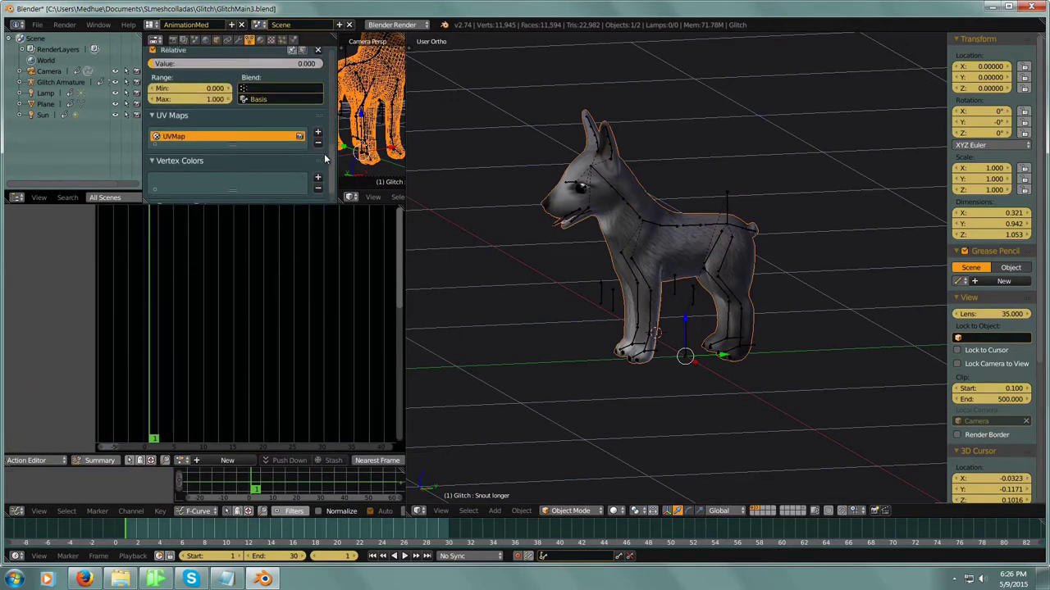
pyautogui.scroll(-4, 216, 148)
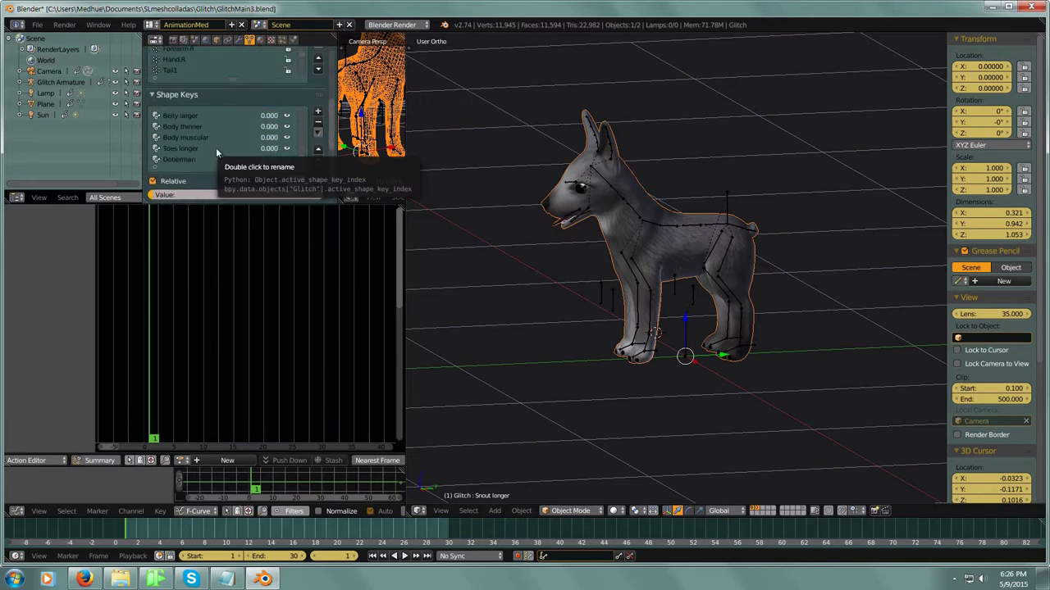
pyautogui.moveTo(268, 162); pyautogui.dragTo(311, 162)
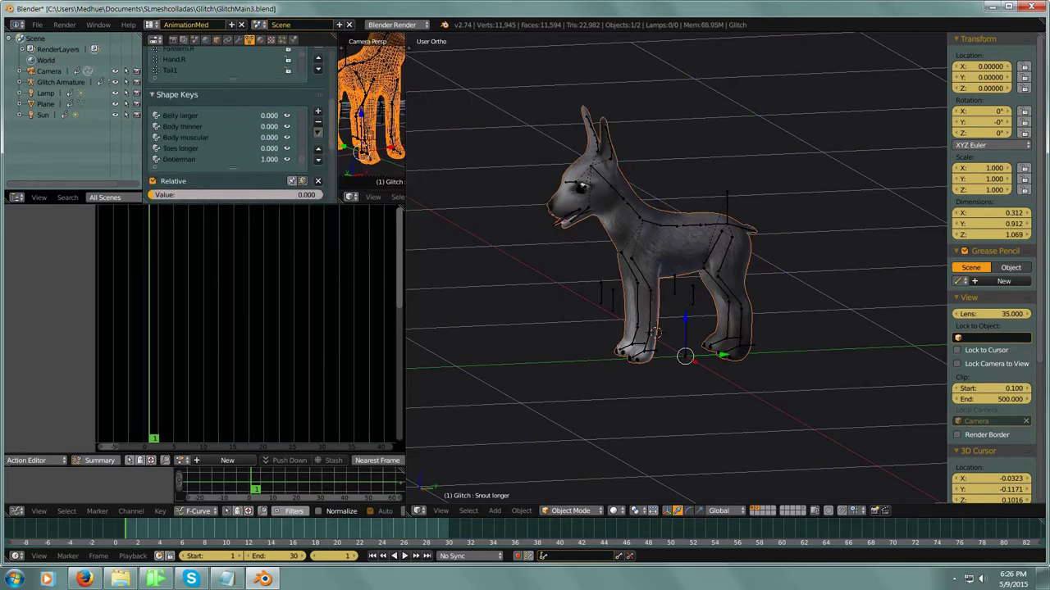
pyautogui.moveTo(535, 218)
pyautogui.mouseDown(button='middle')
pyautogui.moveTo(492, 220)
pyautogui.moveTo(554, 218)
pyautogui.moveTo(516, 217)
pyautogui.mouseUp(button='middle')
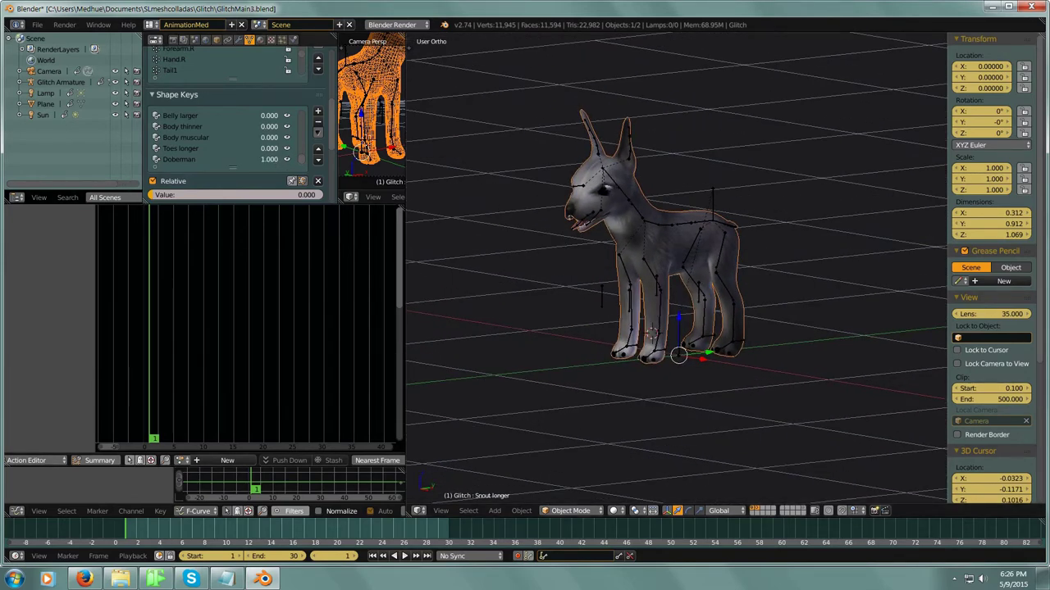
# Step: Reset the Doberman shape key to 0 and assign the Dachshund Rig action to the Glitch armature
pyautogui.moveTo(269, 159); pyautogui.dragTo(238, 159)
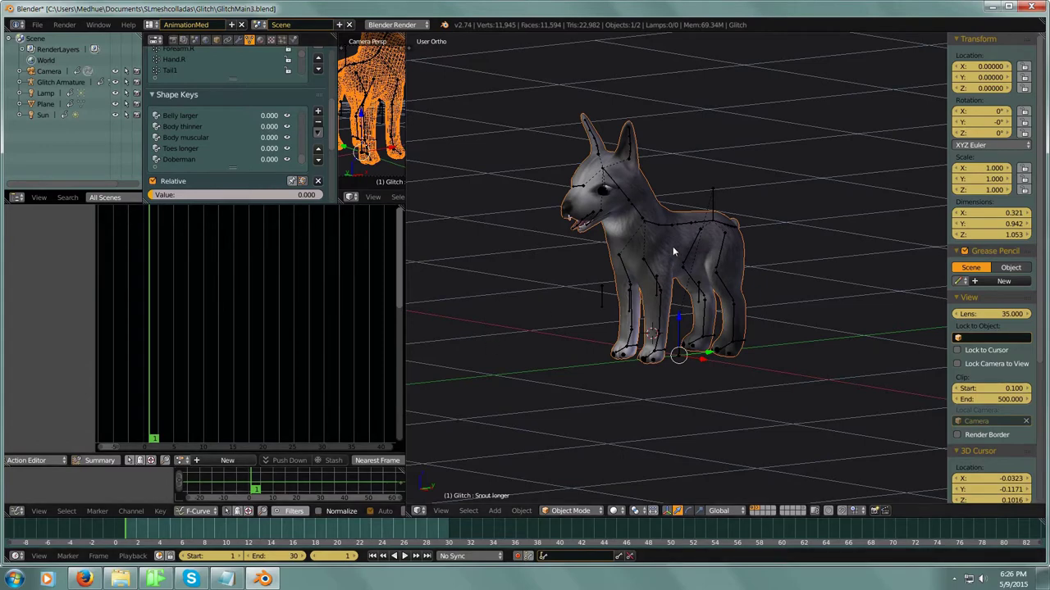
pyautogui.rightClick(712, 205)
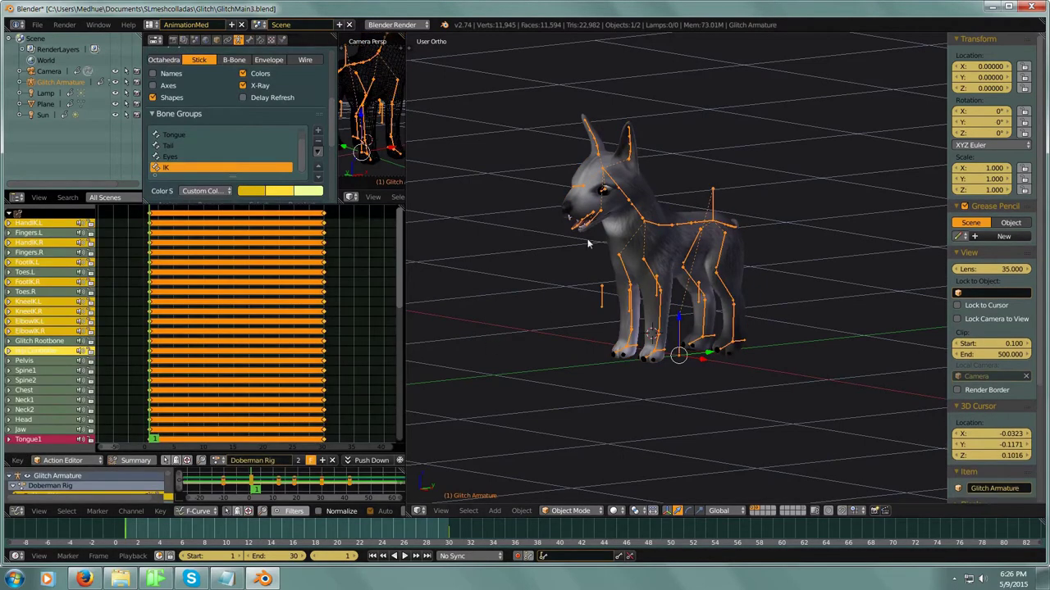
pyautogui.click(218, 460)
pyautogui.scroll(9, 236, 358)
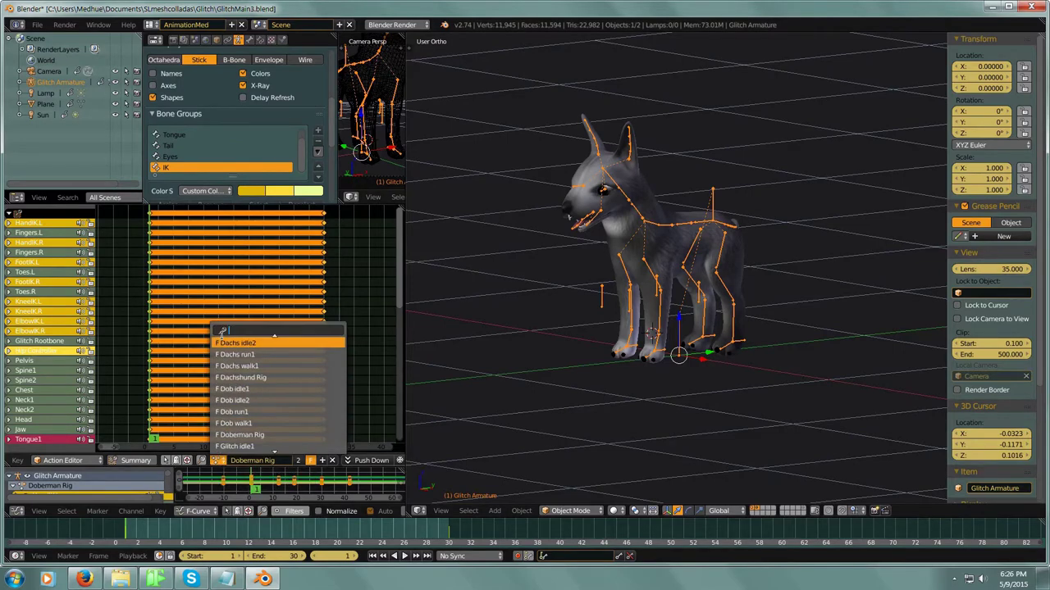
pyautogui.click(246, 401)
pyautogui.moveTo(643, 343); pyautogui.dragTo(752, 129, button='middle')
pyautogui.scroll(8, 647, 309)
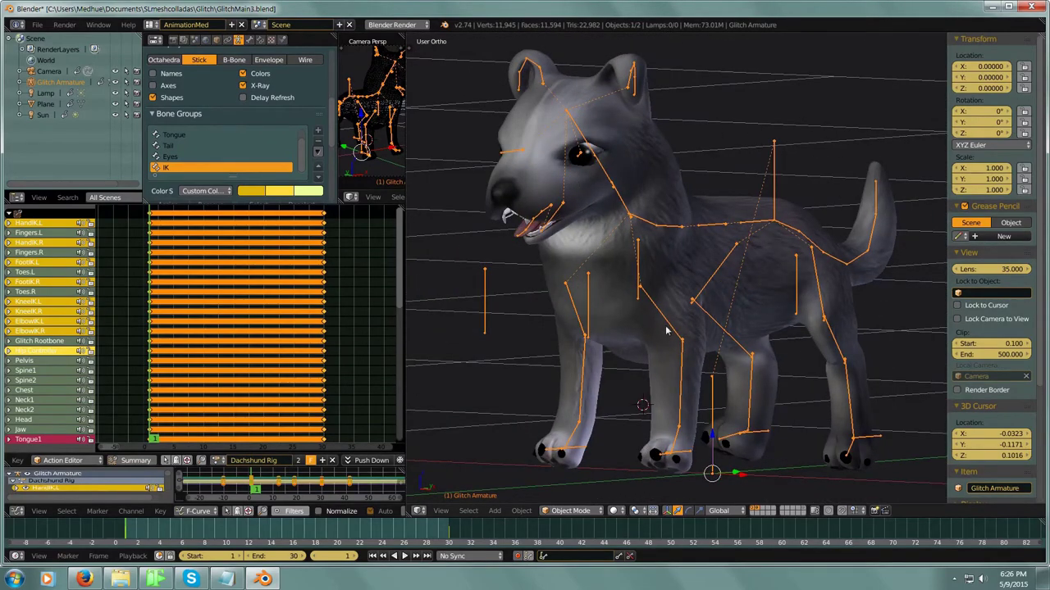
# Step: Inspect the Dachshund-shaped dog from the side and front, and switch to the Default screen layout
pyautogui.scroll(-5, 669, 331)
pyautogui.moveTo(669, 331); pyautogui.dragTo(877, 356, button='middle')
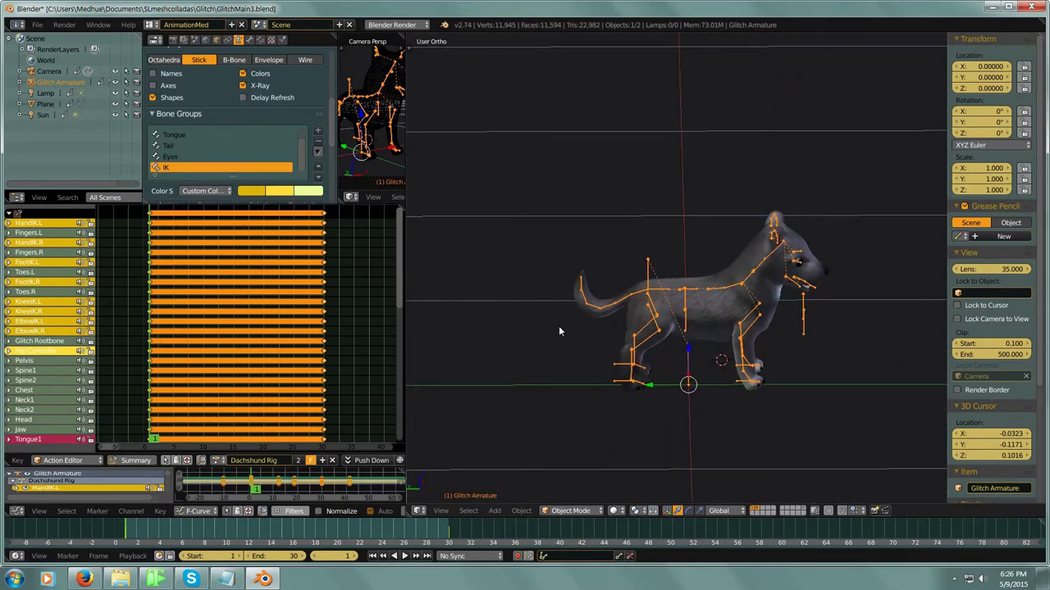
pyautogui.moveTo(599, 336); pyautogui.dragTo(466, 354, button='middle')
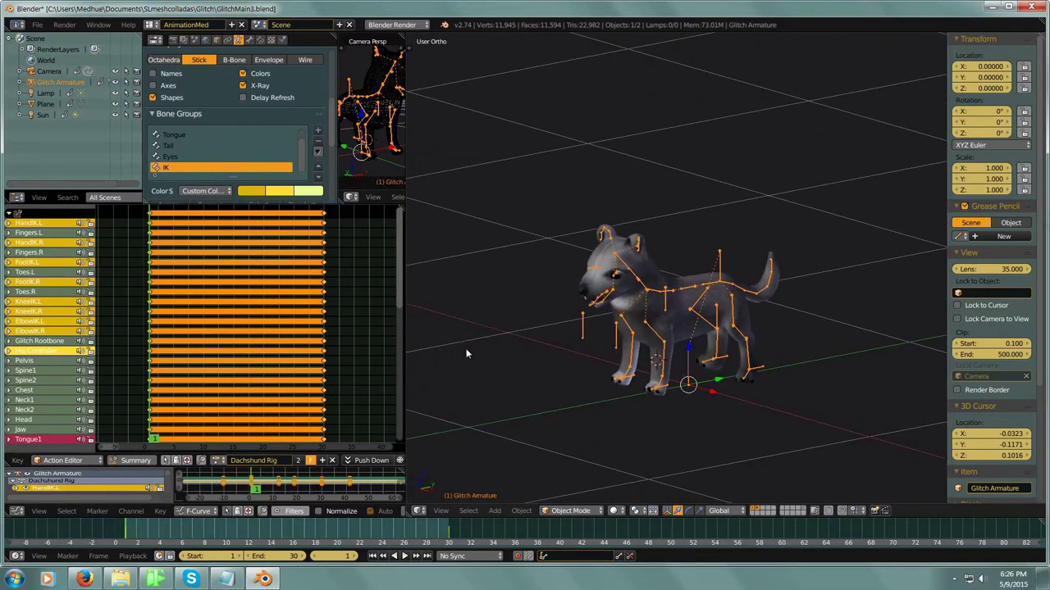
pyautogui.click(151, 25)
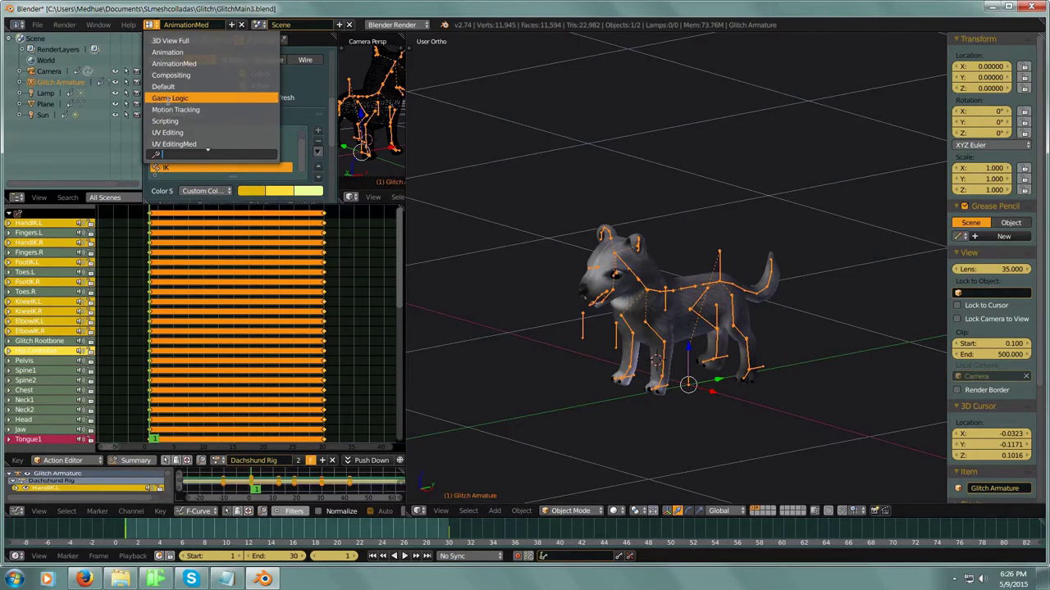
pyautogui.click(164, 87)
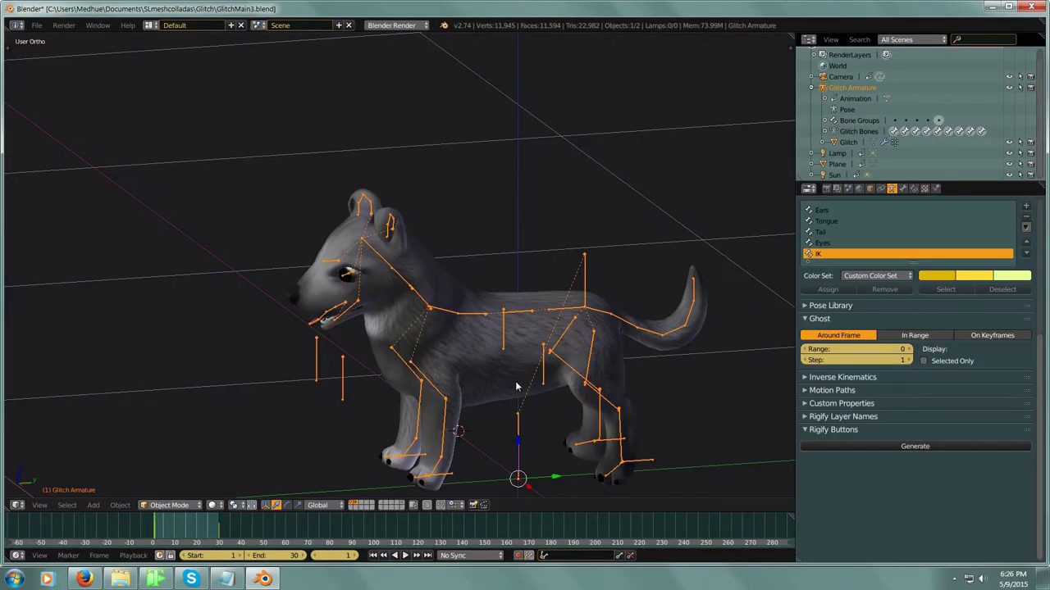
pyautogui.moveTo(579, 387); pyautogui.dragTo(536, 350, button='middle')
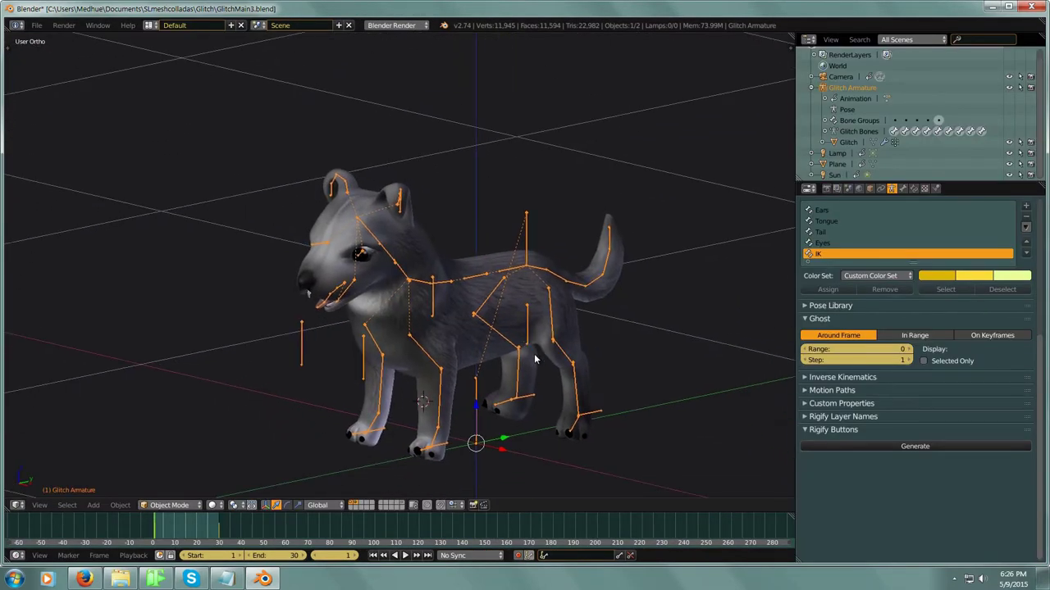
# Step: Start a new scene from the start-up file and view the default cube up close
pyautogui.click(36, 26)
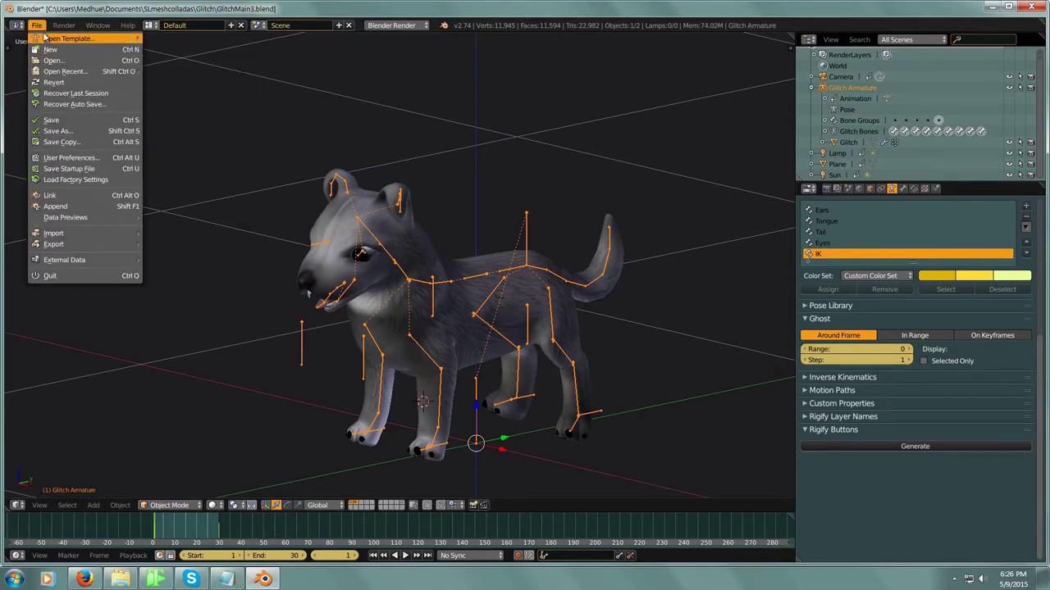
pyautogui.click(48, 50)
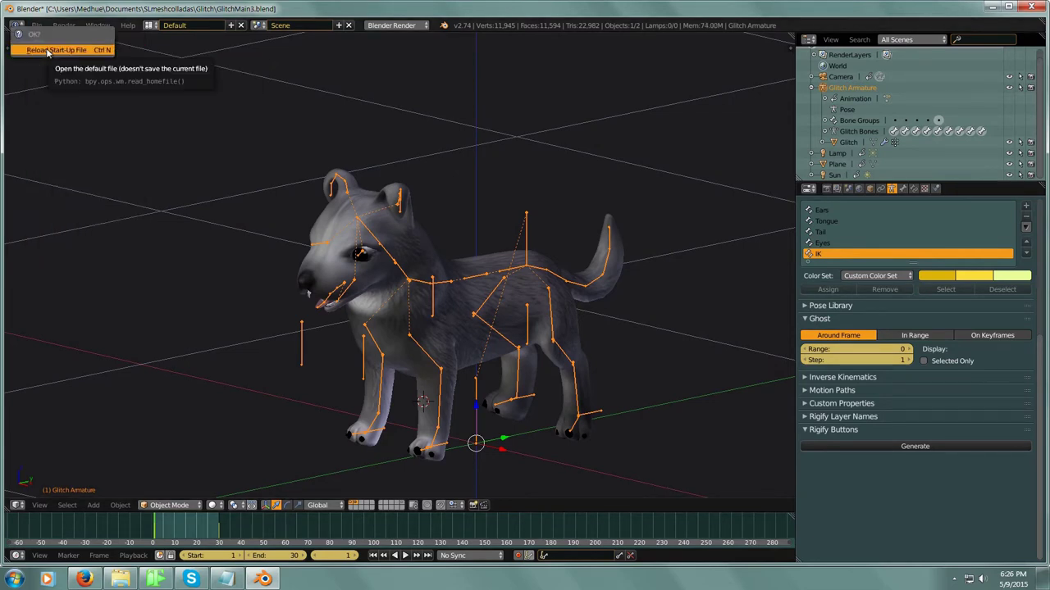
pyautogui.click(48, 50)
pyautogui.moveTo(483, 331)
pyautogui.mouseDown(button='middle')
pyautogui.moveTo(492, 325)
pyautogui.moveTo(469, 320)
pyautogui.mouseUp(button='middle')
pyautogui.scroll(4, 512, 264)
pyautogui.moveTo(512, 264); pyautogui.dragTo(542, 276, button='middle')
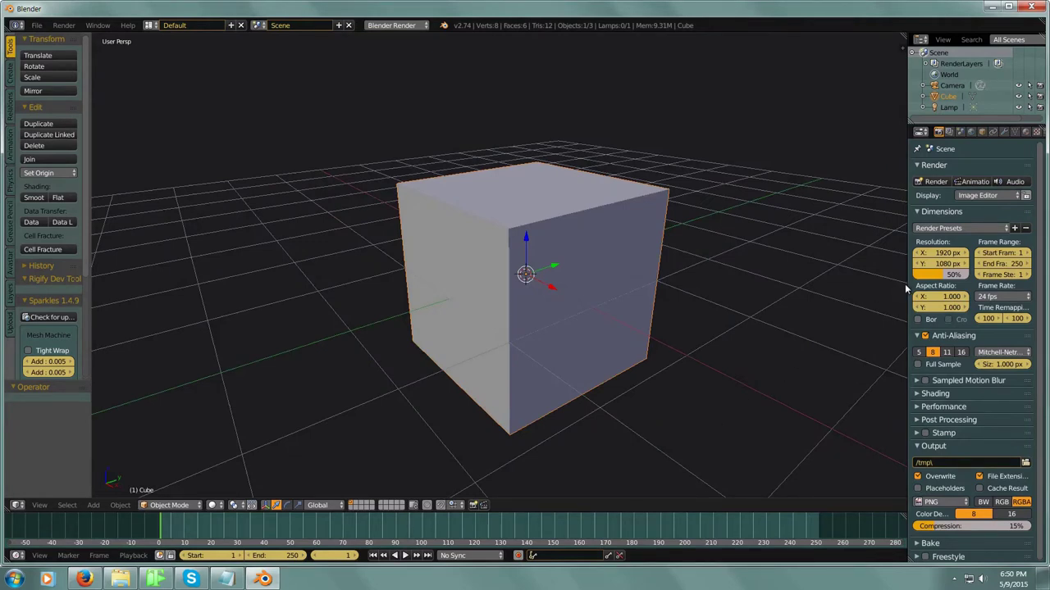
# Step: Widen the properties editor and display the cube's mesh data with its shape key list
pyautogui.moveTo(904, 283); pyautogui.dragTo(812, 287)
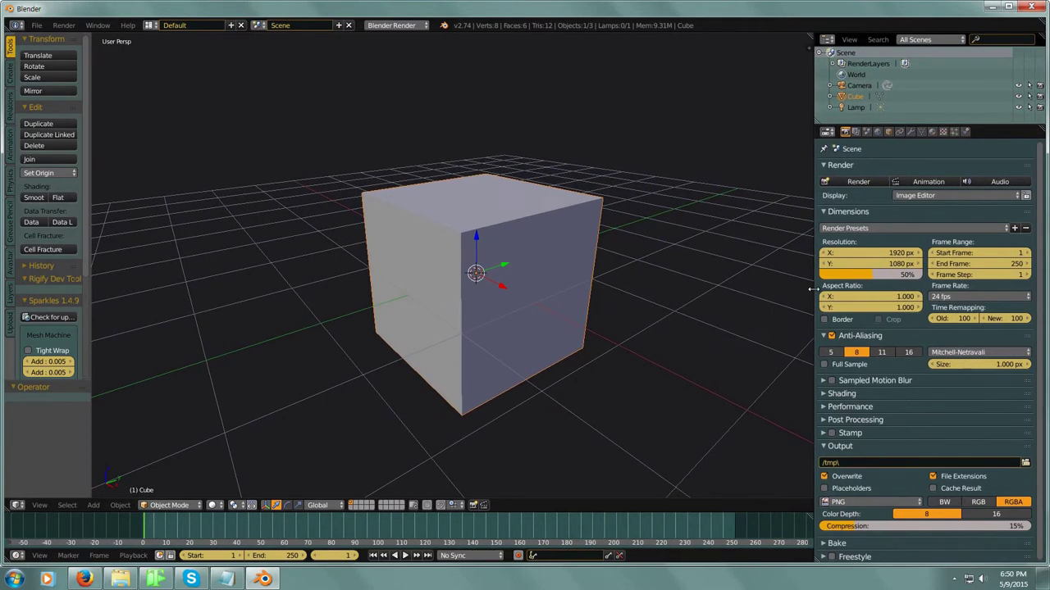
pyautogui.click(921, 133)
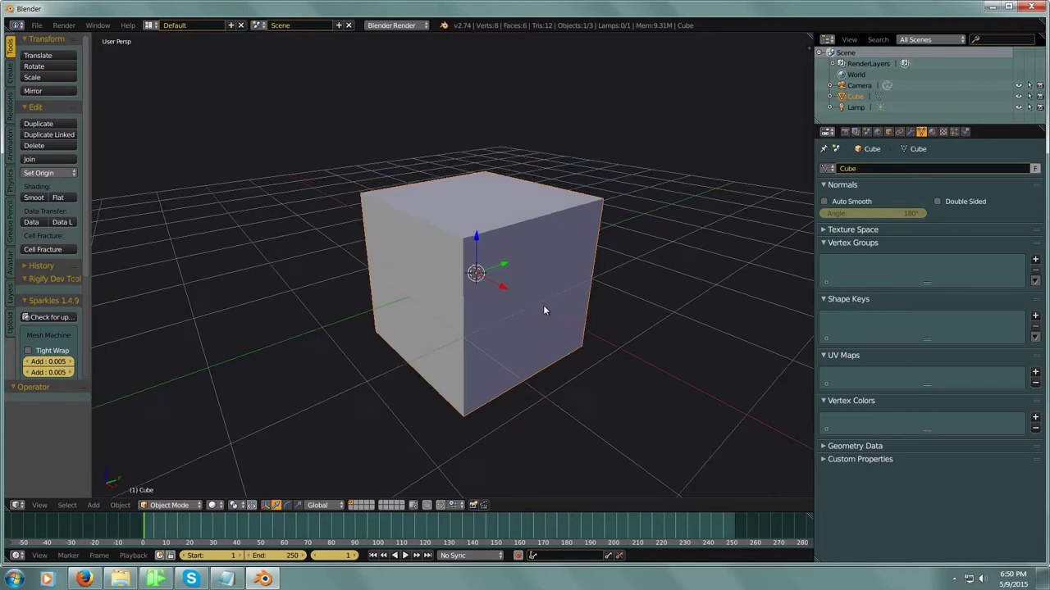
pyautogui.moveTo(544, 307); pyautogui.dragTo(523, 168, button='middle')
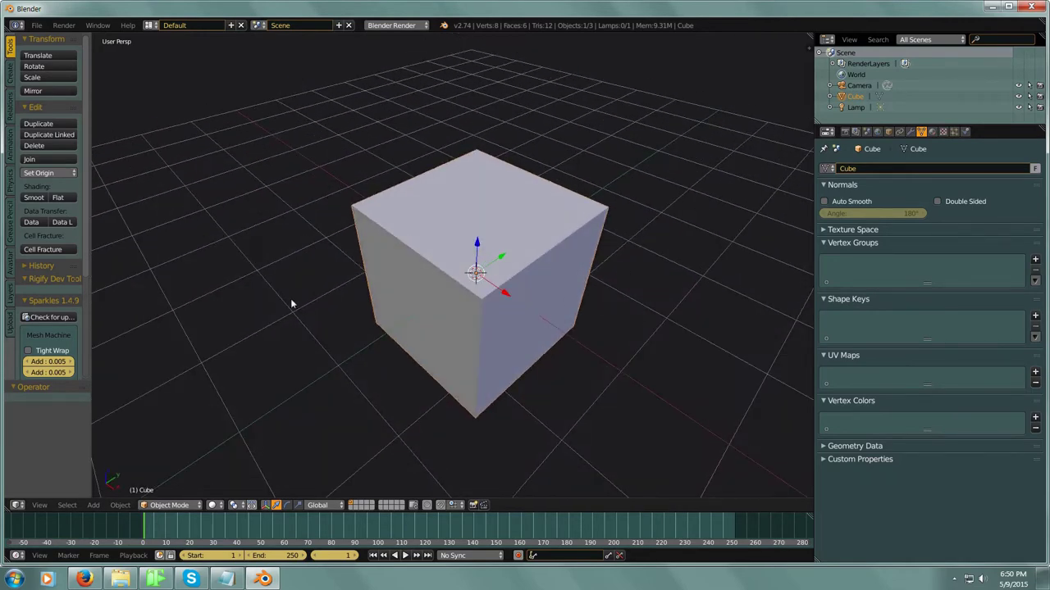
pyautogui.moveTo(575, 358); pyautogui.dragTo(610, 350, button='middle')
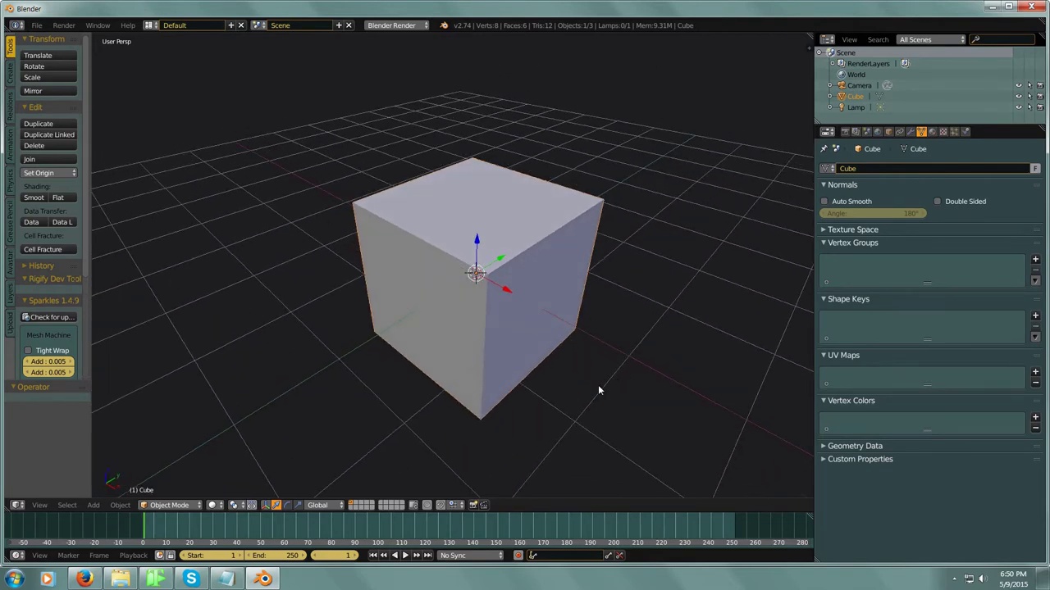
pyautogui.moveTo(598, 386); pyautogui.dragTo(639, 377, button='middle')
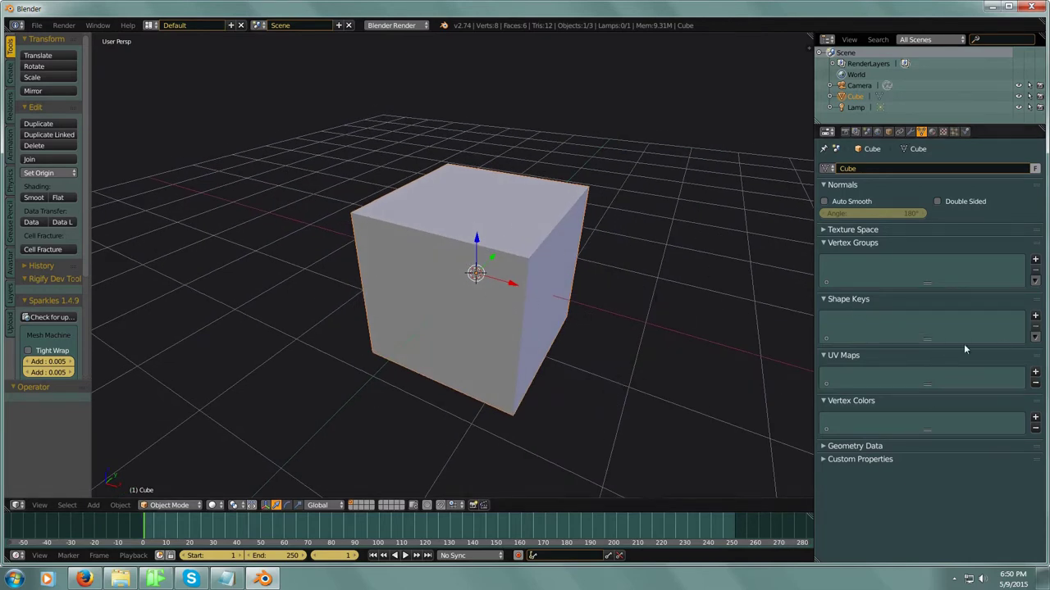
# Step: Add a Basis shape key and a first relative shape key to the cube
pyautogui.click(1034, 318)
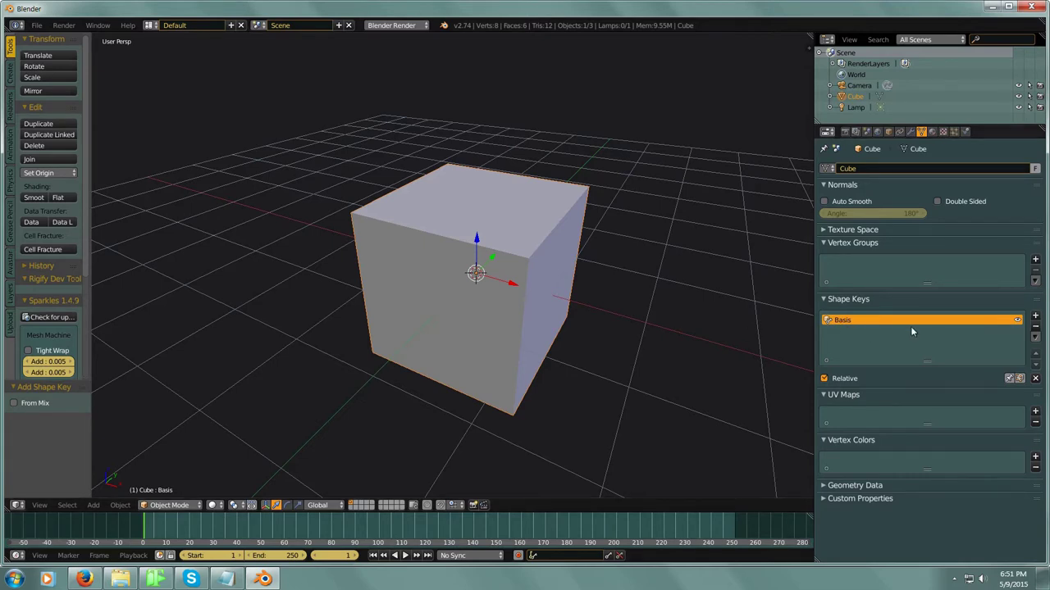
pyautogui.click(1034, 317)
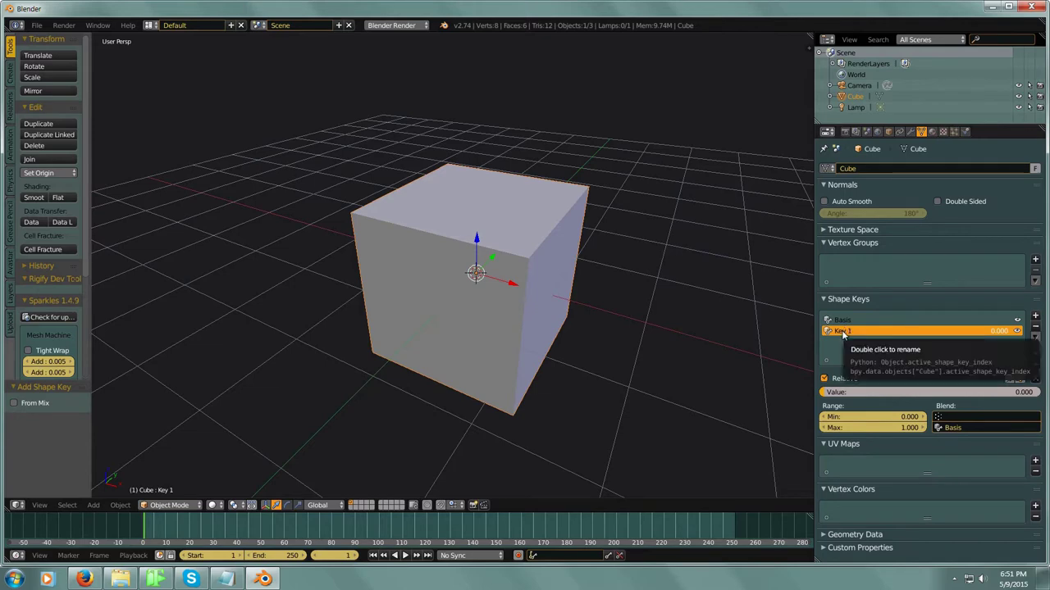
pyautogui.moveTo(727, 366); pyautogui.dragTo(667, 363, button='middle')
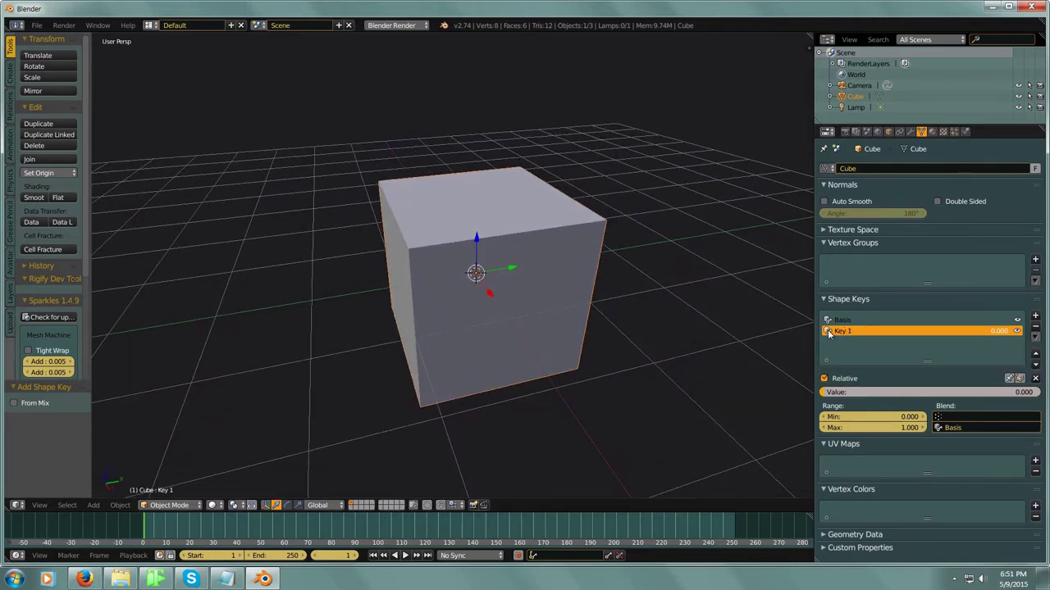
pyautogui.moveTo(574, 375); pyautogui.dragTo(597, 403, button='middle')
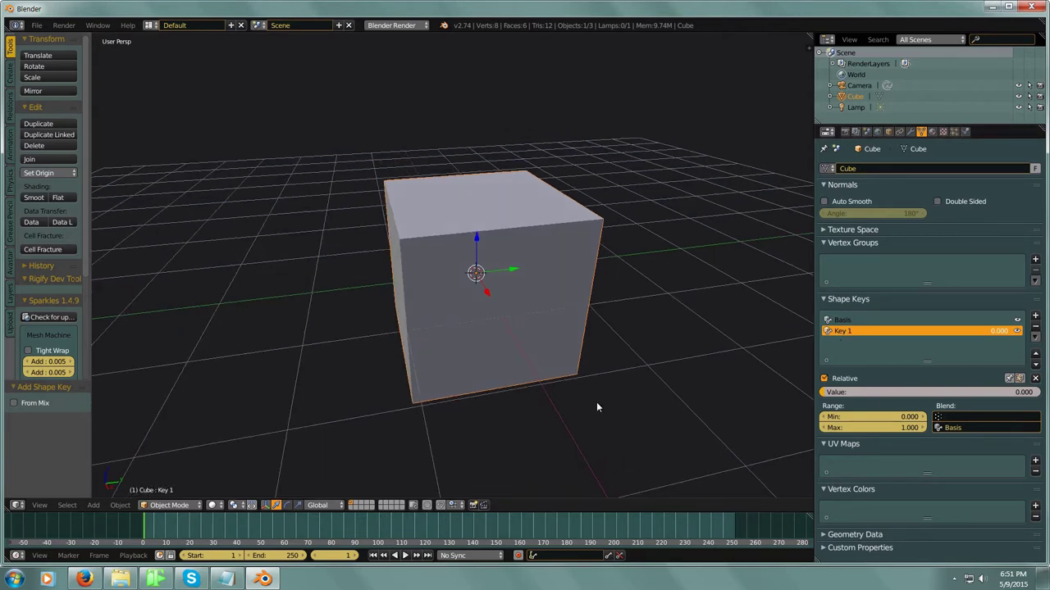
# Step: In Edit Mode with Key 1 active, move one upper corner vertex of the cube about 1.352 outward along Y
pyautogui.click(175, 507)
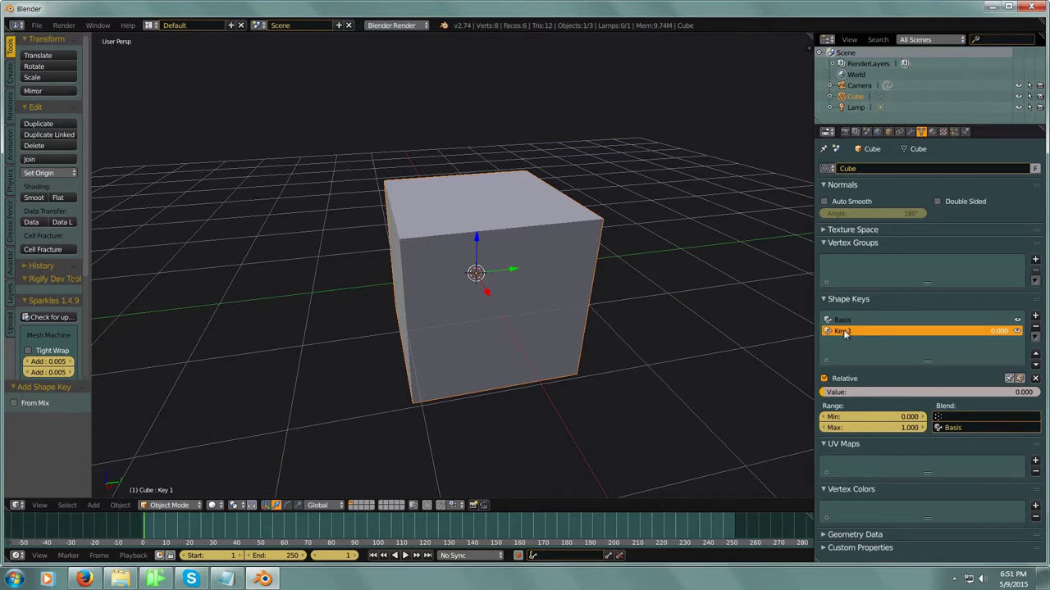
pyautogui.click(173, 506)
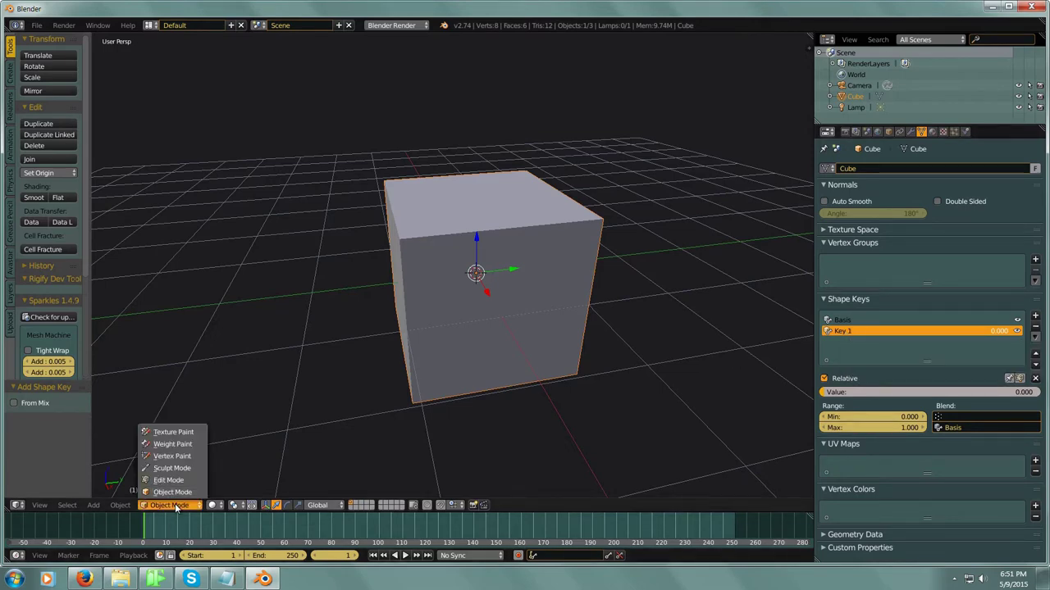
pyautogui.click(173, 481)
pyautogui.moveTo(377, 452); pyautogui.dragTo(590, 294, button='middle')
pyautogui.rightClick(602, 233)
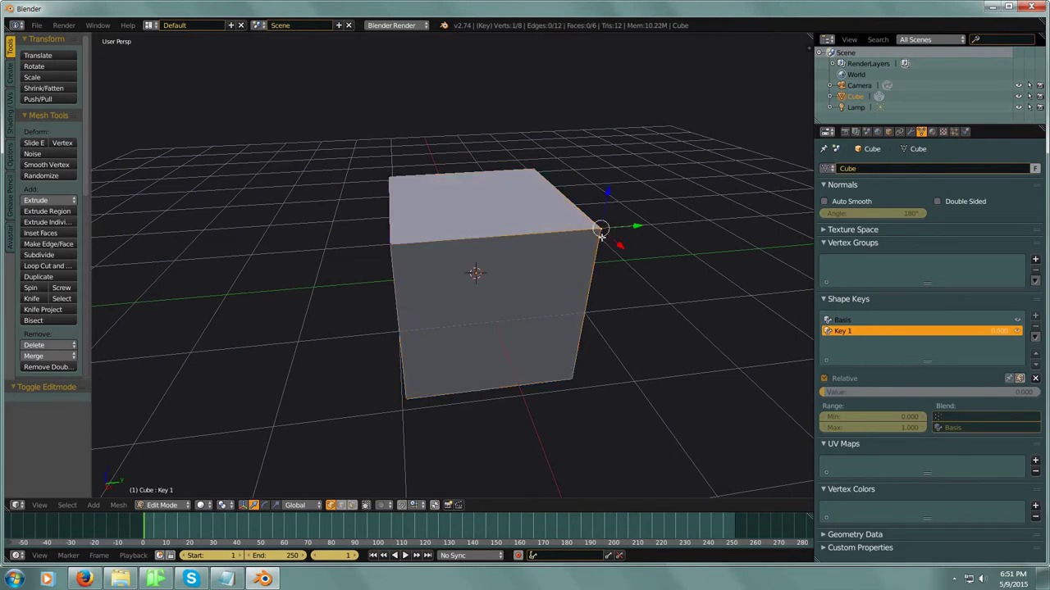
pyautogui.moveTo(709, 324); pyautogui.dragTo(704, 334, button='middle')
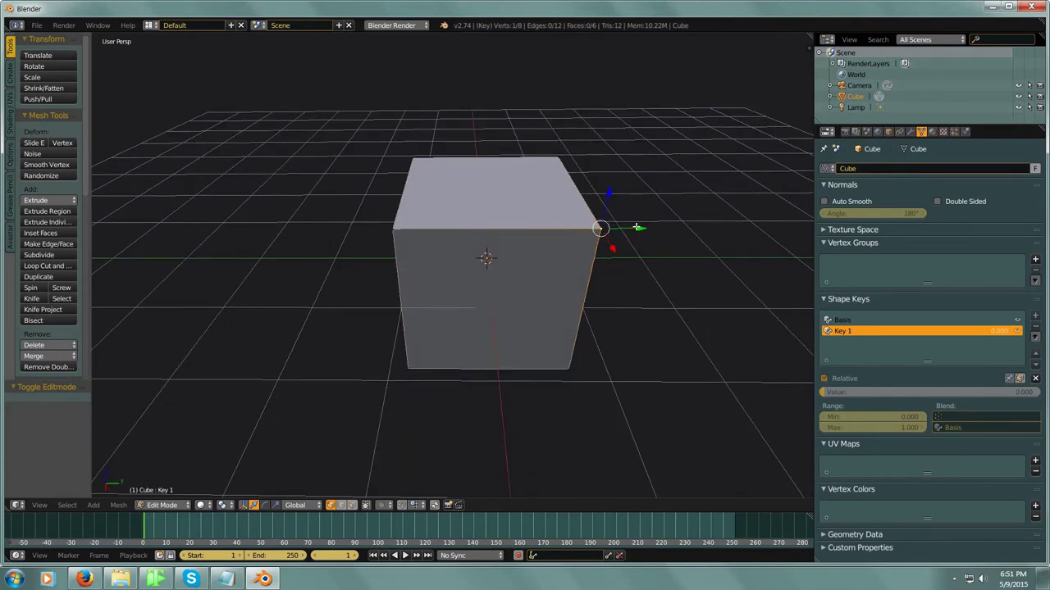
pyautogui.moveTo(636, 227); pyautogui.dragTo(749, 233)
pyautogui.moveTo(473, 370); pyautogui.dragTo(529, 361, button='middle')
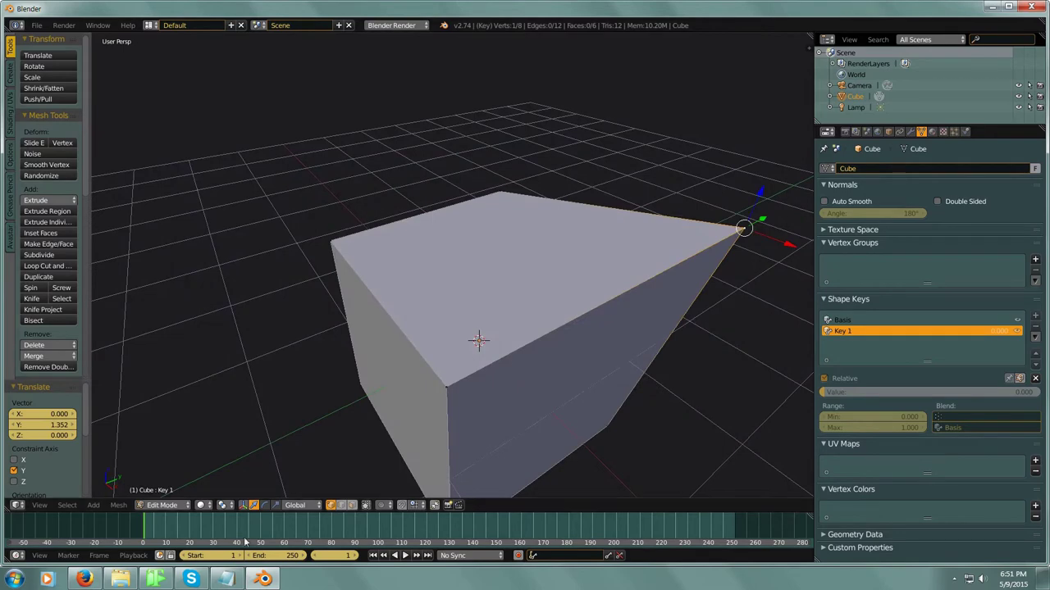
# Step: Return to Object Mode and test Key 1 by raising its value to 1.000 and resetting it to 0
pyautogui.click(162, 505)
pyautogui.click(172, 492)
pyautogui.moveTo(324, 470); pyautogui.dragTo(913, 451, button='middle')
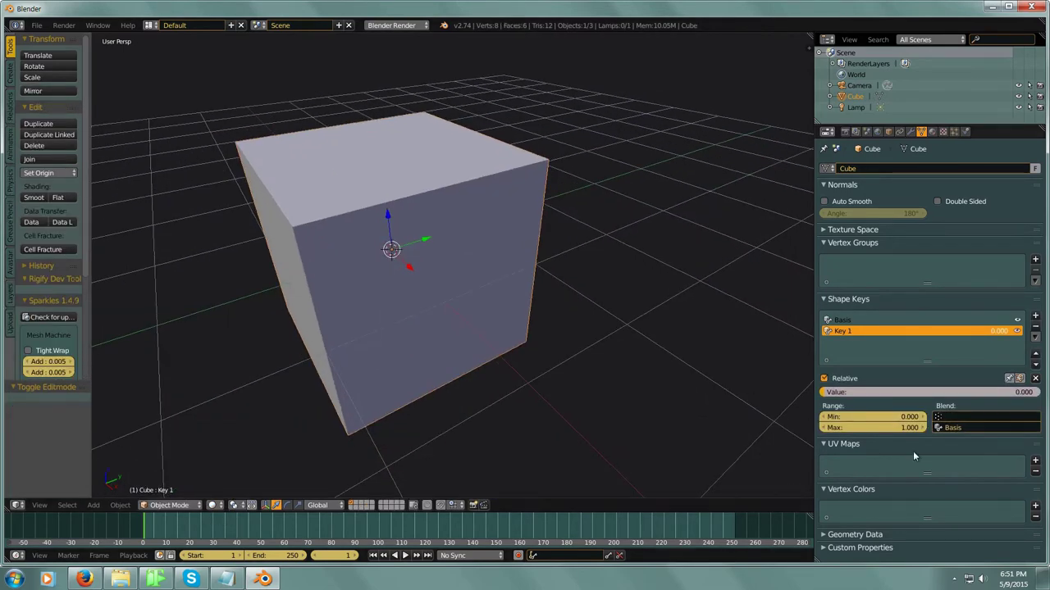
pyautogui.moveTo(876, 393); pyautogui.dragTo(1040, 393)
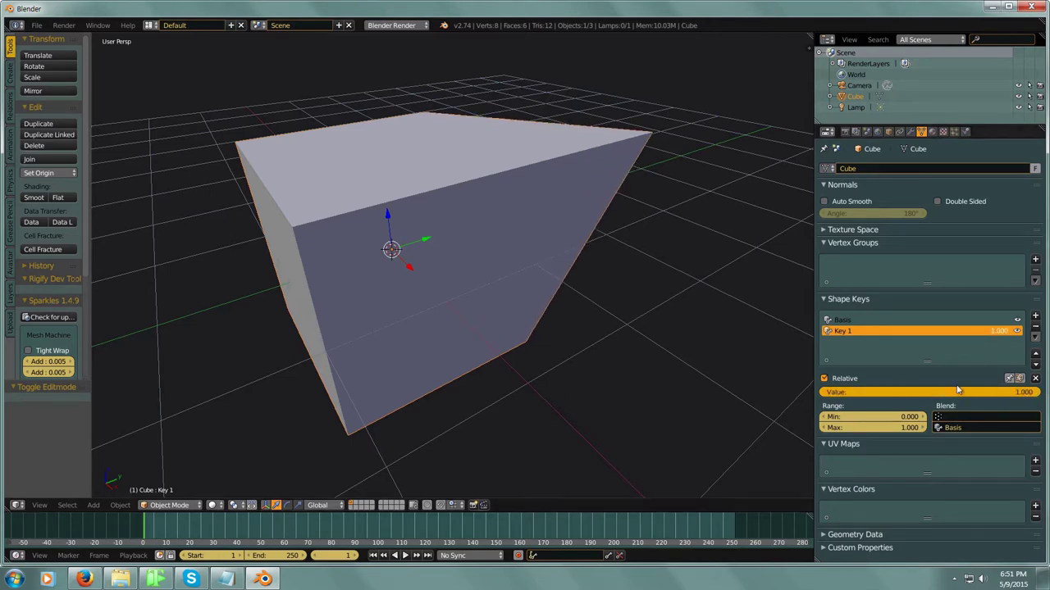
pyautogui.press('BackSpace')
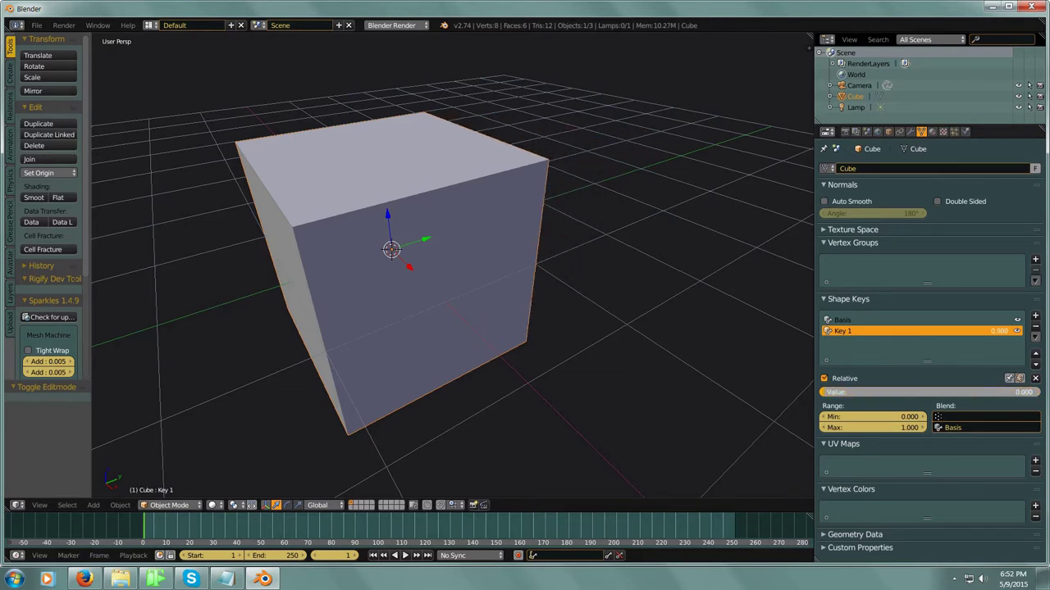
# Step: Add another shape key and, in Edit Mode, move the opposite upper corner vertex about -1.059 along Y
pyautogui.click(1034, 317)
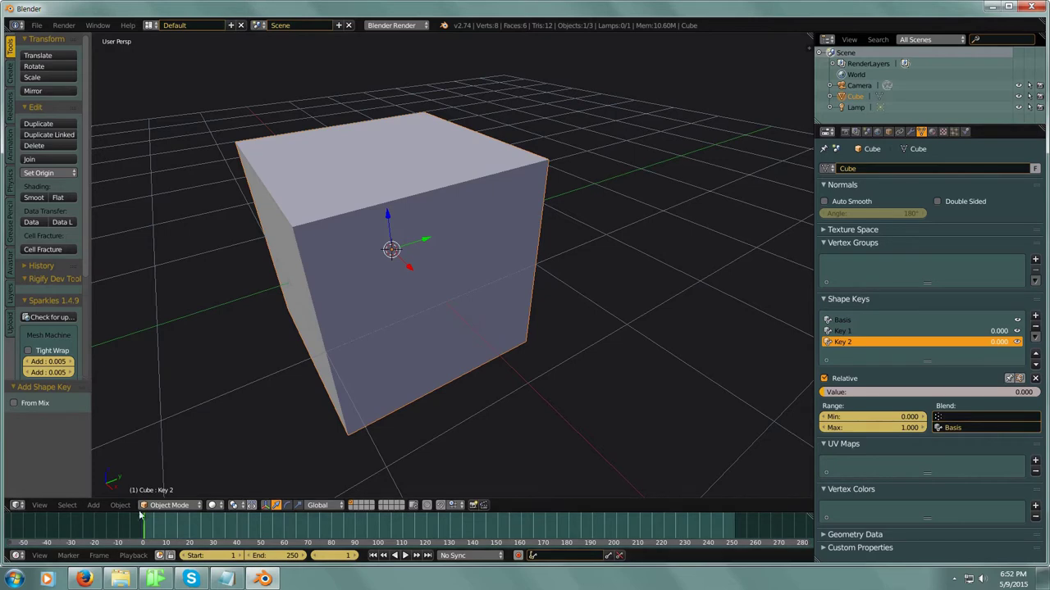
pyautogui.click(168, 509)
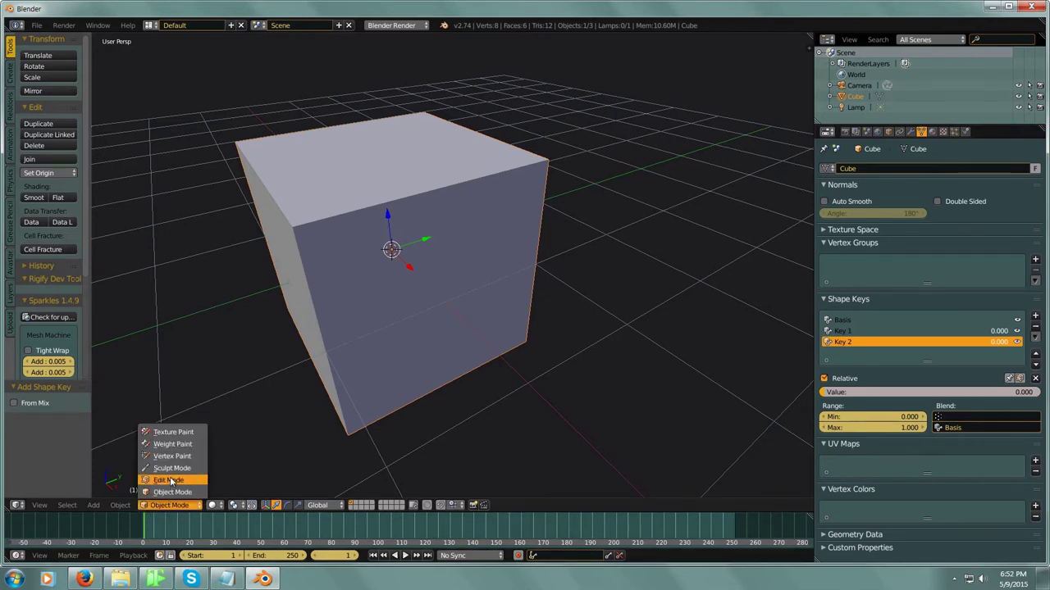
pyautogui.click(172, 477)
pyautogui.rightClick(293, 223)
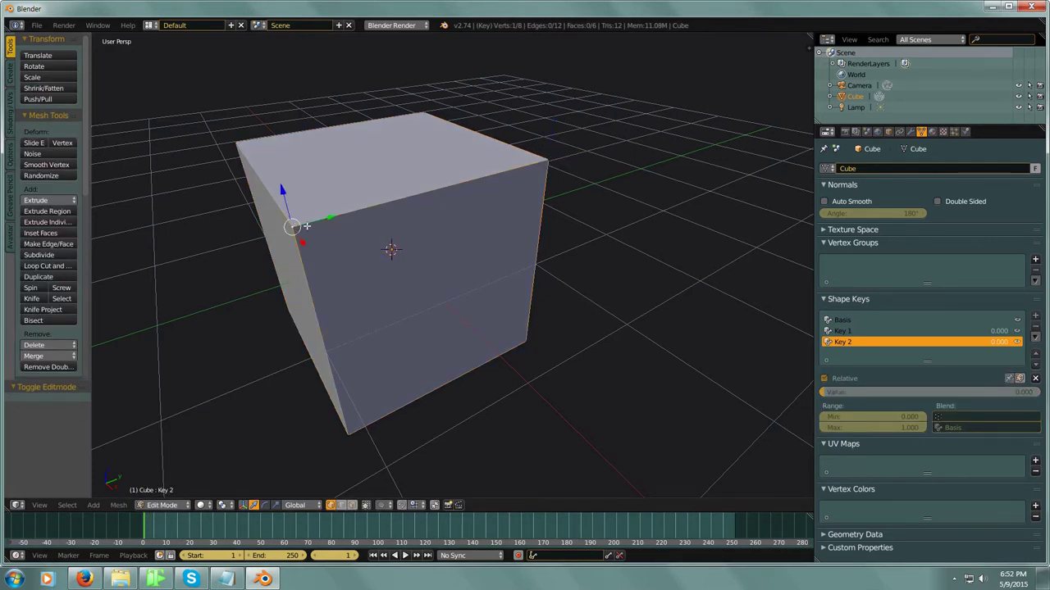
pyautogui.moveTo(326, 220); pyautogui.dragTo(208, 281)
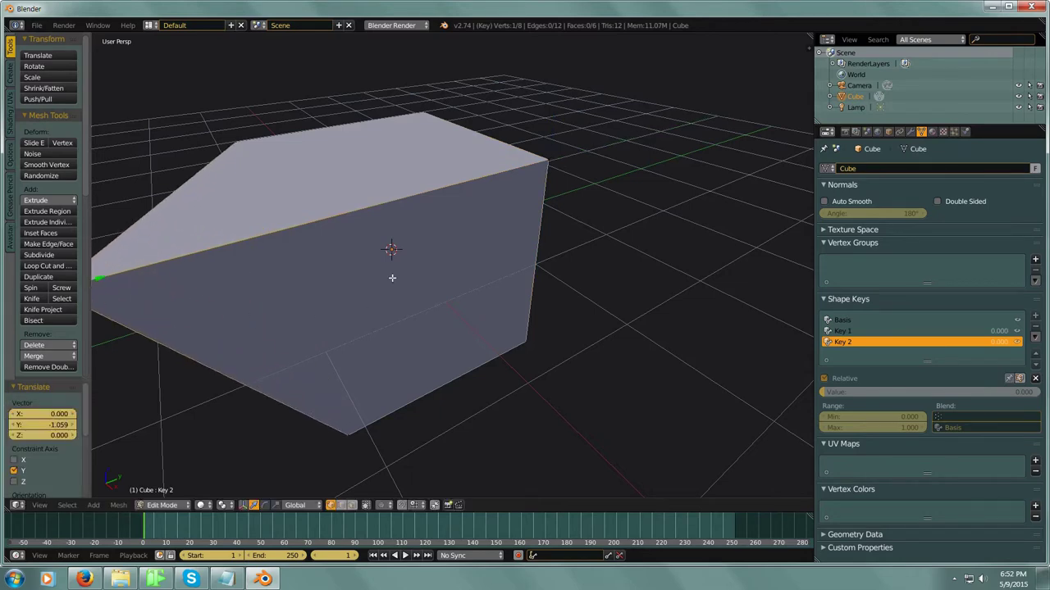
pyautogui.moveTo(392, 278); pyautogui.dragTo(423, 271, button='middle')
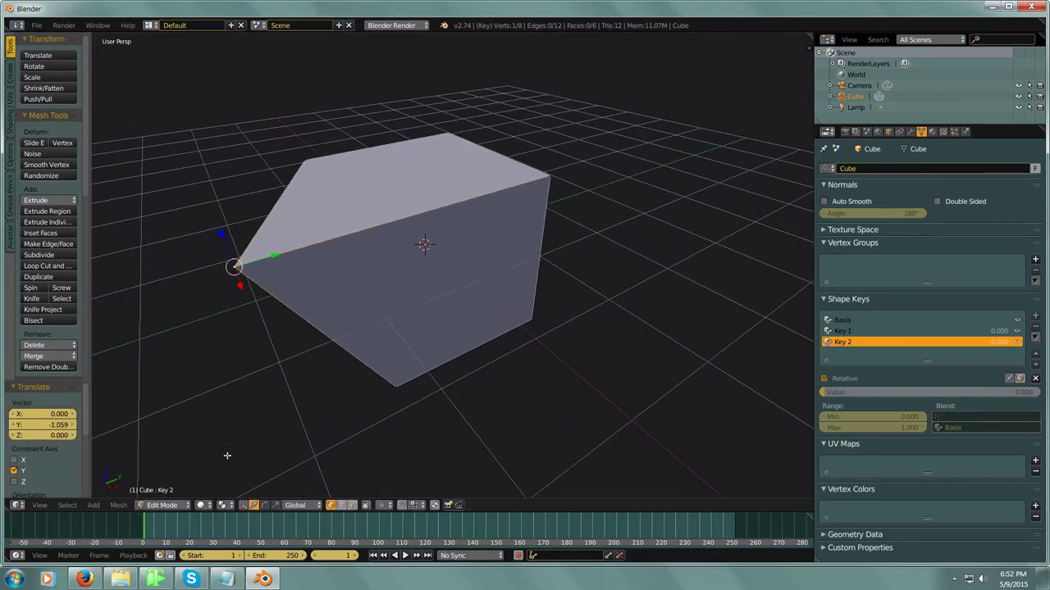
# Step: Return to Object Mode and set both Key 2 and Key 1 to 1.000 to combine their deformations
pyautogui.click(185, 506)
pyautogui.click(190, 493)
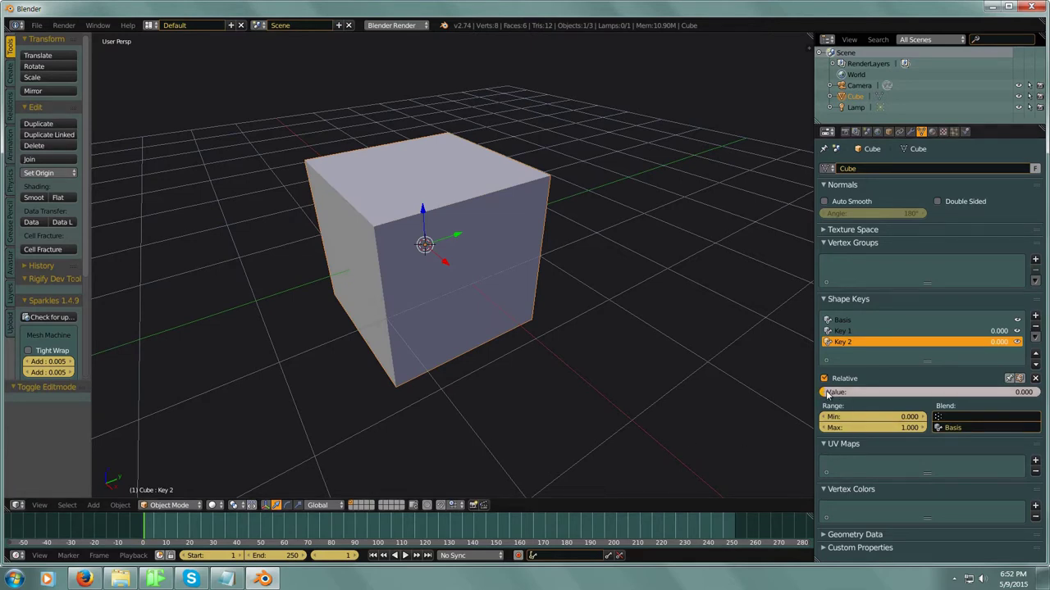
pyautogui.moveTo(825, 393); pyautogui.dragTo(1035, 393)
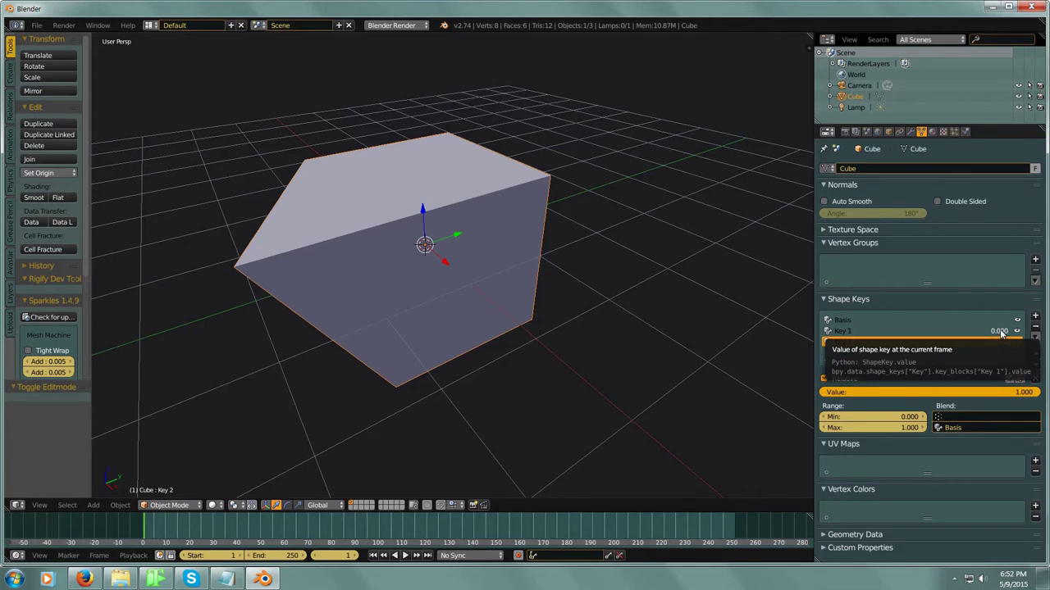
pyautogui.moveTo(997, 331); pyautogui.dragTo(1035, 332)
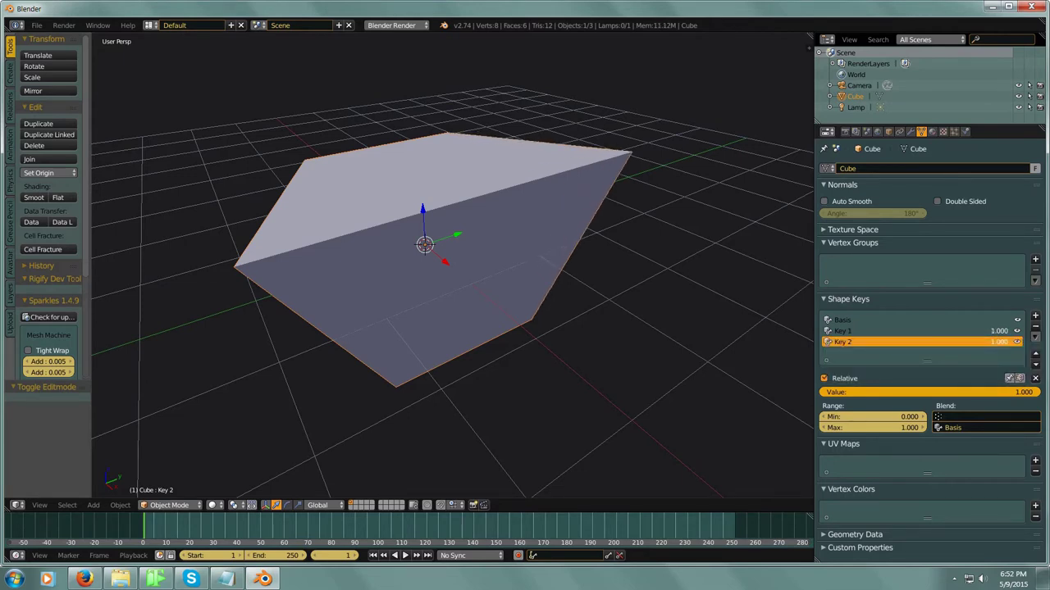
# Step: Select Key 1 in the shape key list and add a third relative shape key to the cube
pyautogui.click(848, 333)
pyautogui.click(844, 342)
pyautogui.click(844, 331)
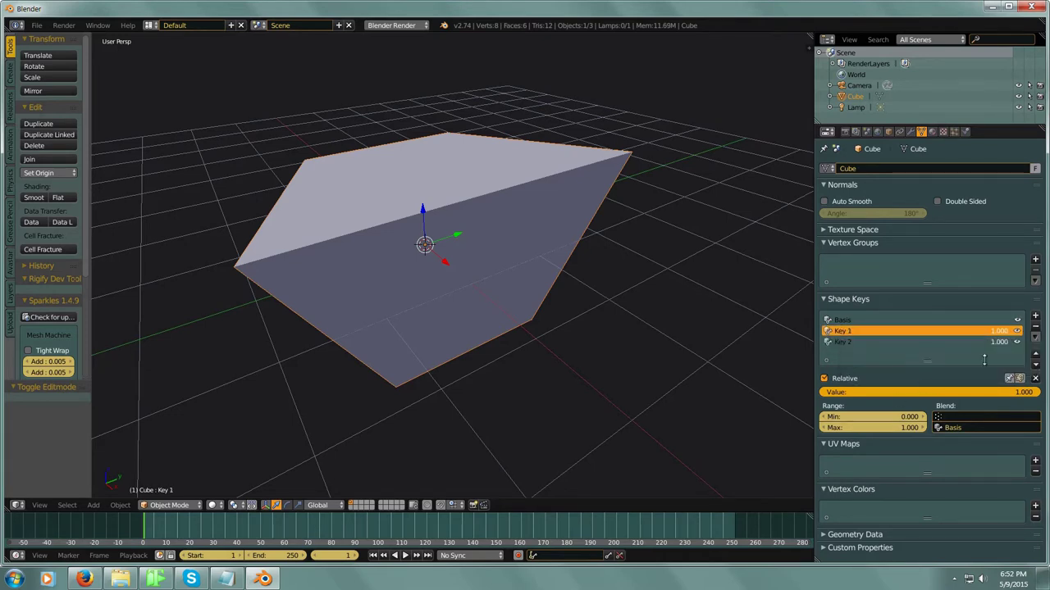
pyautogui.click(1035, 316)
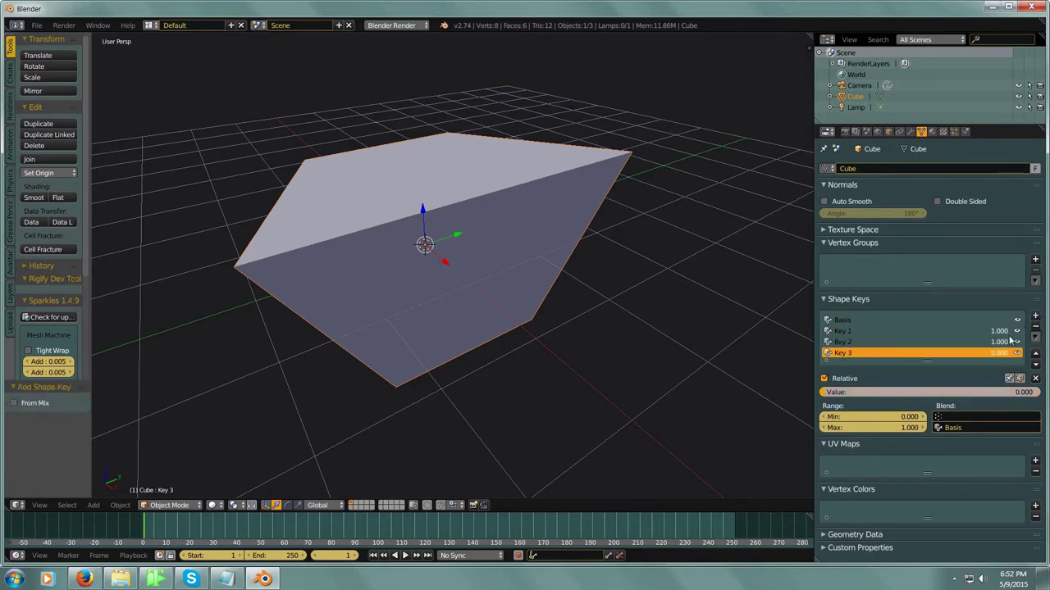
# Step: Enter Edit Mode on the cube with the third shape key, Key 3, active
pyautogui.click(170, 505)
pyautogui.click(168, 480)
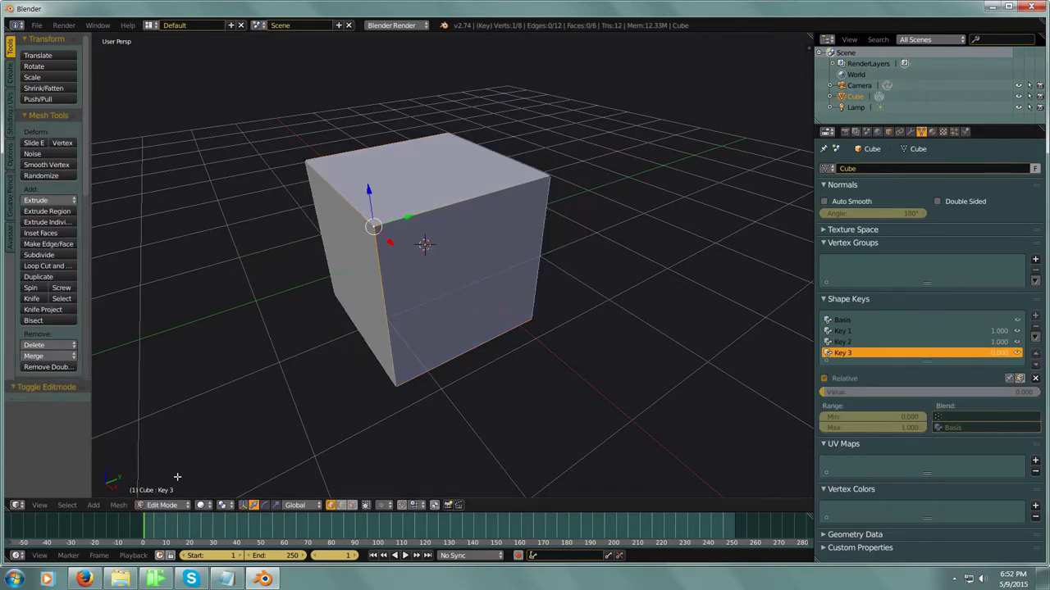
pyautogui.moveTo(442, 290); pyautogui.dragTo(478, 253, button='middle')
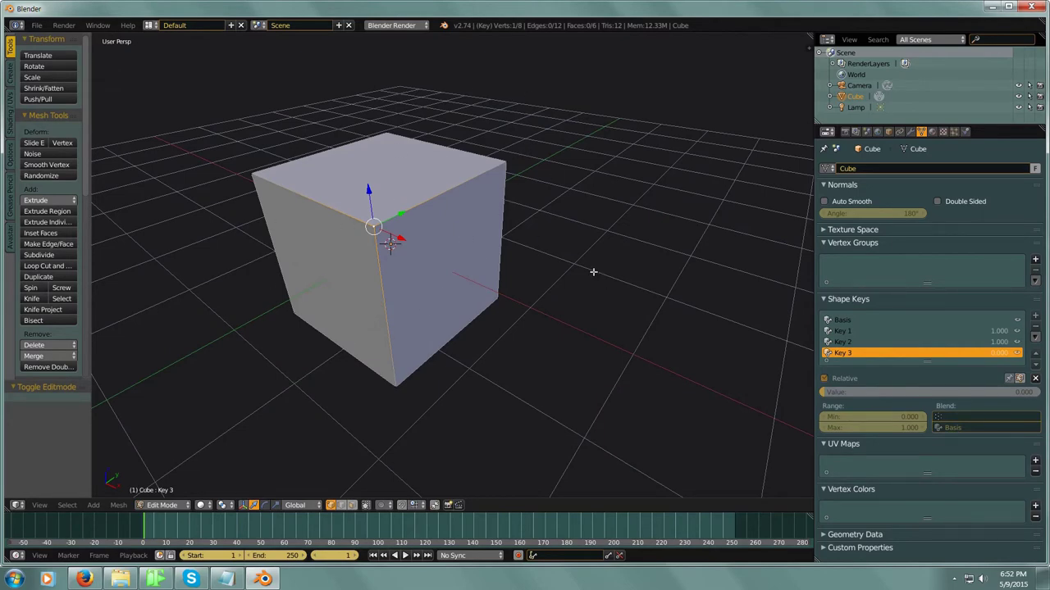
pyautogui.moveTo(593, 342); pyautogui.dragTo(580, 320, button='middle')
pyautogui.moveTo(460, 342); pyautogui.dragTo(488, 312, button='middle')
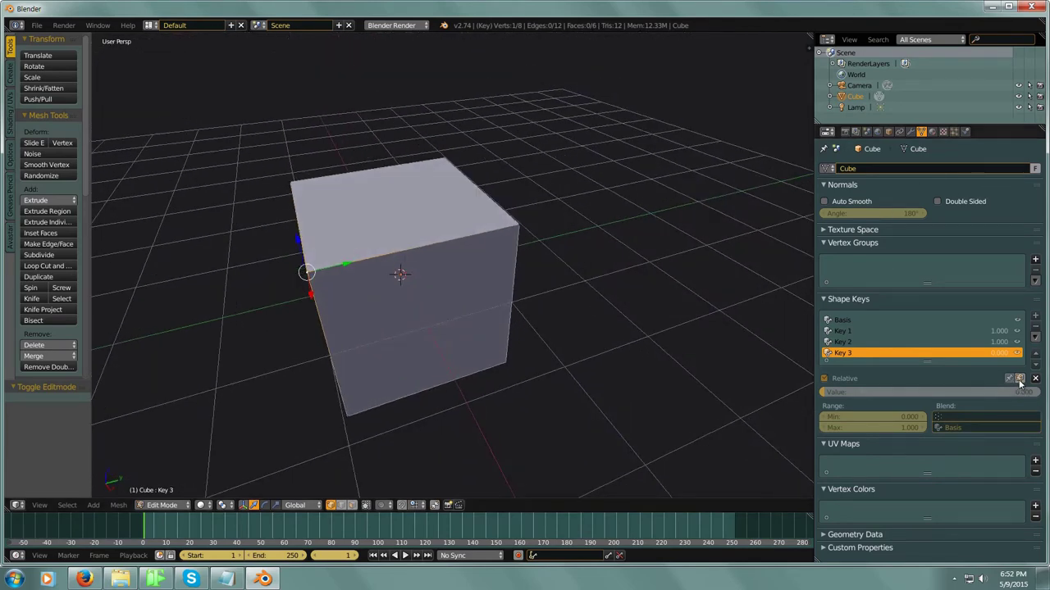
# Step: Turn on the shape key display in Edit Mode to inspect the combined deformation, and turn it back off
pyautogui.click(1019, 378)
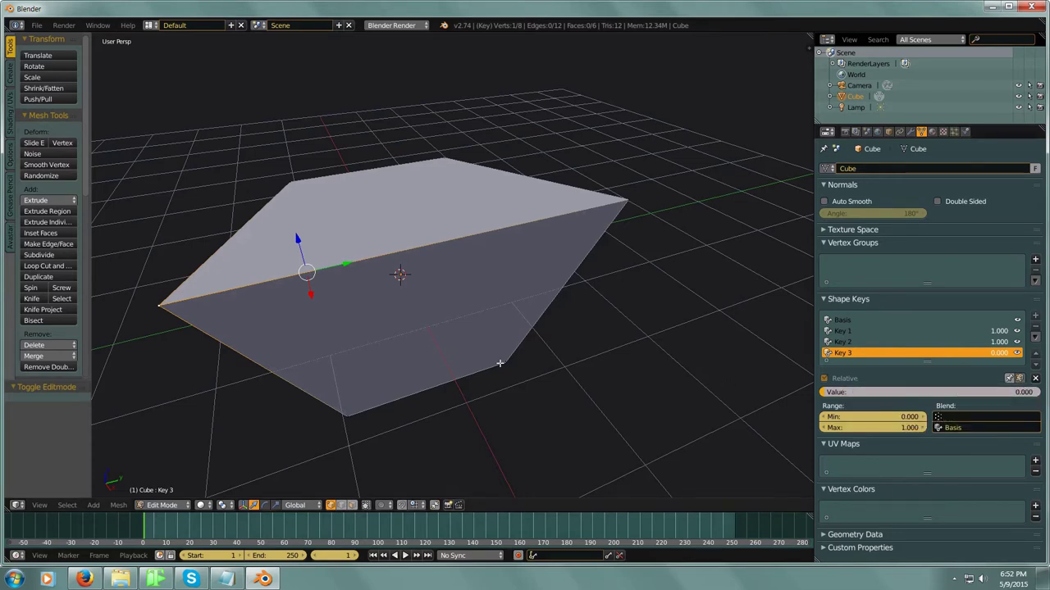
pyautogui.moveTo(428, 385); pyautogui.dragTo(459, 345, button='middle')
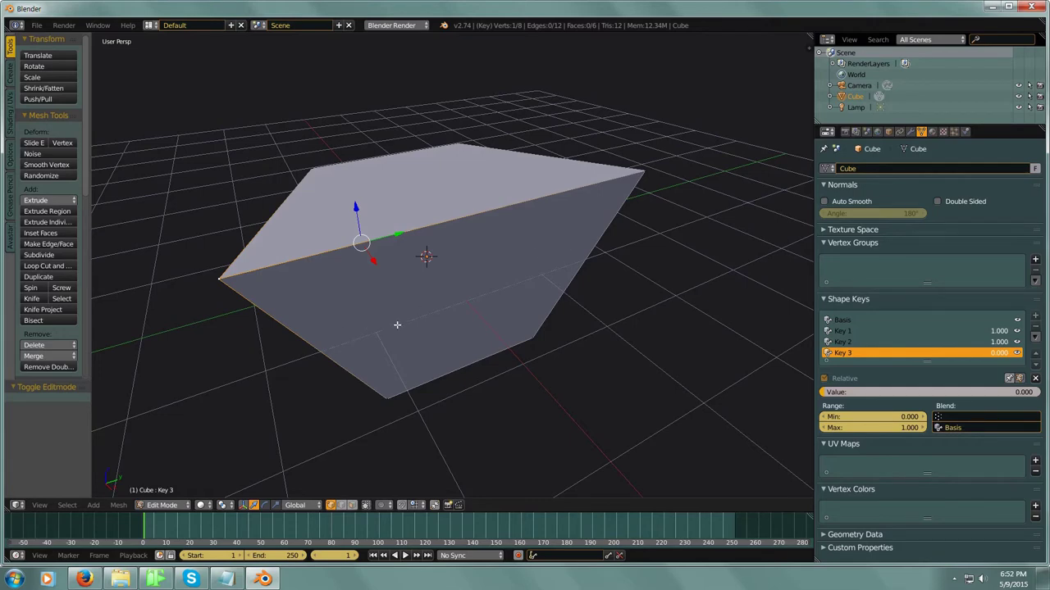
pyautogui.moveTo(346, 256); pyautogui.dragTo(468, 329, button='middle')
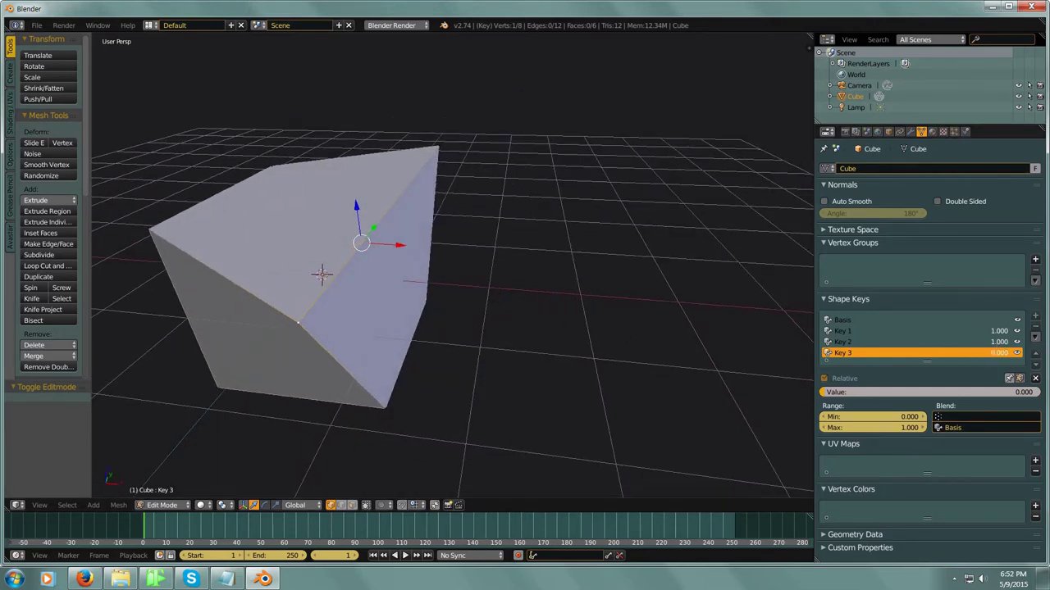
pyautogui.moveTo(999, 341); pyautogui.dragTo(999, 341)
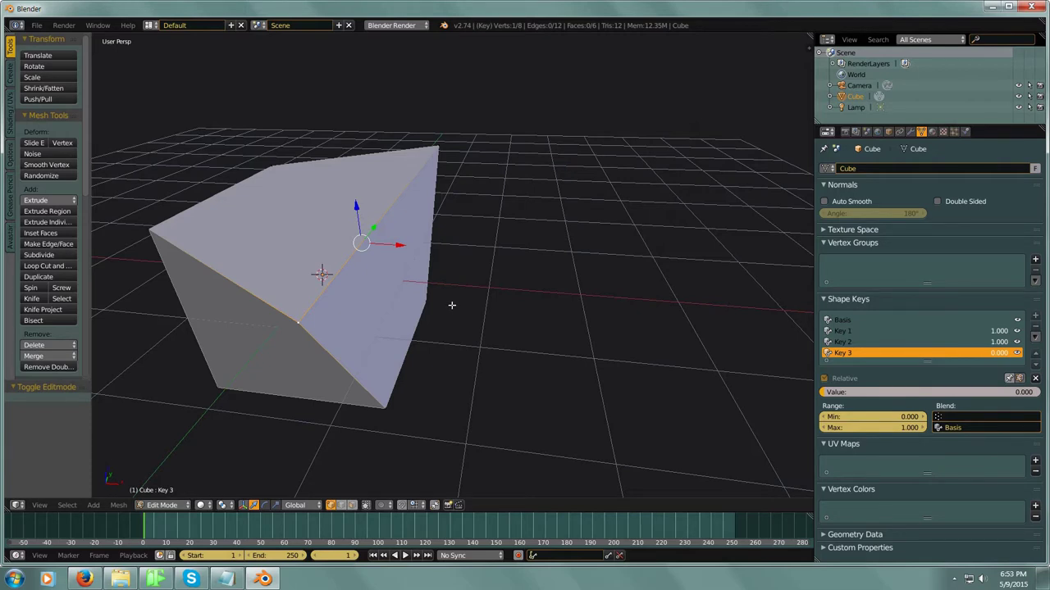
pyautogui.click(1019, 380)
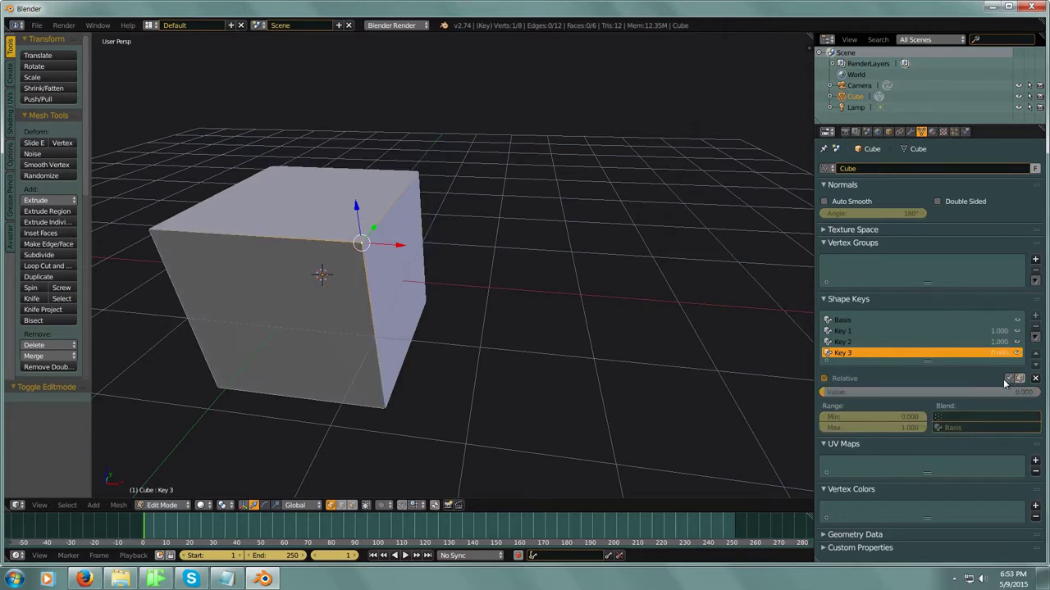
# Step: For Key 3, box-select the two vertices of one upper cube edge and move them up about 0.897 along Z
pyautogui.moveTo(500, 305); pyautogui.dragTo(520, 352, button='middle')
pyautogui.press('b')
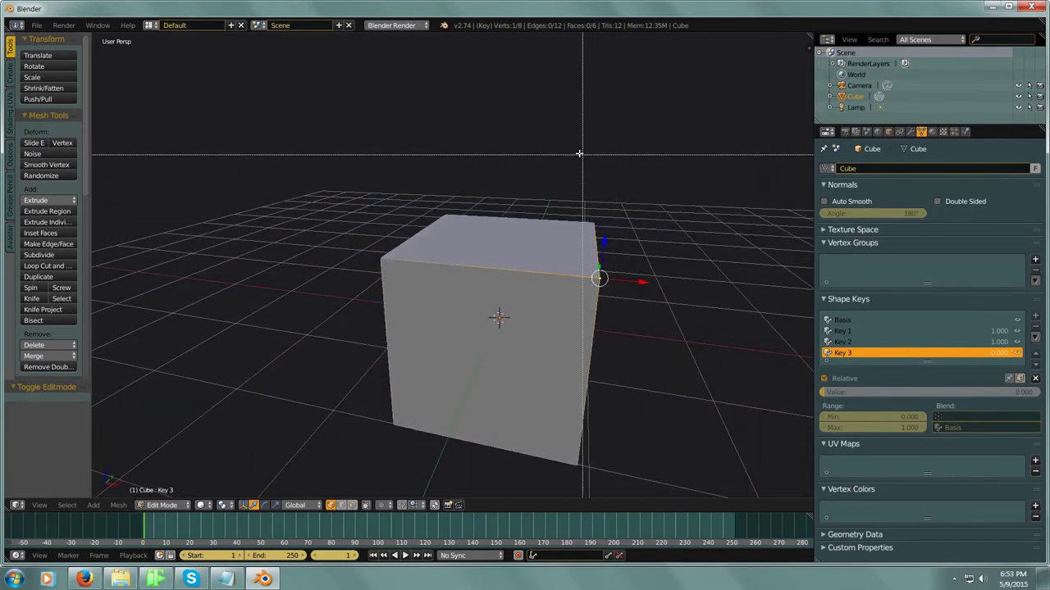
pyautogui.moveTo(577, 153); pyautogui.dragTo(633, 303)
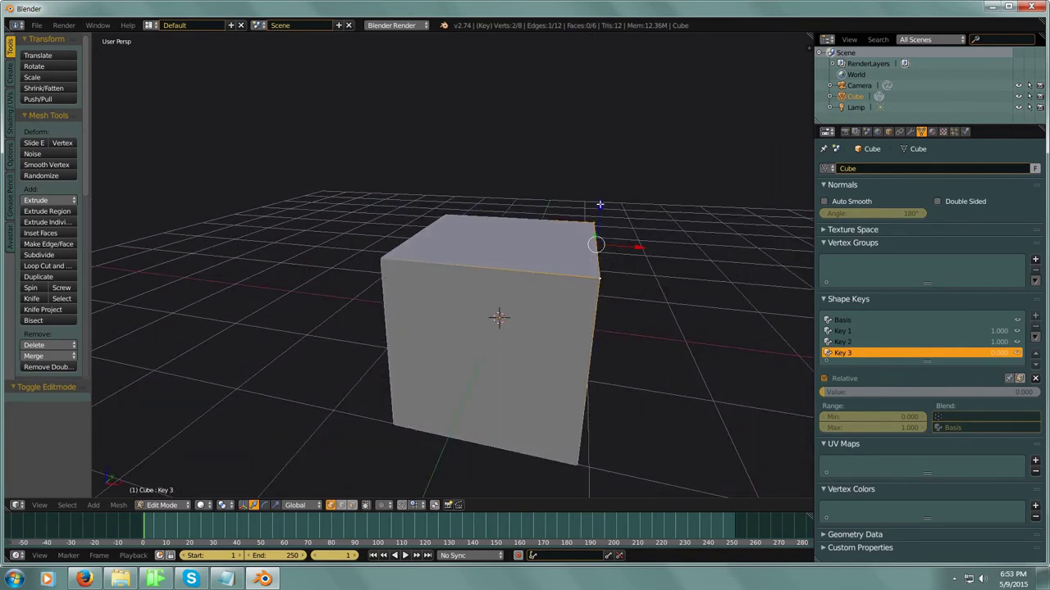
pyautogui.press('g')
pyautogui.press('z')
pyautogui.click(591, 115)
pyautogui.moveTo(661, 282)
pyautogui.mouseDown(button='middle')
pyautogui.moveTo(585, 273)
pyautogui.moveTo(623, 311)
pyautogui.moveTo(574, 344)
pyautogui.mouseUp(button='middle')
# Step: Return to Object Mode and set Key 3 to 1.000 to view it combined with Key 1 and Key 2
pyautogui.click(162, 505)
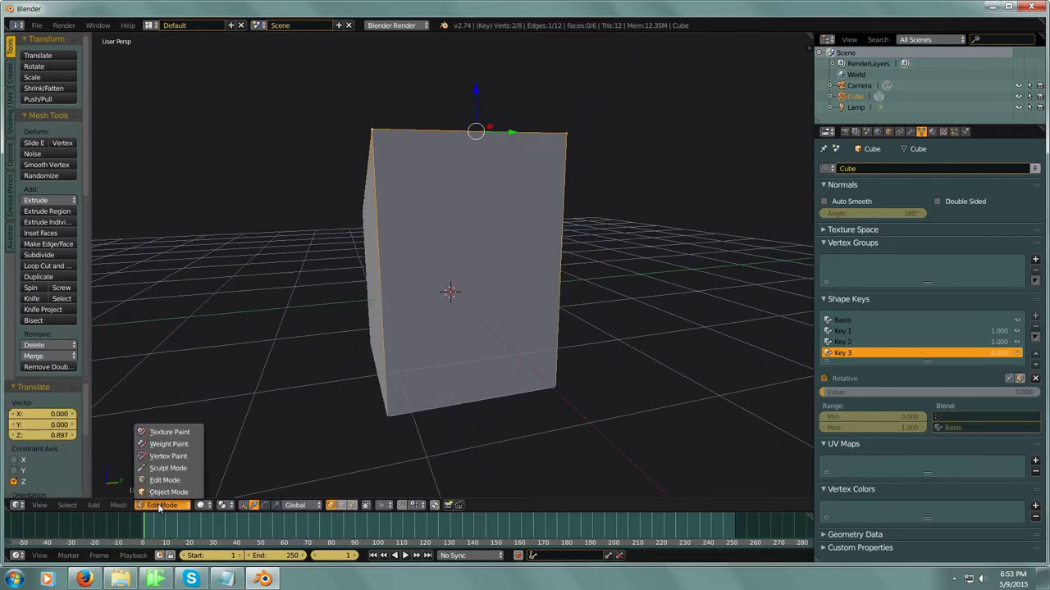
pyautogui.click(168, 492)
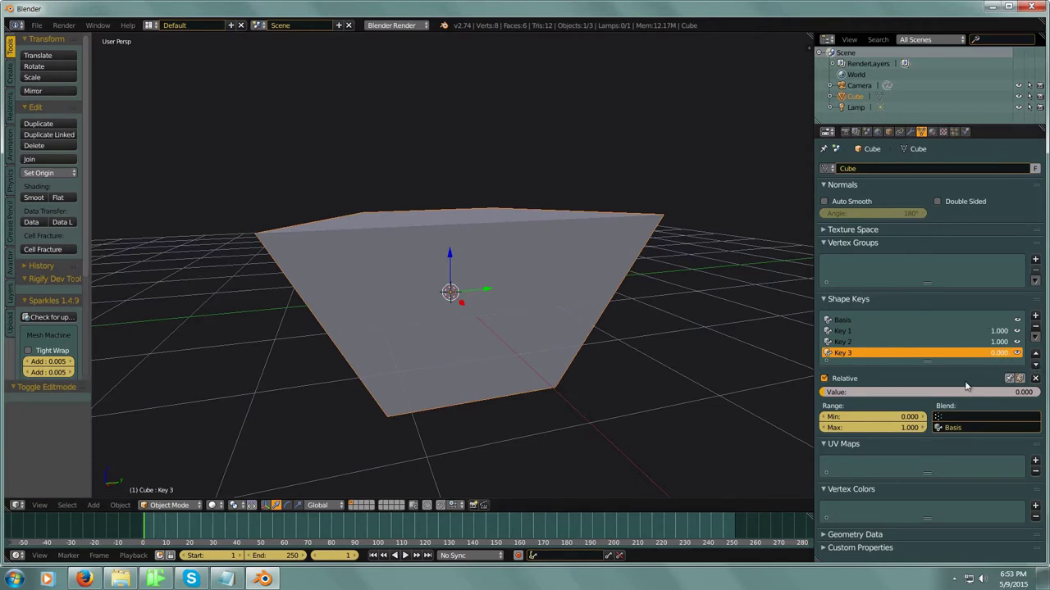
pyautogui.moveTo(833, 393); pyautogui.dragTo(1037, 393)
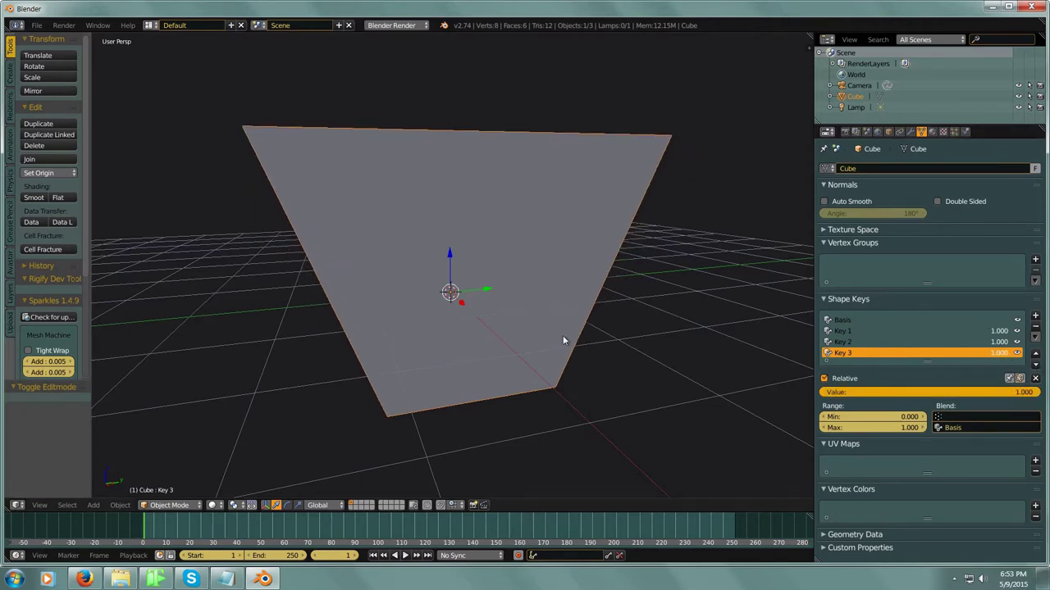
pyautogui.moveTo(563, 335); pyautogui.dragTo(576, 293, button='middle')
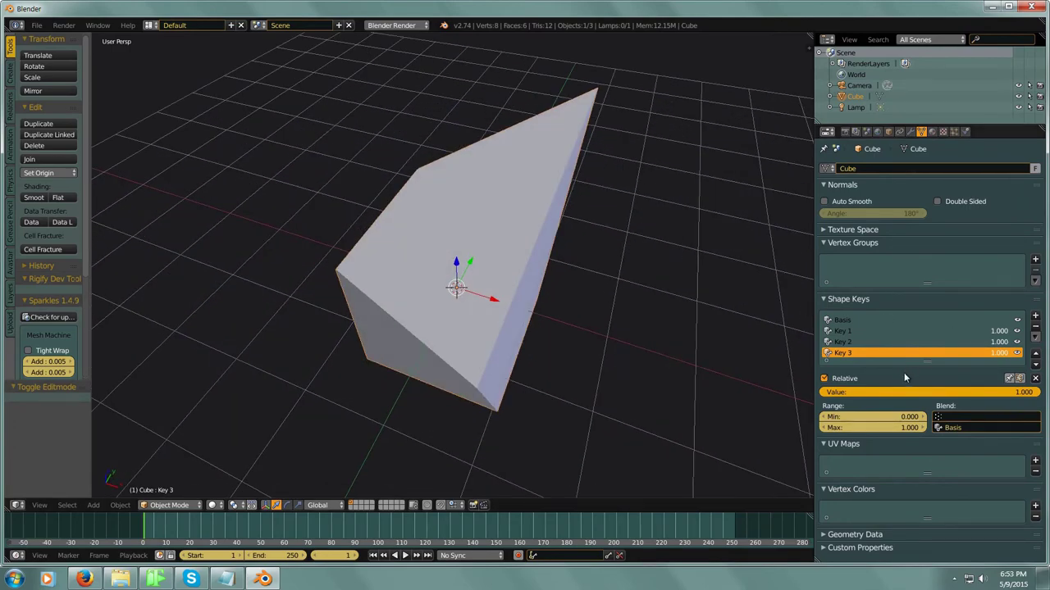
pyautogui.moveTo(764, 369); pyautogui.dragTo(602, 288, button='middle')
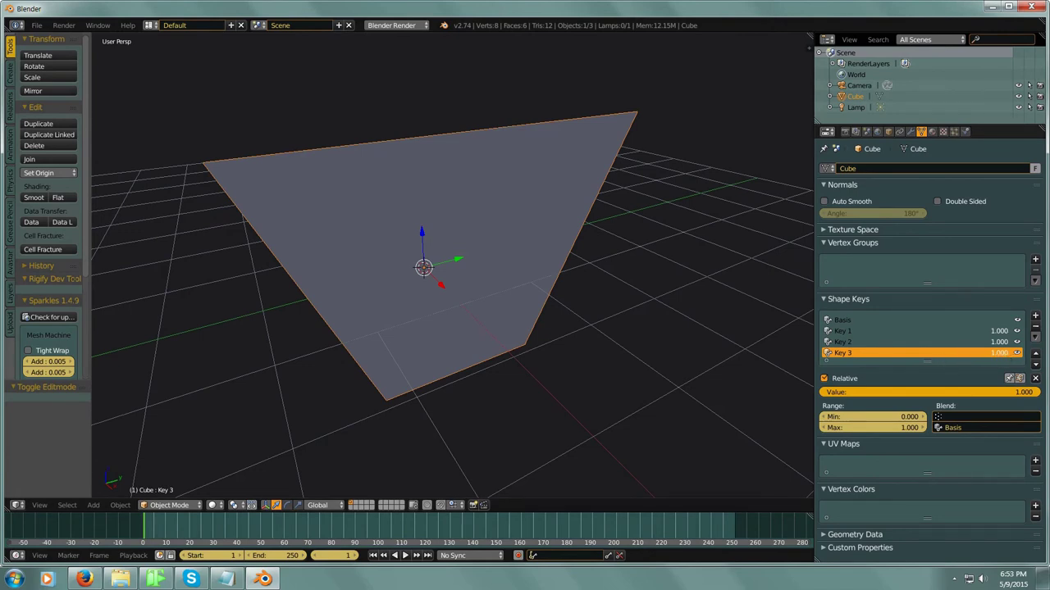
# Step: Reduce the shape key values to about 0.484 for Key 3, 0.699 for Key 2 and 0.495 for Key 1
pyautogui.moveTo(1020, 392); pyautogui.dragTo(910, 393)
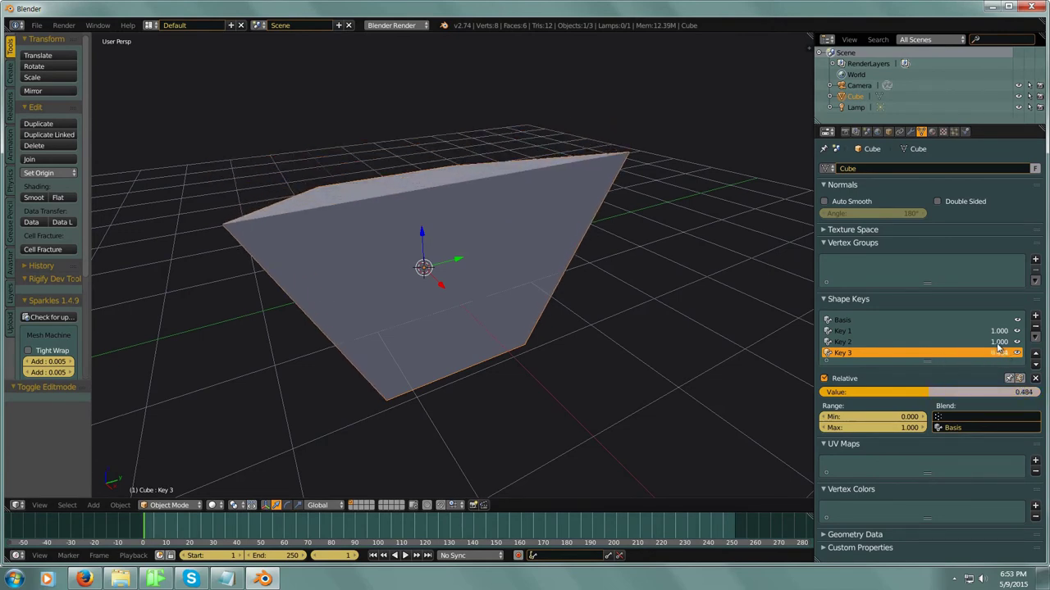
pyautogui.moveTo(1001, 342); pyautogui.dragTo(968, 331)
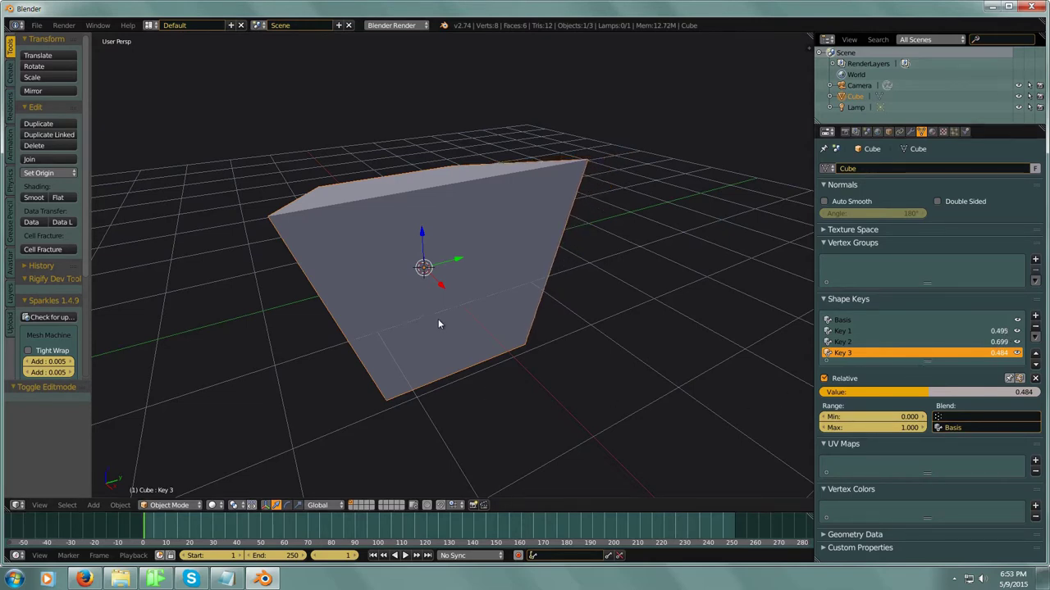
# Step: Select Key 1 and create a new shape key from the current mix using New Shape From Mix
pyautogui.click(883, 330)
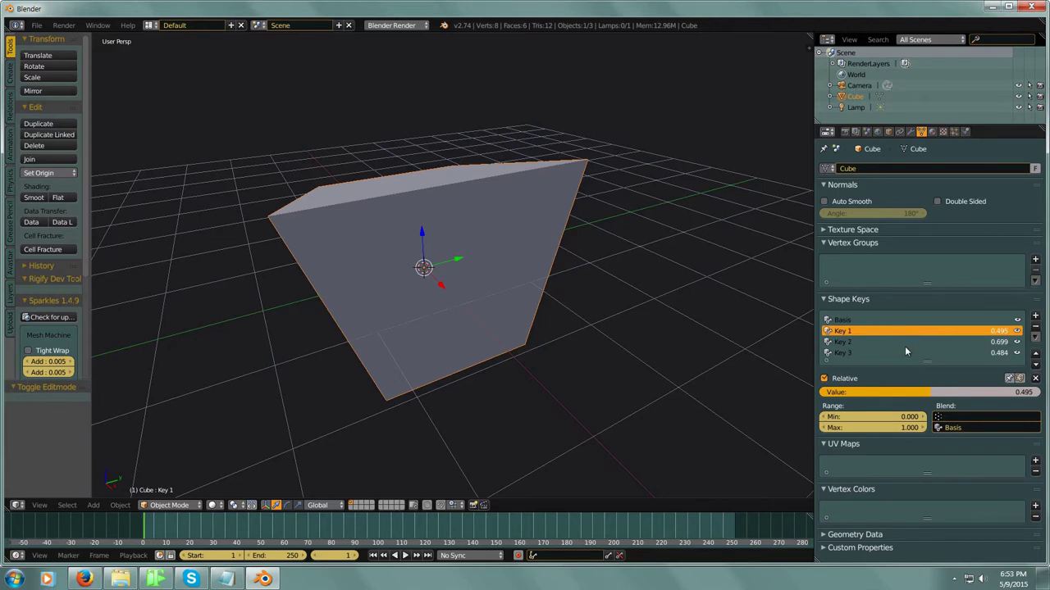
pyautogui.click(1035, 337)
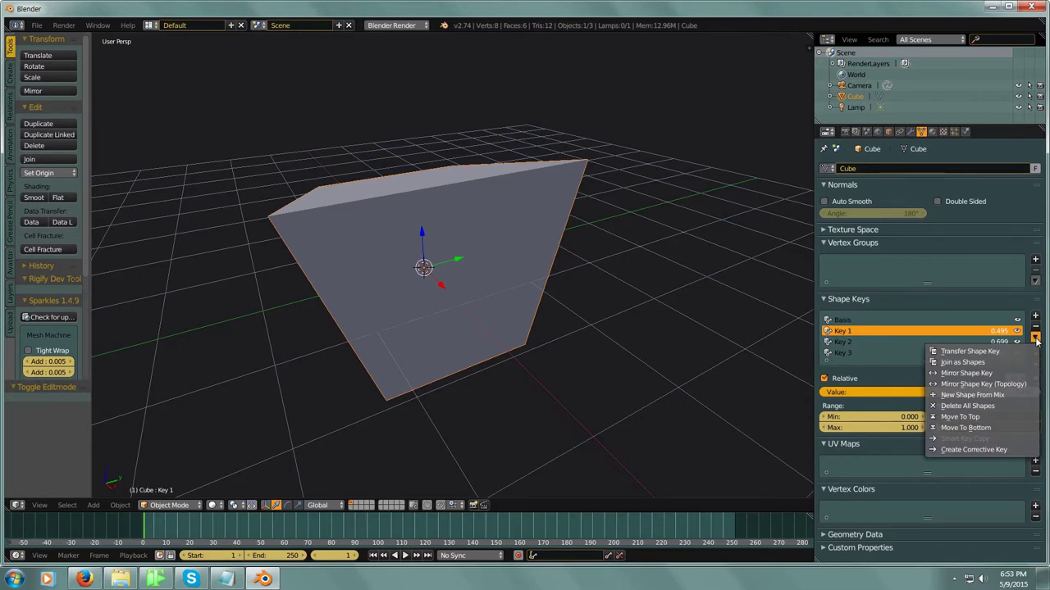
pyautogui.click(1000, 397)
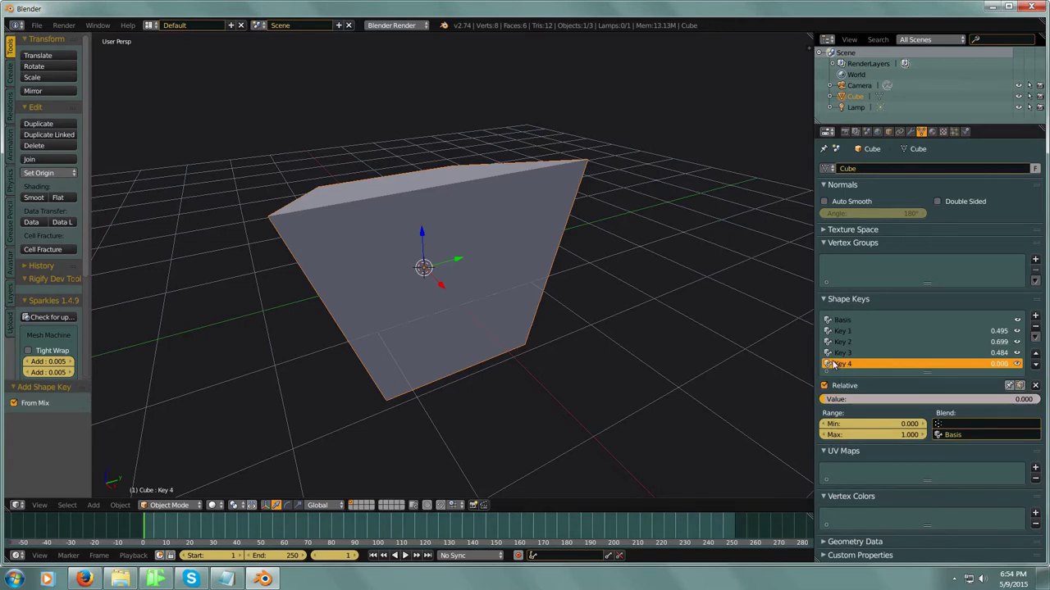
# Step: Reset Key 1, Key 2 and Key 3 to 0 and set Key 4 to 1.000 to test the mixed shape
pyautogui.moveTo(999, 353); pyautogui.dragTo(951, 331)
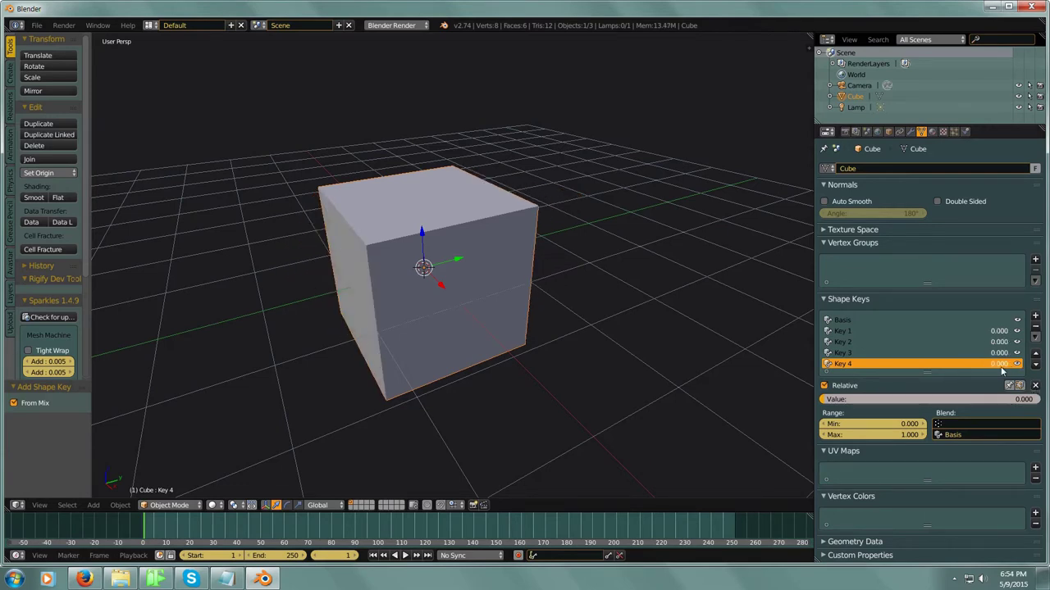
pyautogui.moveTo(999, 365); pyautogui.dragTo(1035, 366)
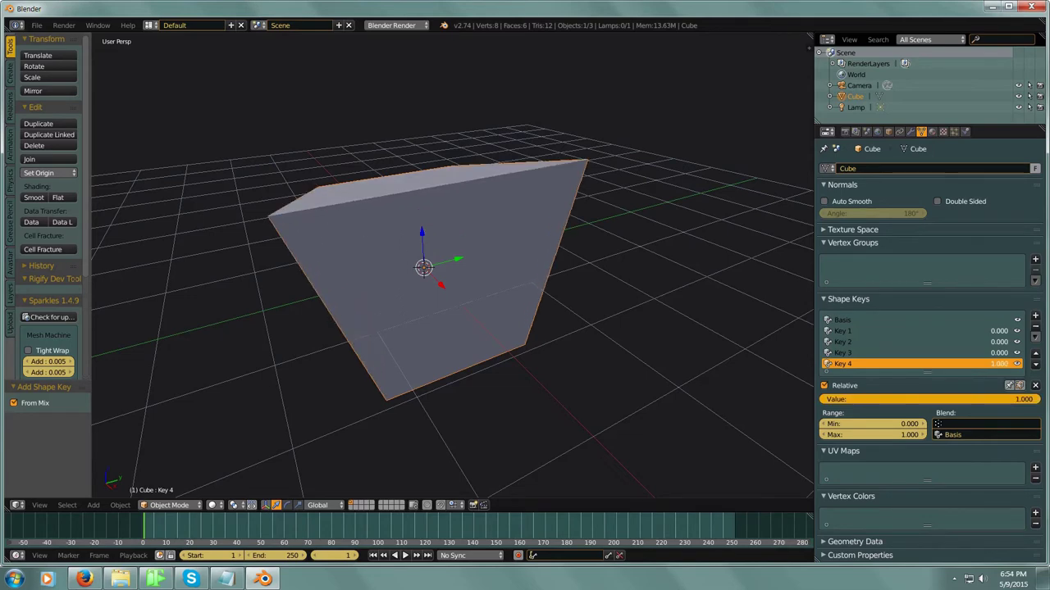
pyautogui.moveTo(492, 383); pyautogui.dragTo(533, 387, button='middle')
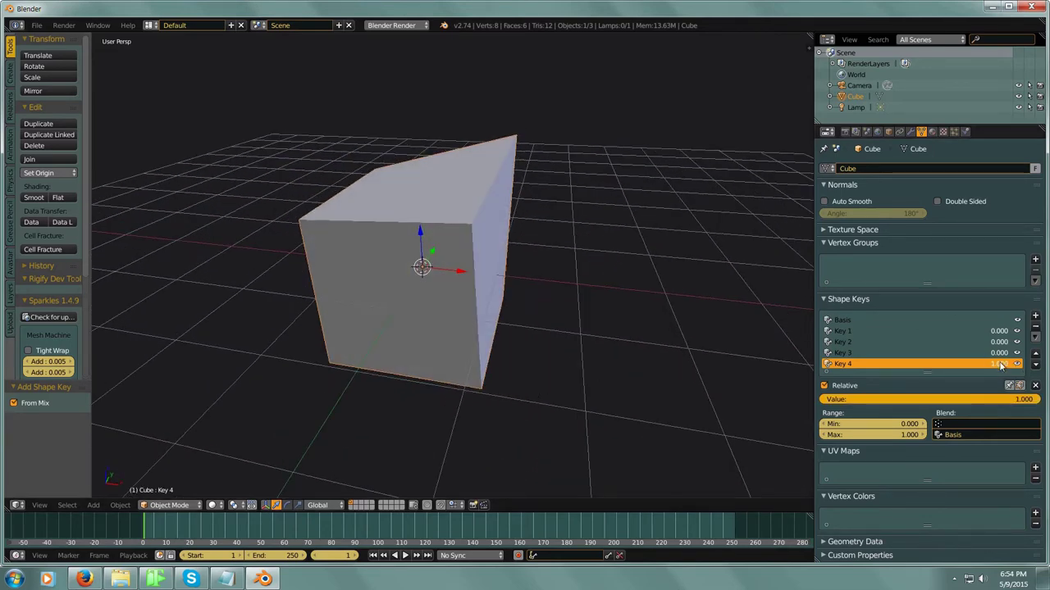
# Step: Select Key 1 and clear the values of all the cube's shape keys
pyautogui.click(850, 332)
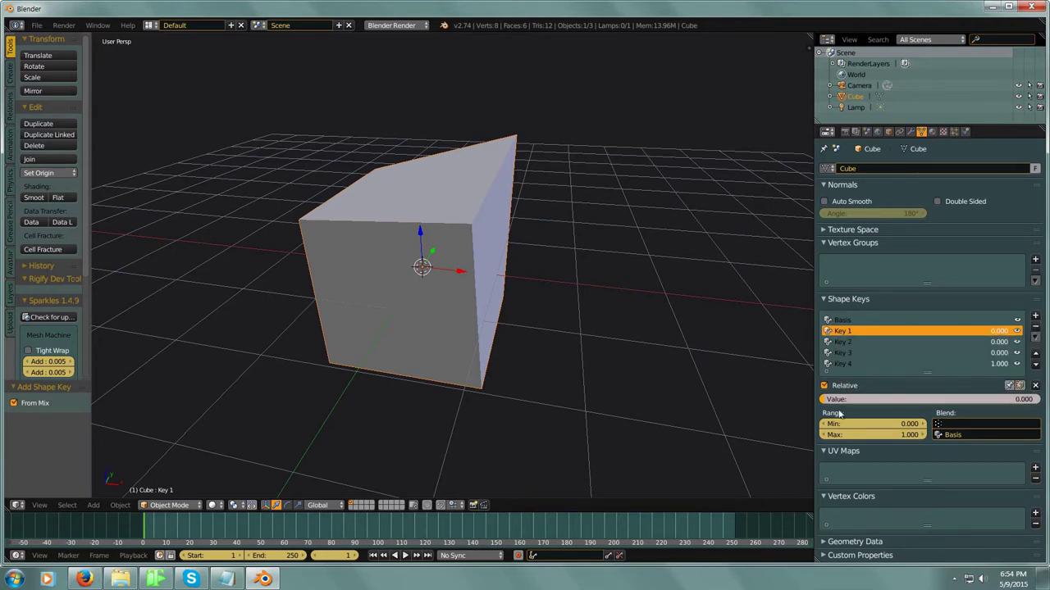
pyautogui.click(1036, 386)
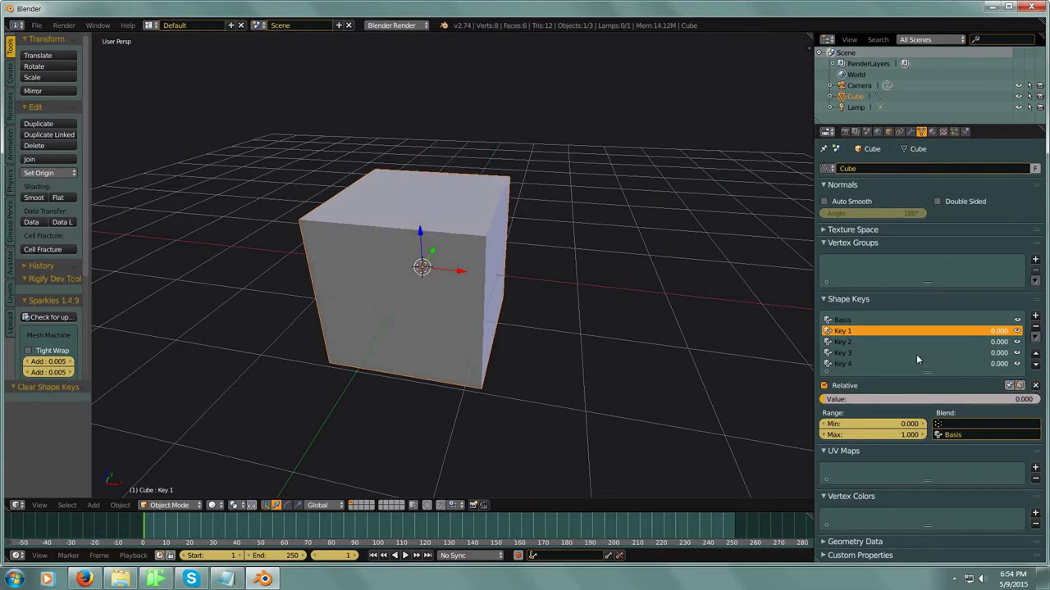
pyautogui.moveTo(656, 363); pyautogui.dragTo(664, 351, button='middle')
pyautogui.moveTo(574, 354); pyautogui.dragTo(586, 382, button='middle')
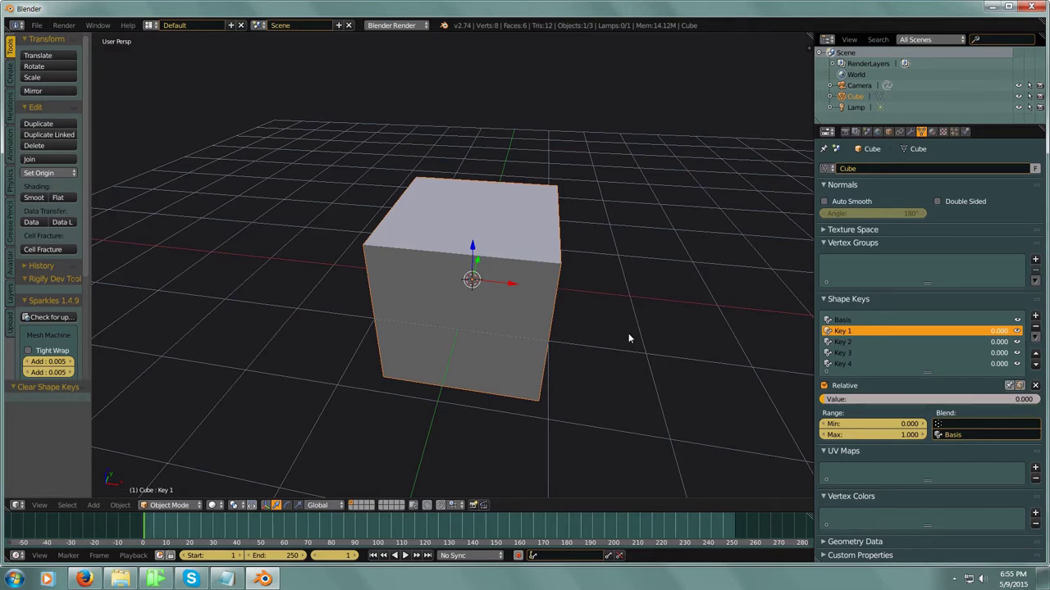
pyautogui.moveTo(629, 333); pyautogui.dragTo(592, 329, button='middle')
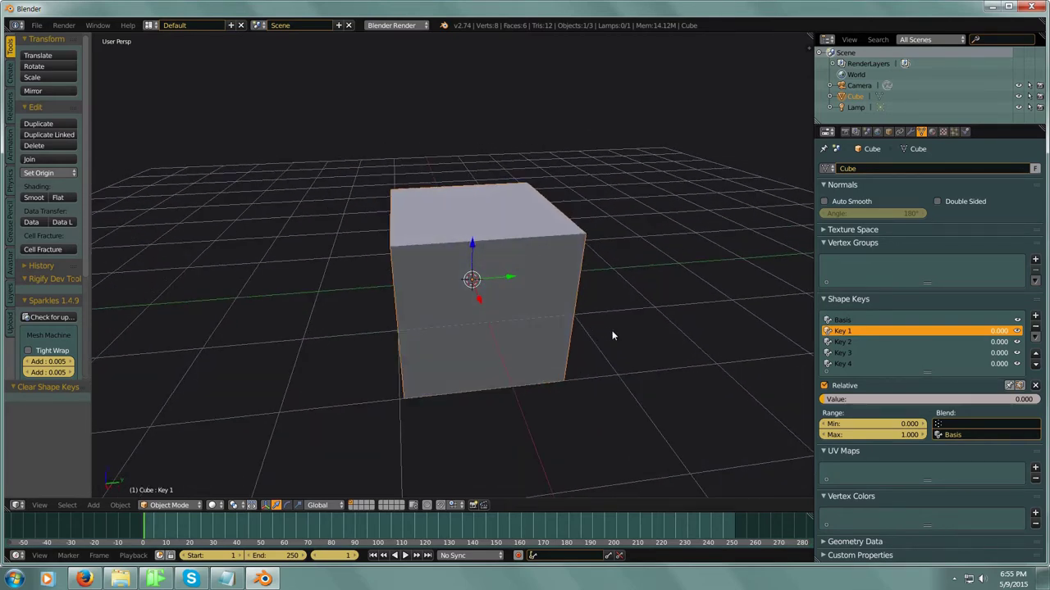
pyautogui.moveTo(629, 333); pyautogui.dragTo(644, 342, button='middle')
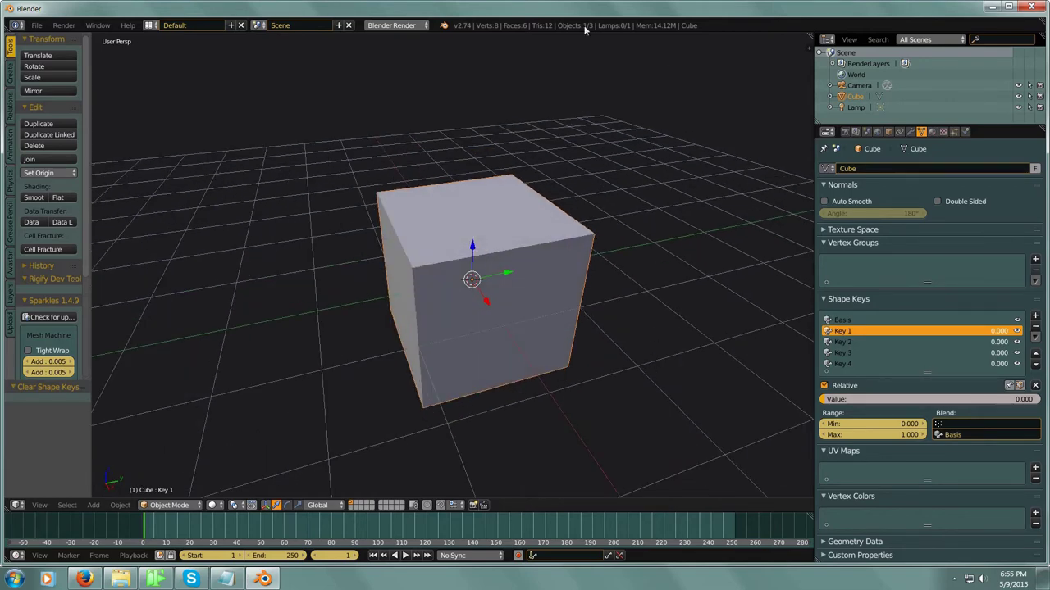
pyautogui.moveTo(581, 320); pyautogui.dragTo(627, 298, button='middle')
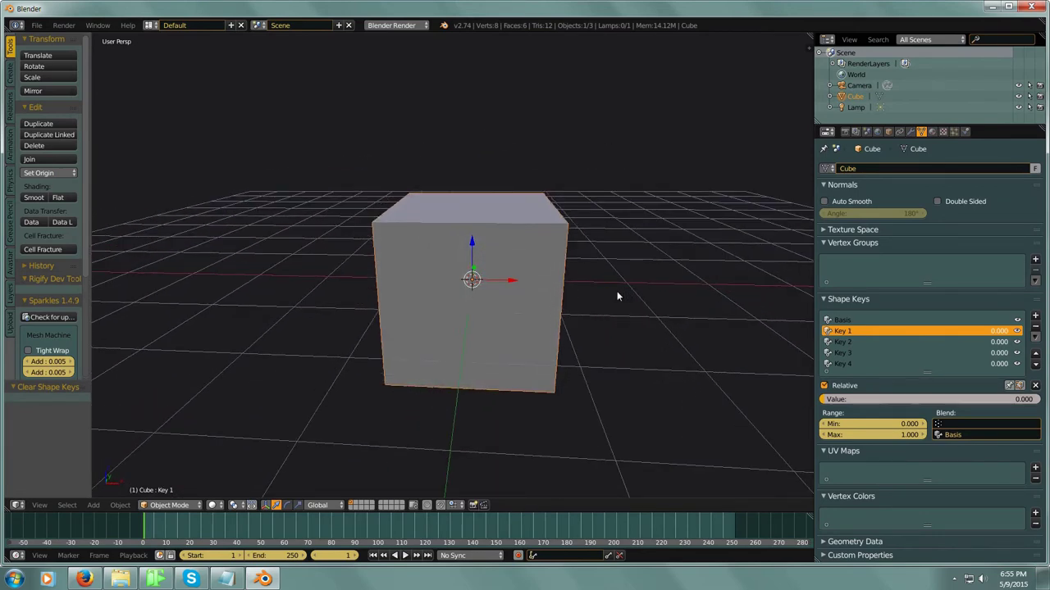
pyautogui.moveTo(607, 303); pyautogui.dragTo(600, 314, button='middle')
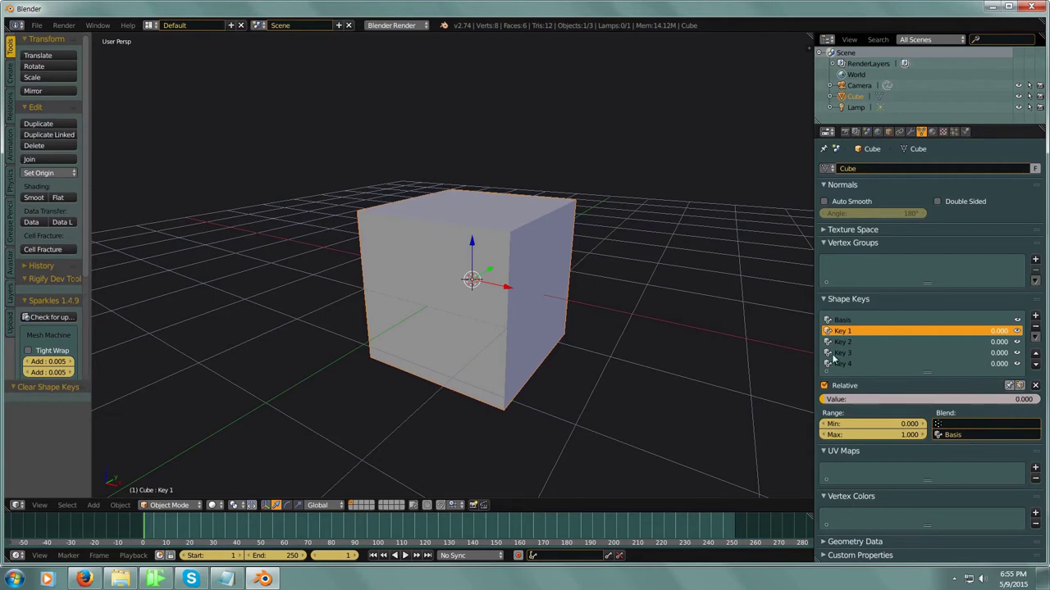
pyautogui.moveTo(682, 341); pyautogui.dragTo(572, 131, button='middle')
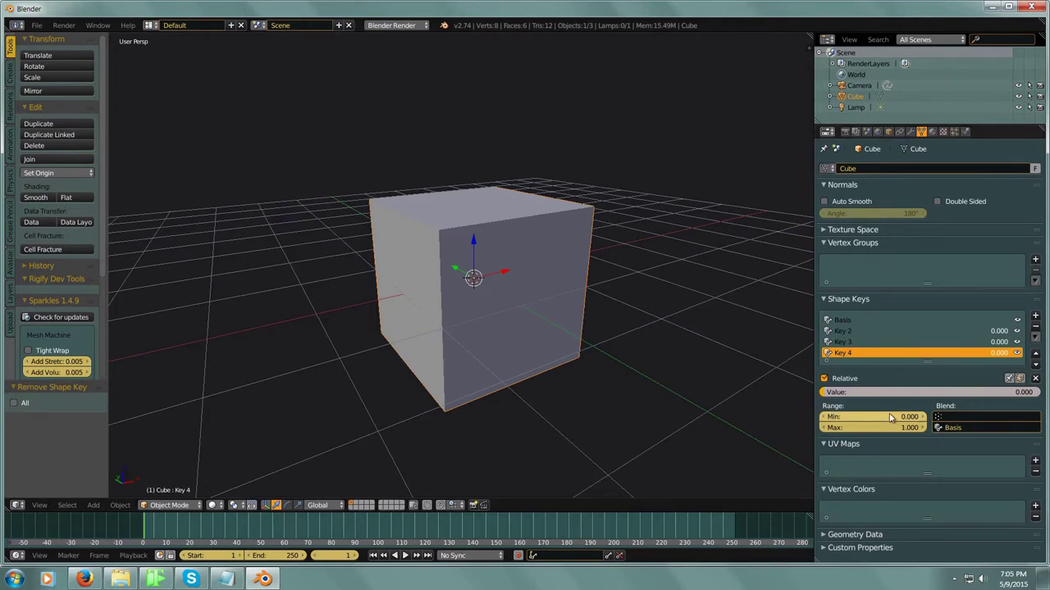
# Step: Select Key 2 and set its value to 1.000 to show its deformation on the cube
pyautogui.click(951, 331)
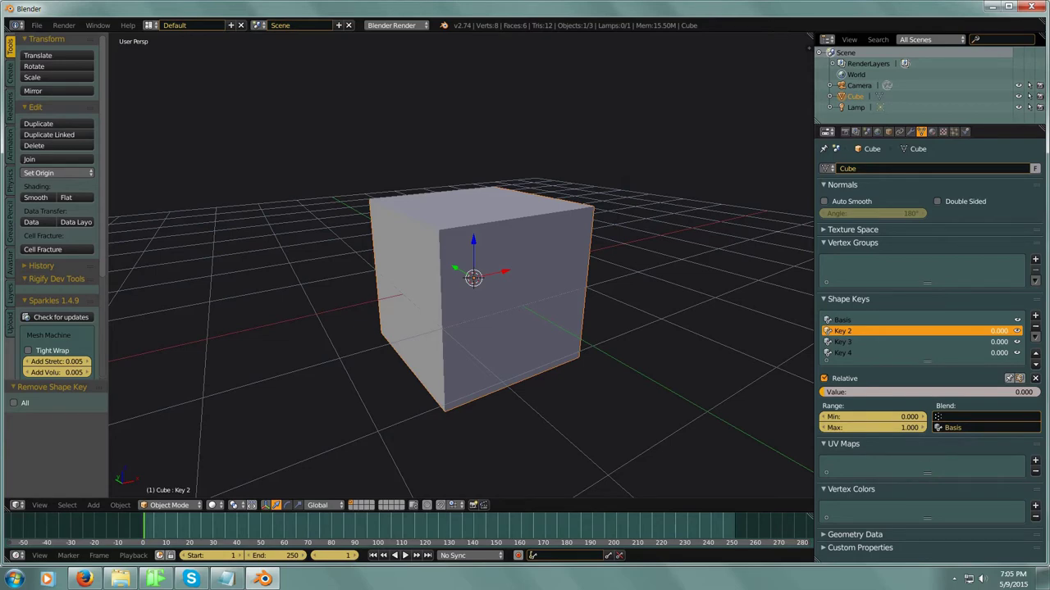
pyautogui.moveTo(998, 330)
pyautogui.mouseDown()
pyautogui.moveTo(1035, 330)
pyautogui.moveTo(998, 330)
pyautogui.mouseUp()
pyautogui.moveTo(656, 352); pyautogui.dragTo(751, 361, button='middle')
pyautogui.hotkey('ctrl', 'z')
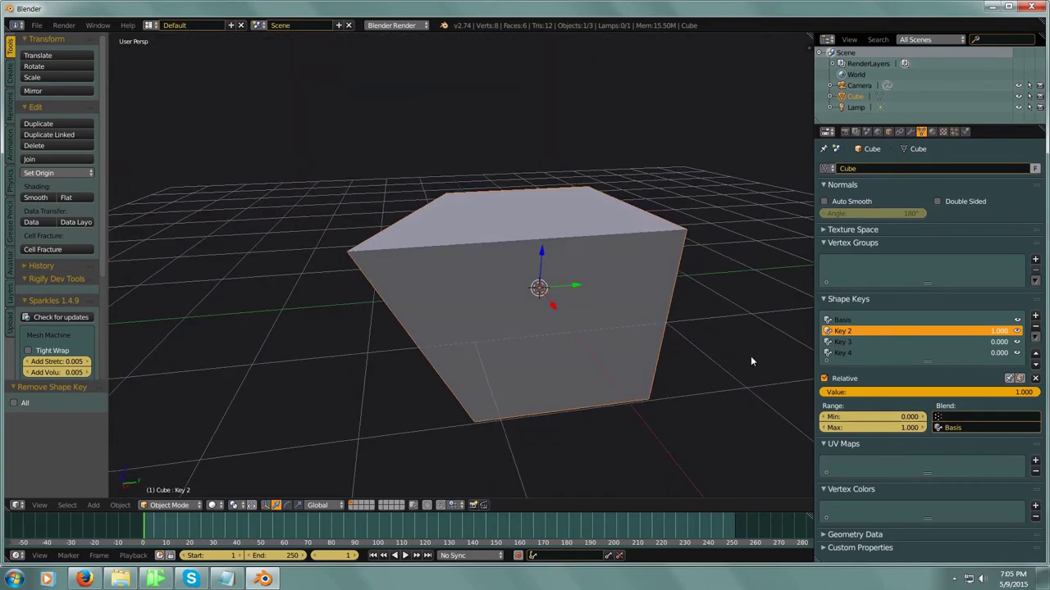
# Step: Set Key 2's minimum range to -1 and lower its value to -1.000 to invert the deformation
pyautogui.click(901, 418)
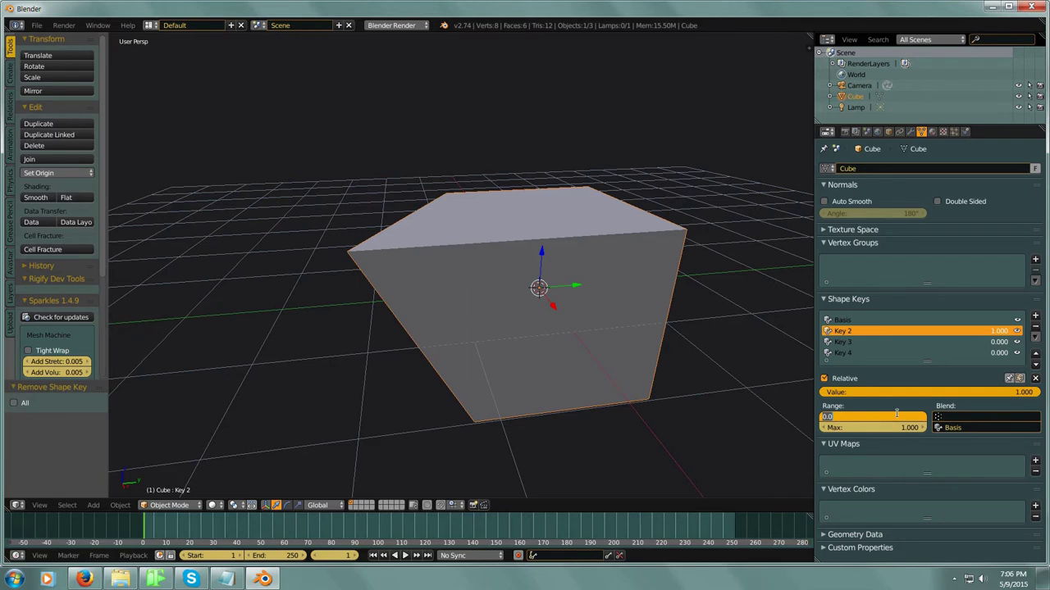
pyautogui.press('BackSpace')
pyautogui.write('-1')
pyautogui.press('Return')
pyautogui.moveTo(1029, 393)
pyautogui.mouseDown()
pyautogui.moveTo(884, 392)
pyautogui.moveTo(1035, 392)
pyautogui.mouseUp()
pyautogui.moveTo(823, 392)
pyautogui.mouseDown()
pyautogui.moveTo(1038, 392)
pyautogui.moveTo(824, 392)
pyautogui.mouseUp()
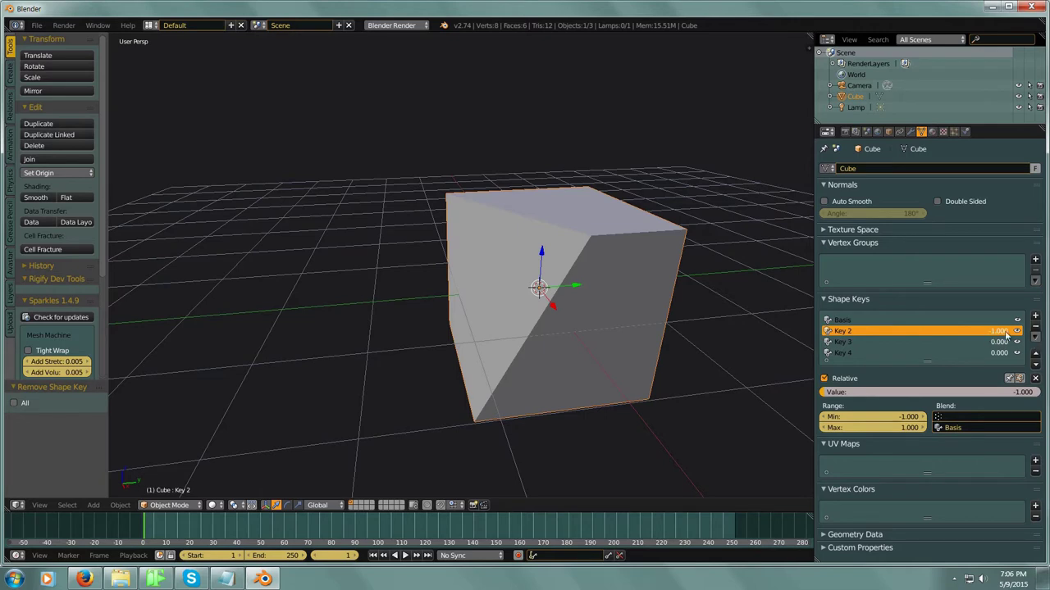
# Step: Create a new shape key from the current mix and clear the values of all the cube's shape keys
pyautogui.click(1036, 338)
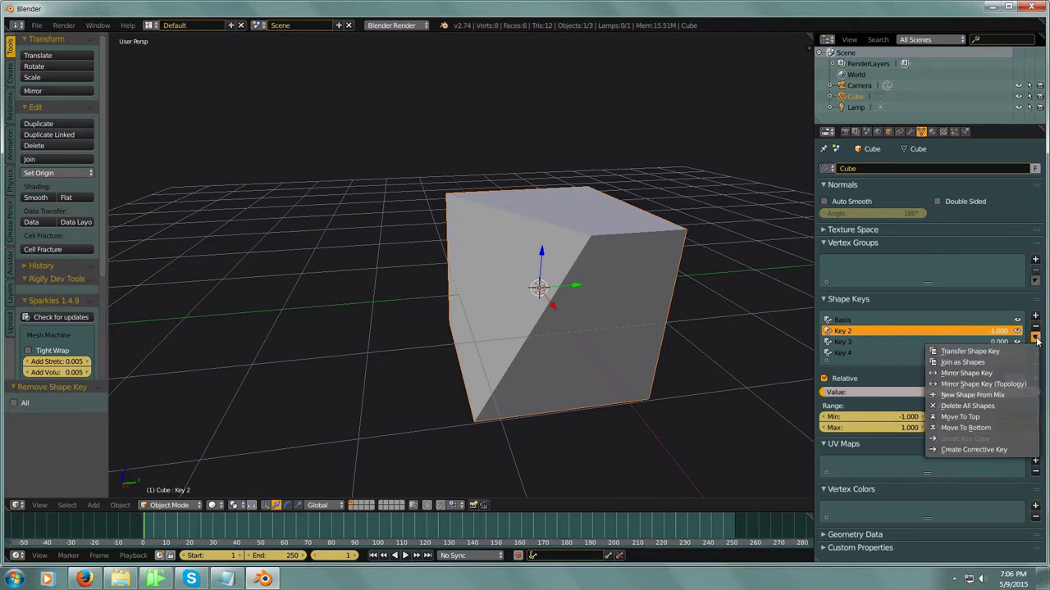
pyautogui.click(1005, 396)
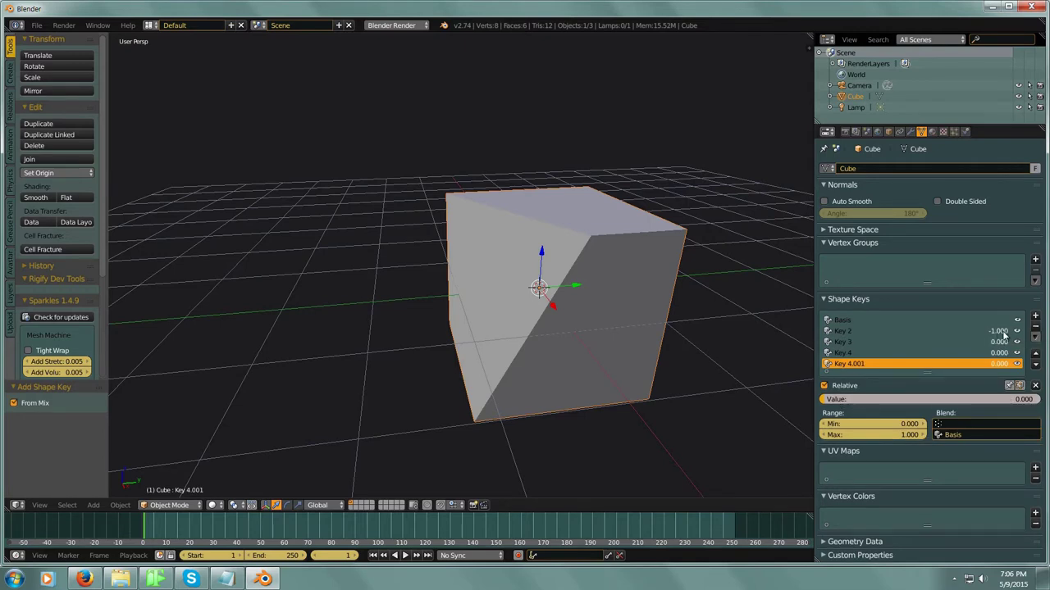
pyautogui.click(1035, 385)
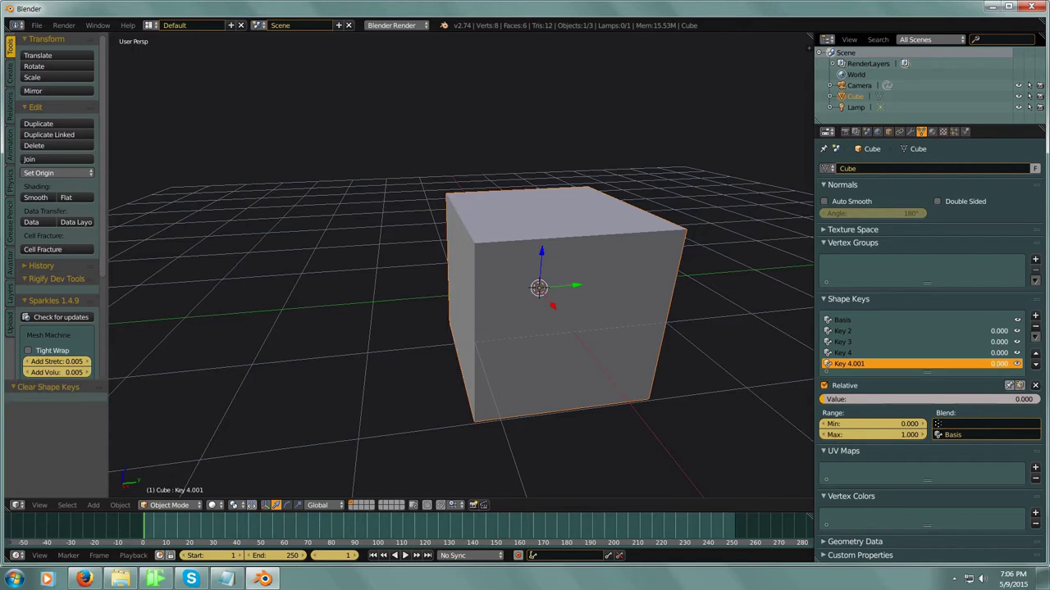
# Step: Raise the new mixed key's value to 1.000 to test its shape and clear all shape key values again
pyautogui.moveTo(902, 399); pyautogui.dragTo(1035, 399)
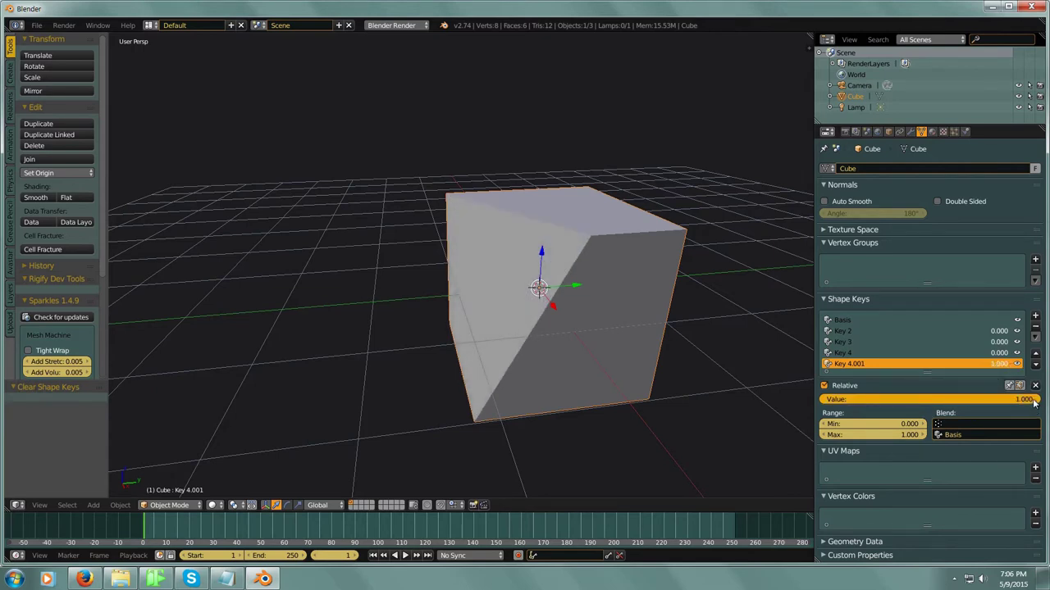
pyautogui.moveTo(1035, 402); pyautogui.dragTo(1008, 399)
pyautogui.moveTo(1016, 399)
pyautogui.mouseDown()
pyautogui.moveTo(828, 399)
pyautogui.moveTo(1033, 399)
pyautogui.mouseUp()
pyautogui.click(1036, 386)
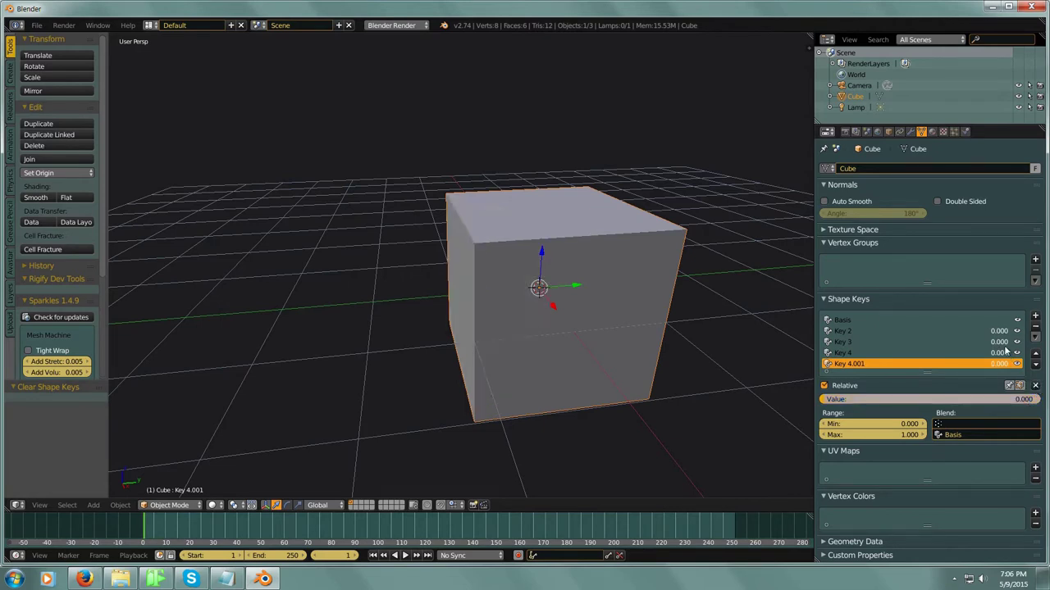
# Step: Select Key 2 and lower its value to -1.000 to compare it with the mixed key
pyautogui.click(998, 331)
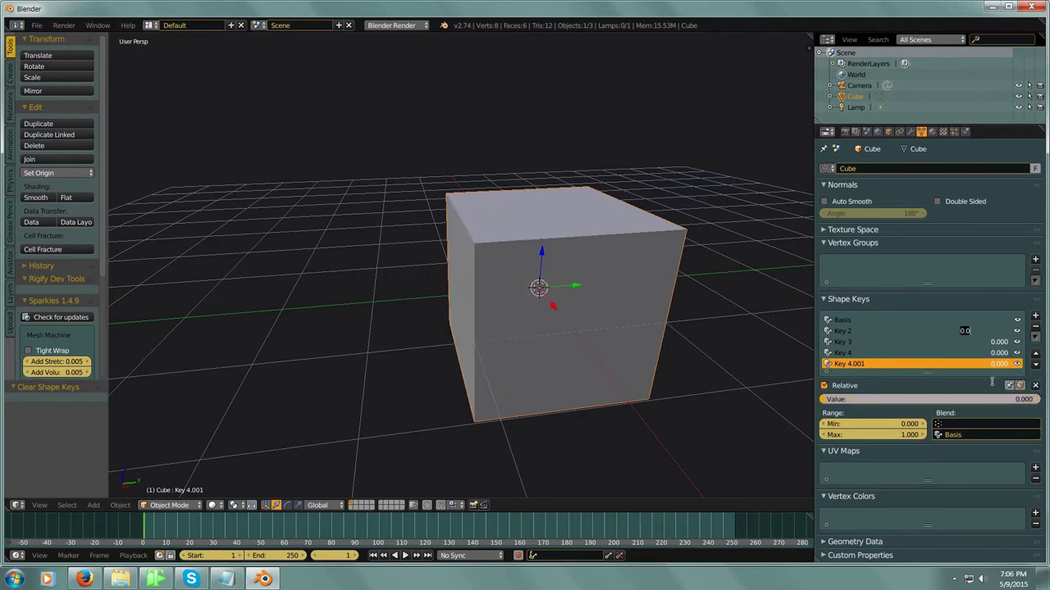
pyautogui.press('Return')
pyautogui.click(849, 332)
pyautogui.moveTo(935, 400); pyautogui.dragTo(828, 400)
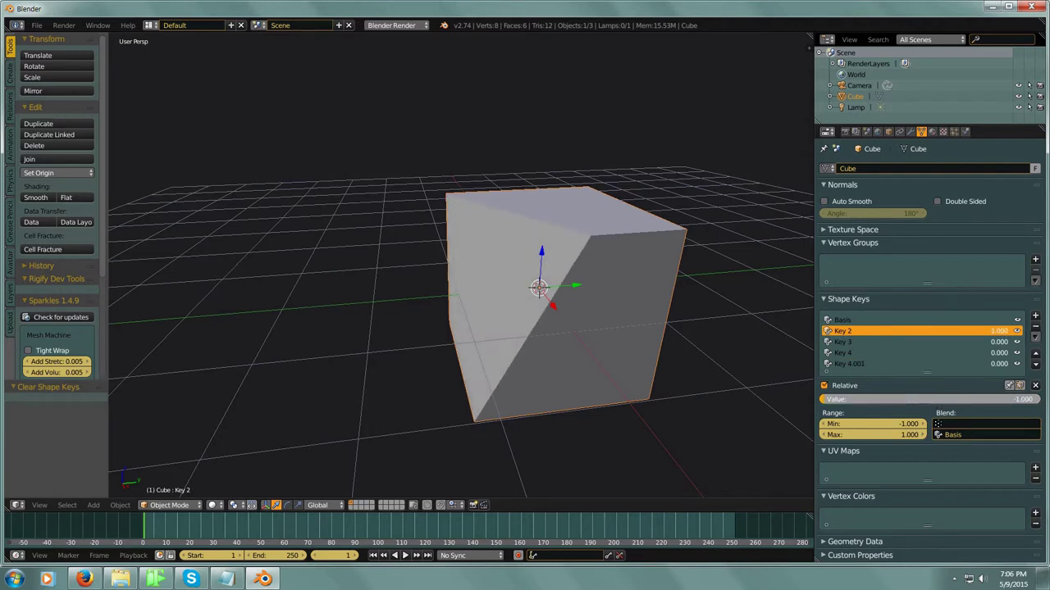
# Step: Set Key 2's minimum range to 0 and return its value to 0.000
pyautogui.click(910, 425)
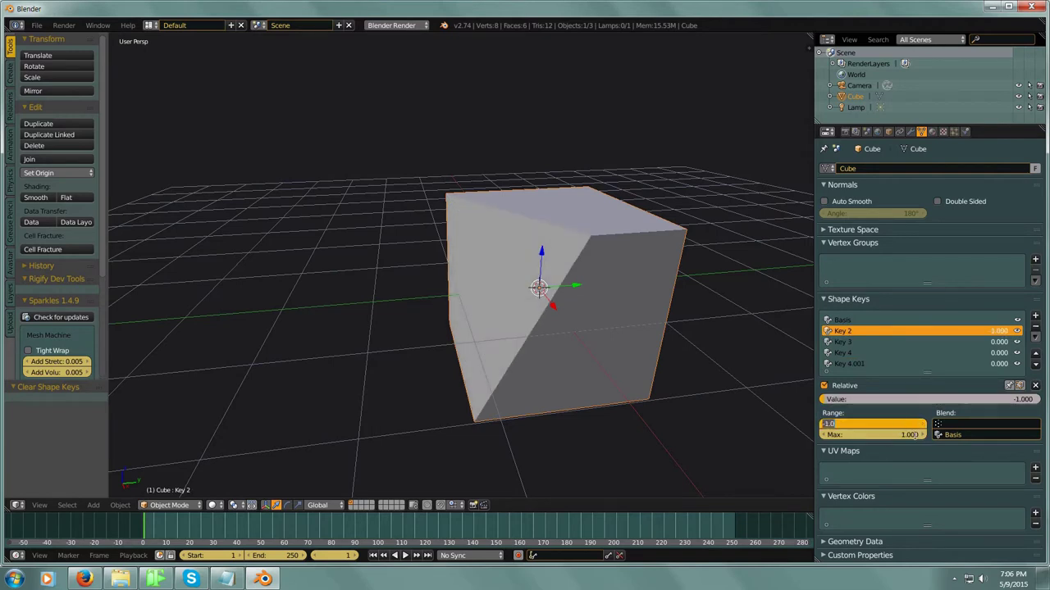
pyautogui.write('0')
pyautogui.press('Return')
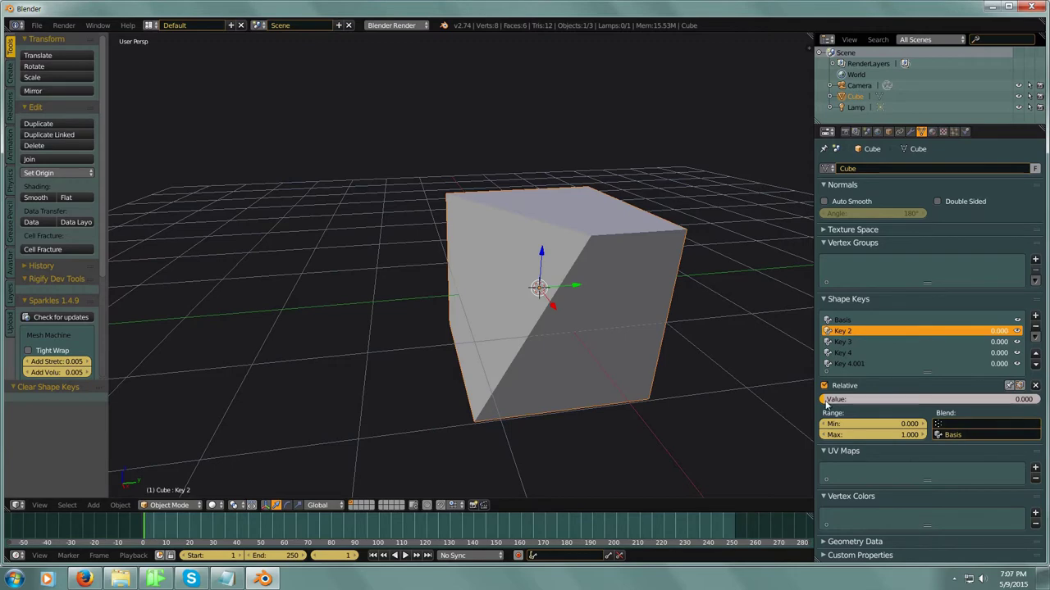
pyautogui.moveTo(826, 401)
pyautogui.mouseDown()
pyautogui.moveTo(853, 400)
pyautogui.moveTo(823, 400)
pyautogui.mouseUp()
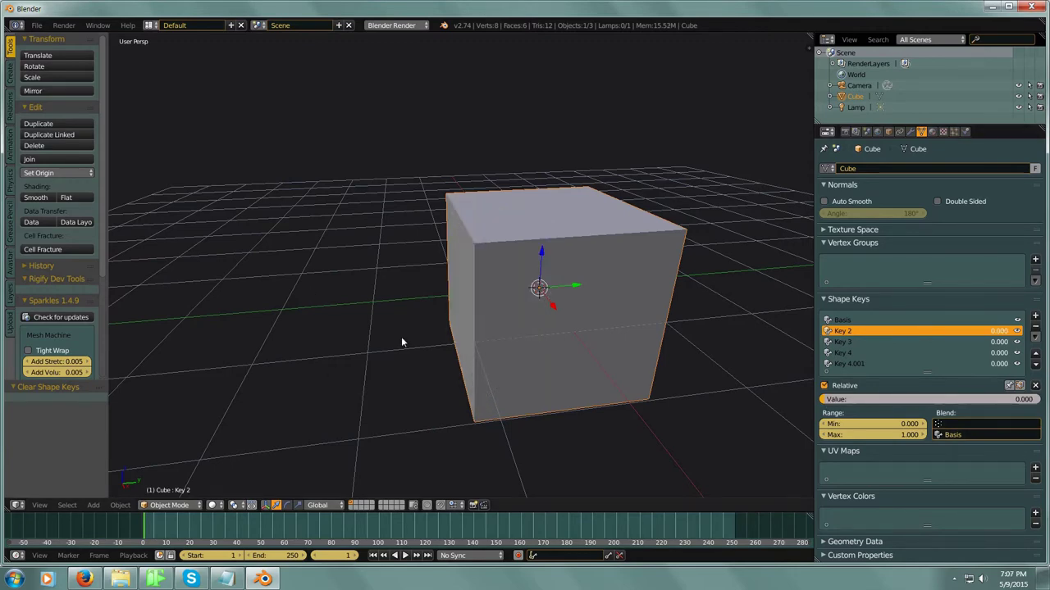
# Step: Remove Key 2 from the cube's shape keys and undo the removal
pyautogui.moveTo(401, 339); pyautogui.dragTo(513, 338, button='middle')
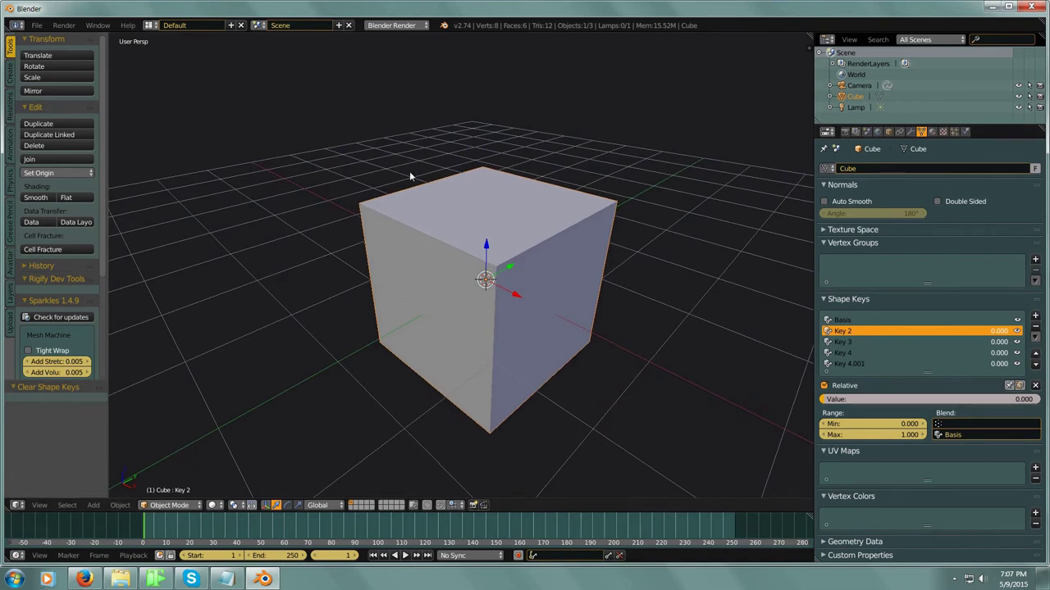
pyautogui.click(1035, 327)
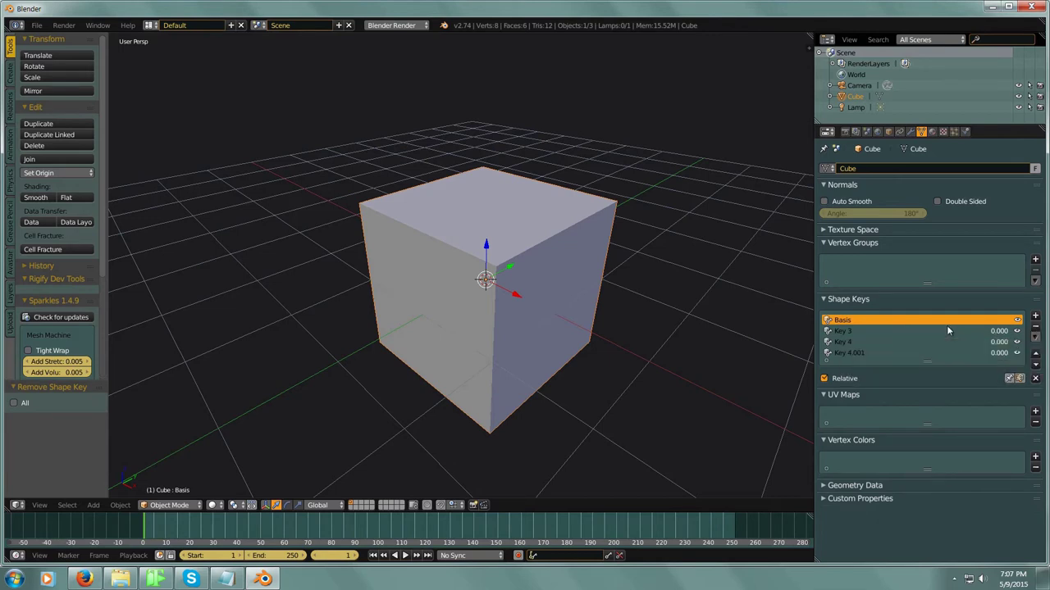
pyautogui.hotkey('ctrl', 'z')
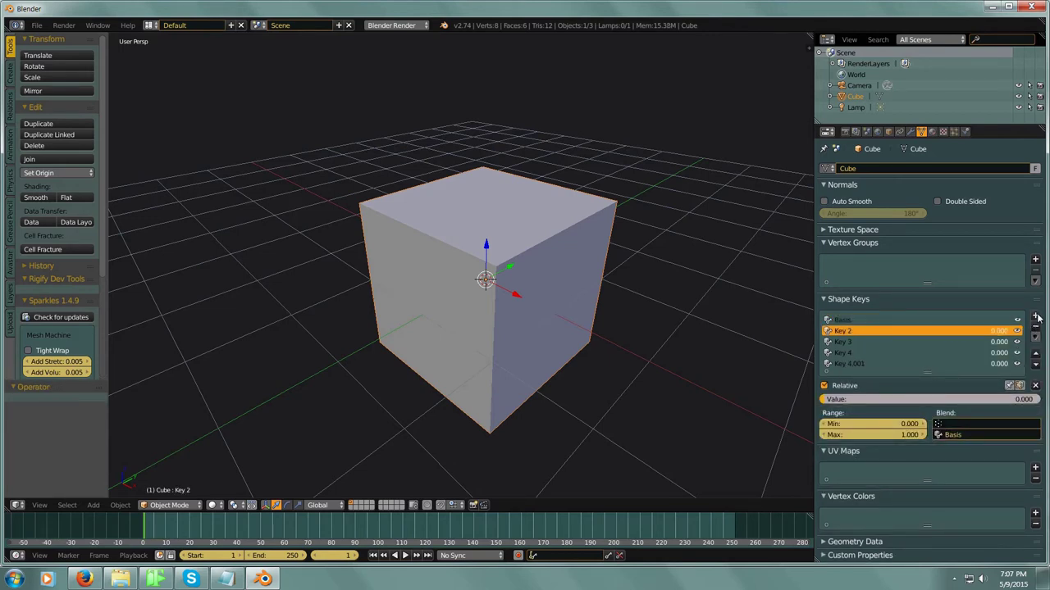
# Step: Add a new shape key to the cube and briefly switch to Sculpt Mode and back to Object Mode
pyautogui.click(1035, 317)
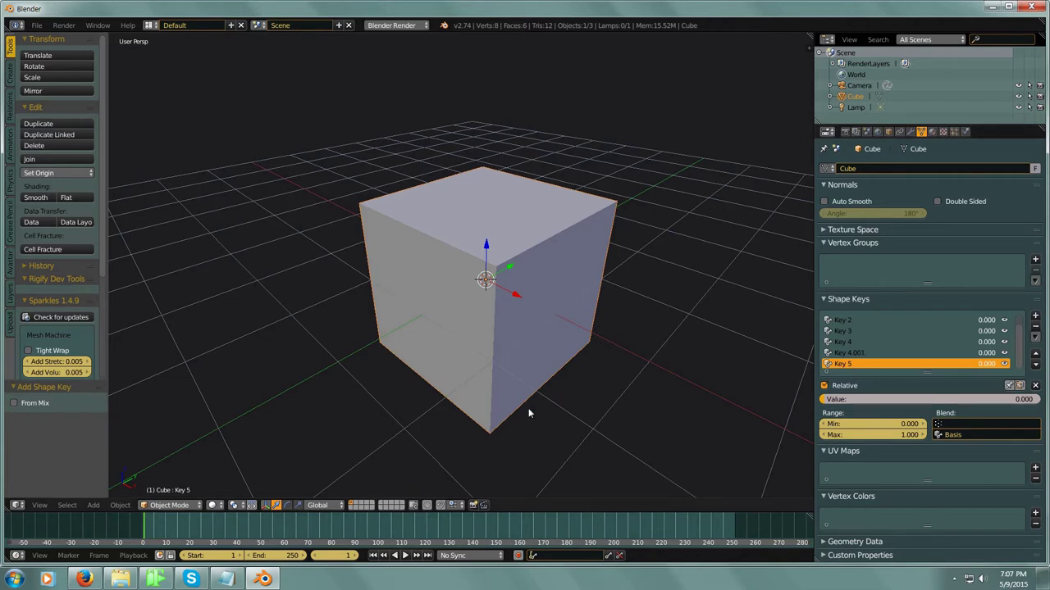
pyautogui.click(174, 505)
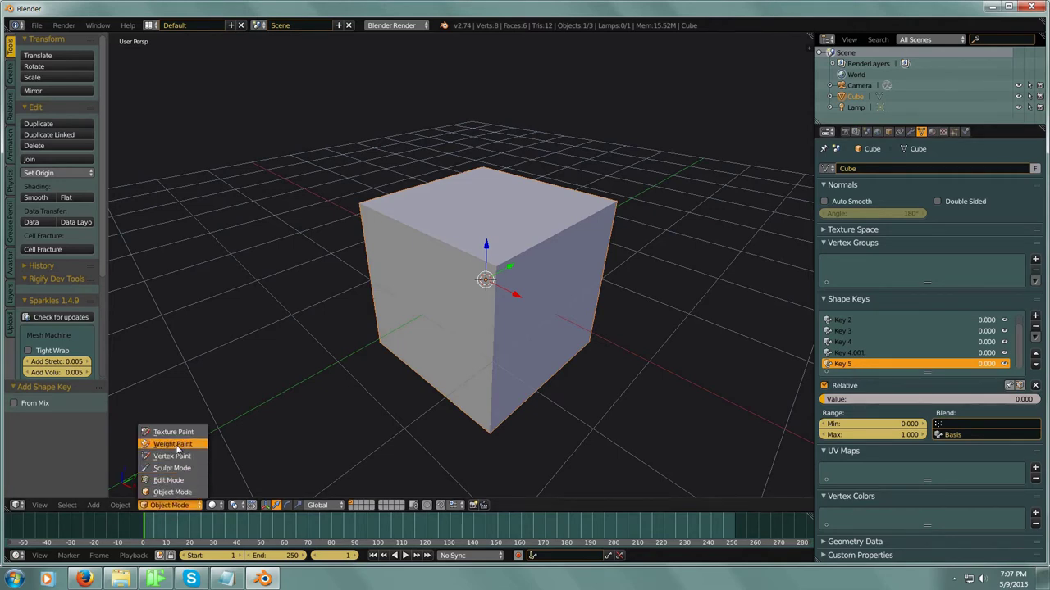
pyautogui.click(172, 469)
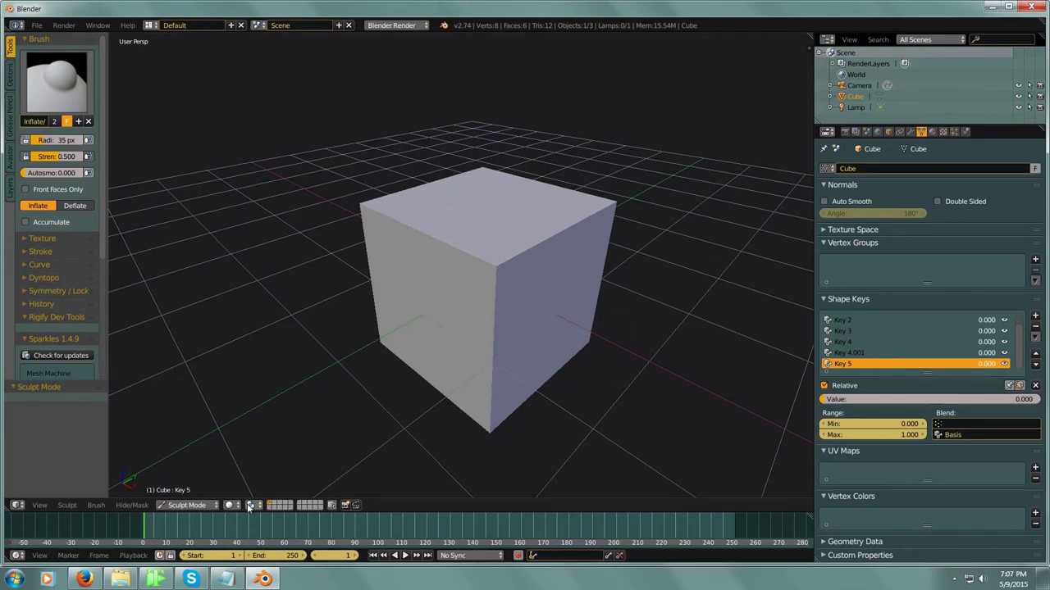
pyautogui.click(209, 506)
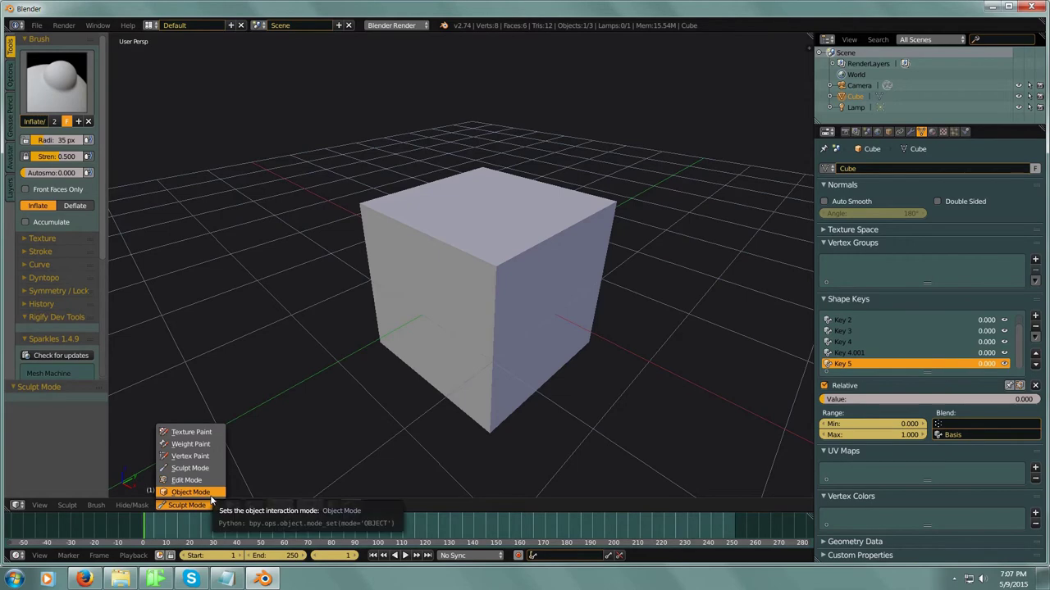
pyautogui.click(206, 492)
# Step: Enter Edit Mode on the cube with the new key active and enable proportional editing
pyautogui.moveTo(553, 360); pyautogui.dragTo(585, 358, button='middle')
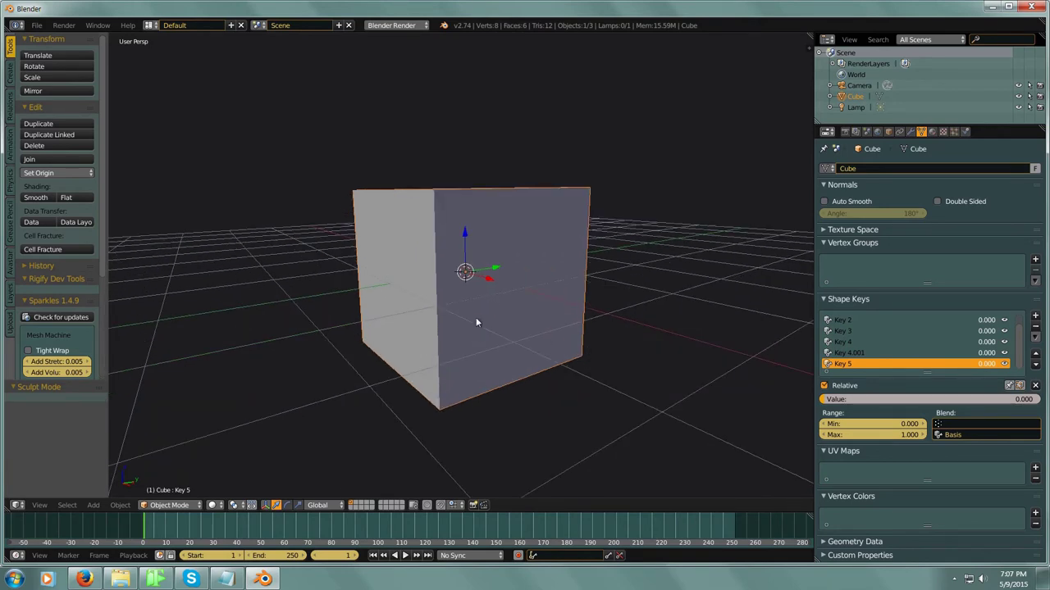
pyautogui.moveTo(475, 322); pyautogui.dragTo(577, 339, button='middle')
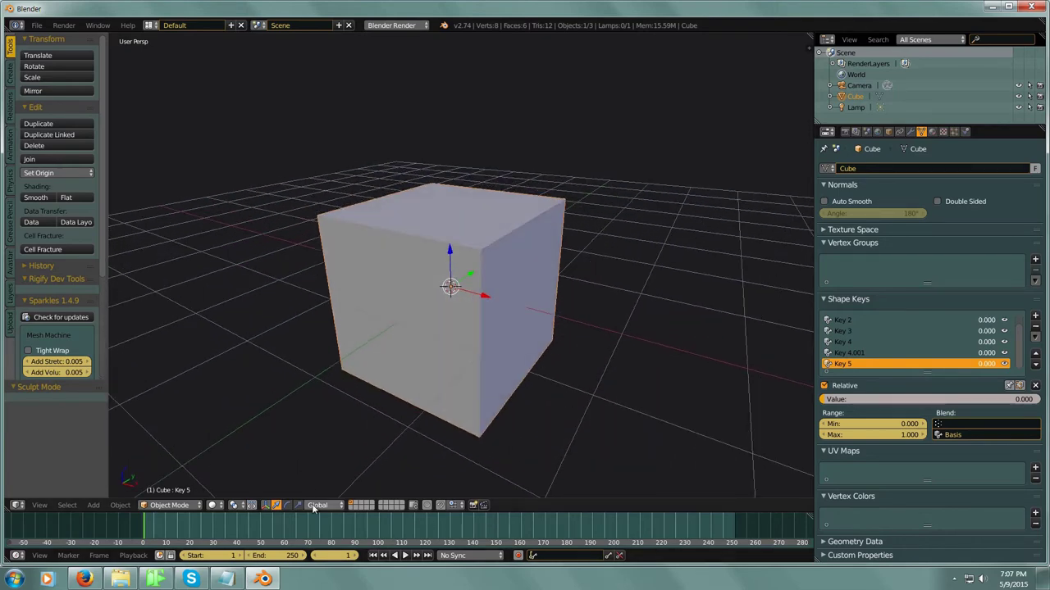
pyautogui.click(185, 505)
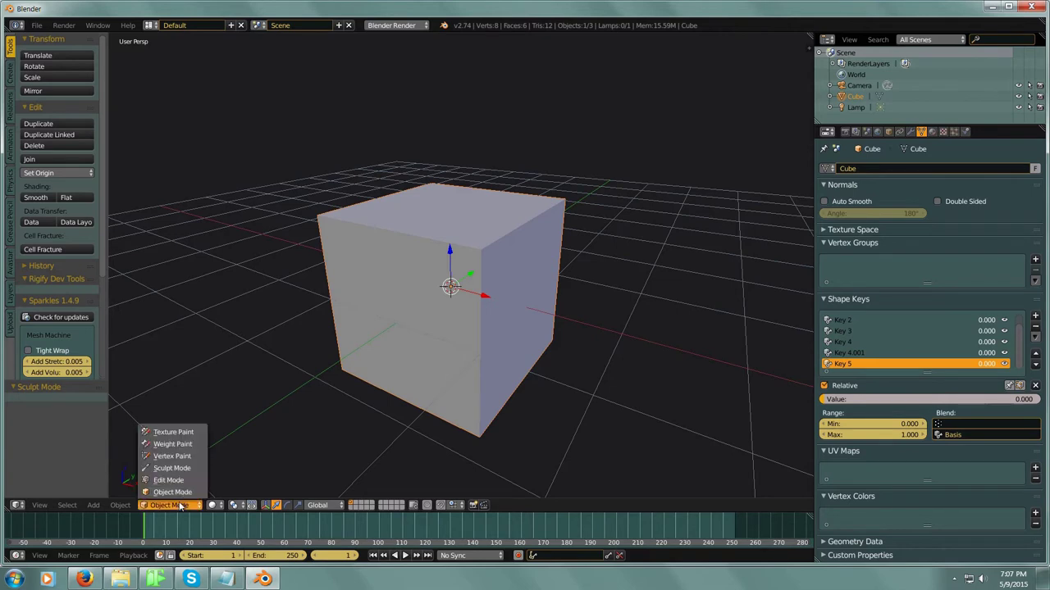
pyautogui.click(185, 487)
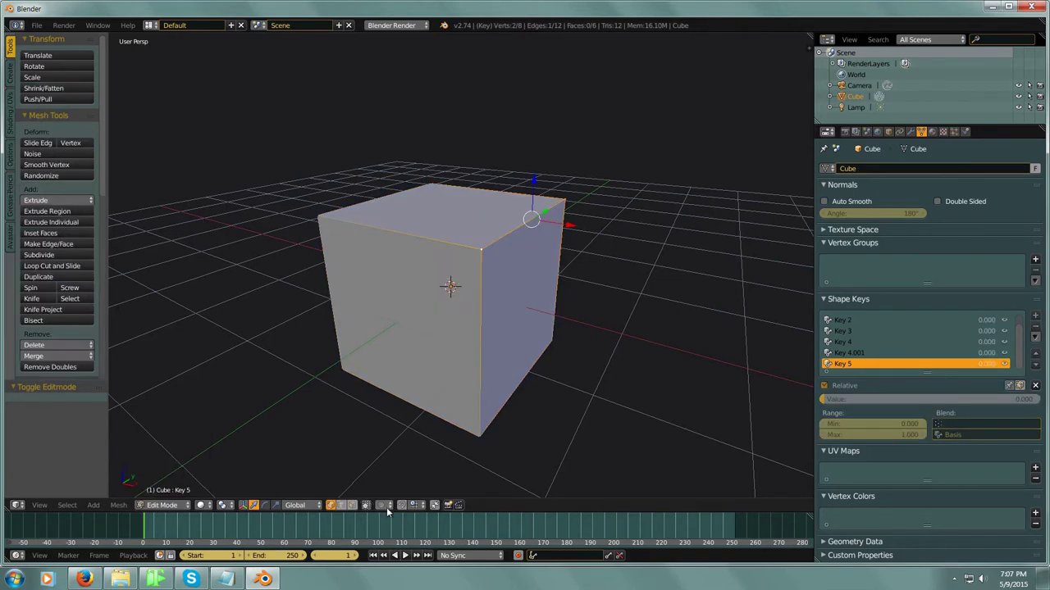
pyautogui.click(383, 505)
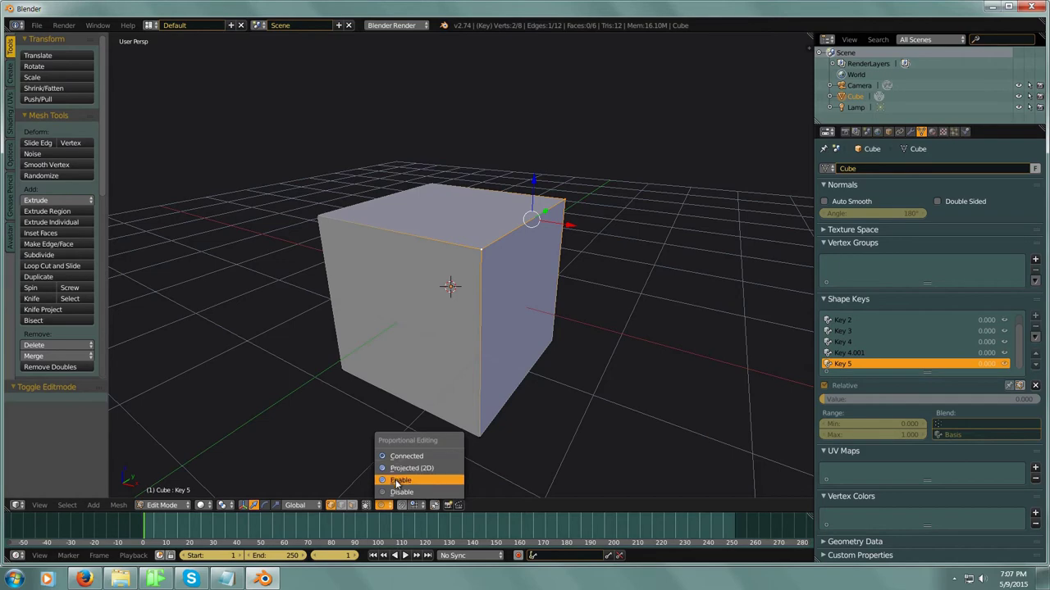
pyautogui.click(396, 482)
# Step: Select a single top corner vertex of the cube and try to move it with proportional editing
pyautogui.rightClick(480, 248)
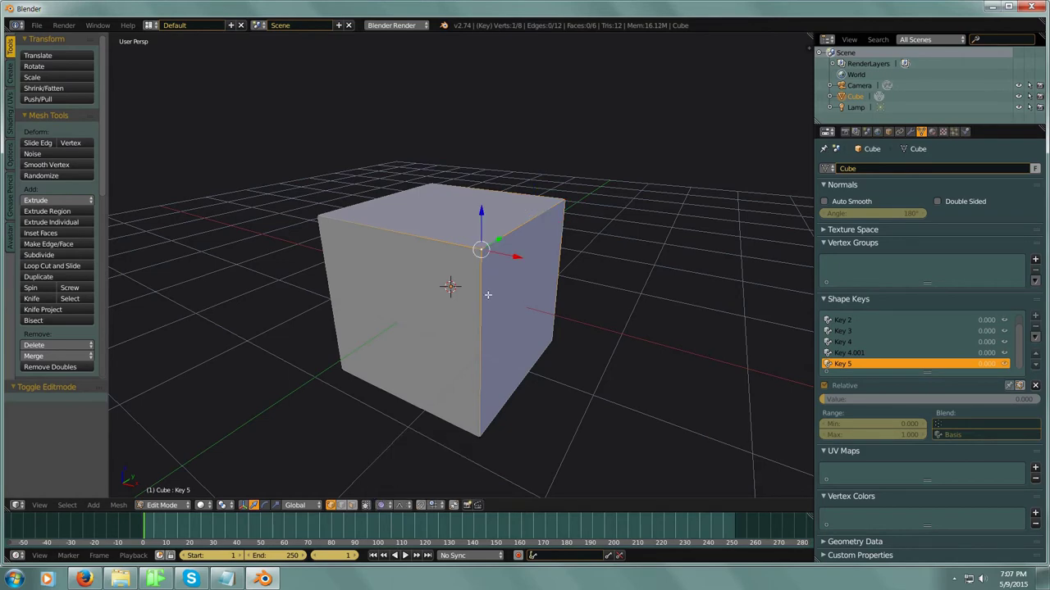
pyautogui.moveTo(481, 248); pyautogui.dragTo(553, 278, button='middle')
pyautogui.press('g')
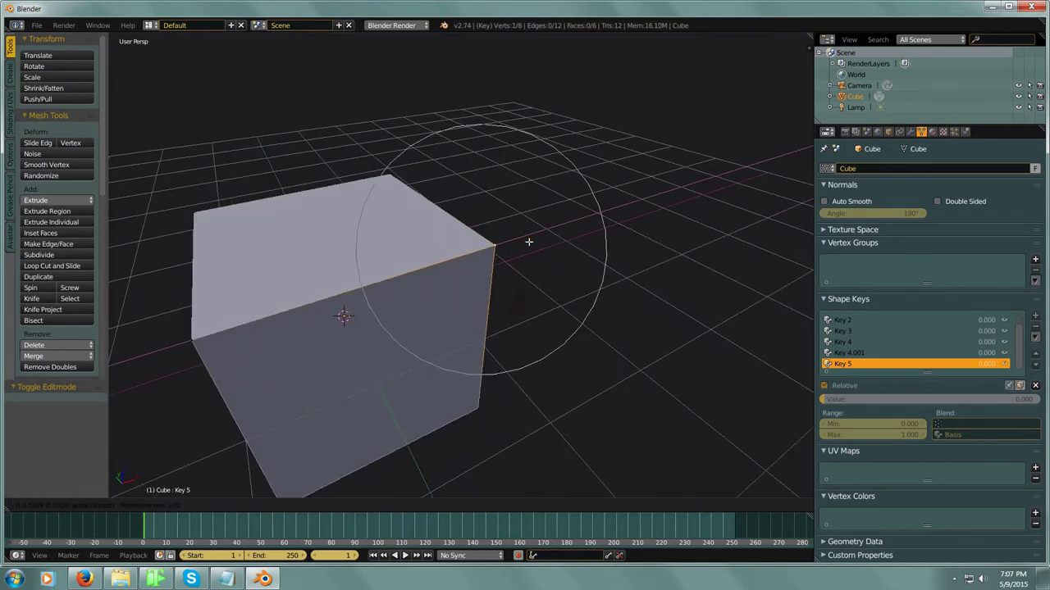
pyautogui.click(527, 262)
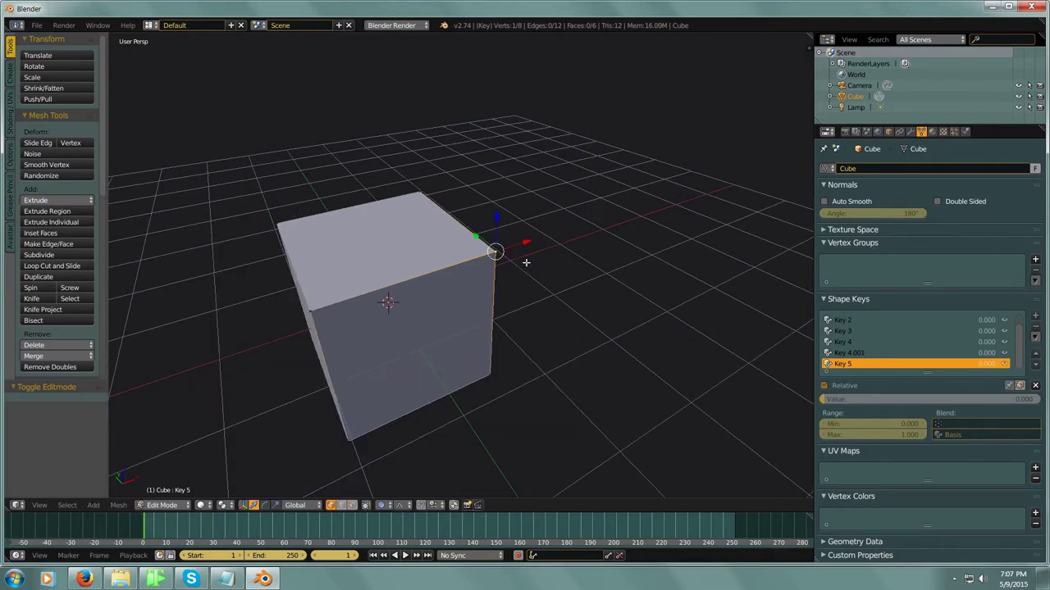
# Step: Move the selected corner vertex 2.288 along X with an enlarged proportional editing radius and return to Object Mode
pyautogui.press('g')
pyautogui.scroll(-4, 553, 237)
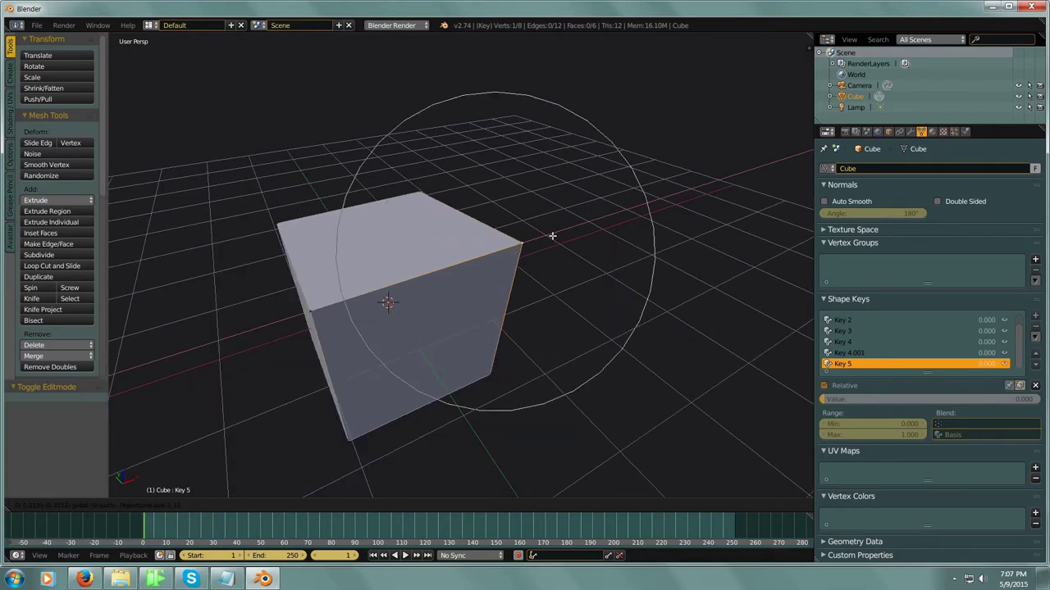
pyautogui.scroll(-6, 572, 231)
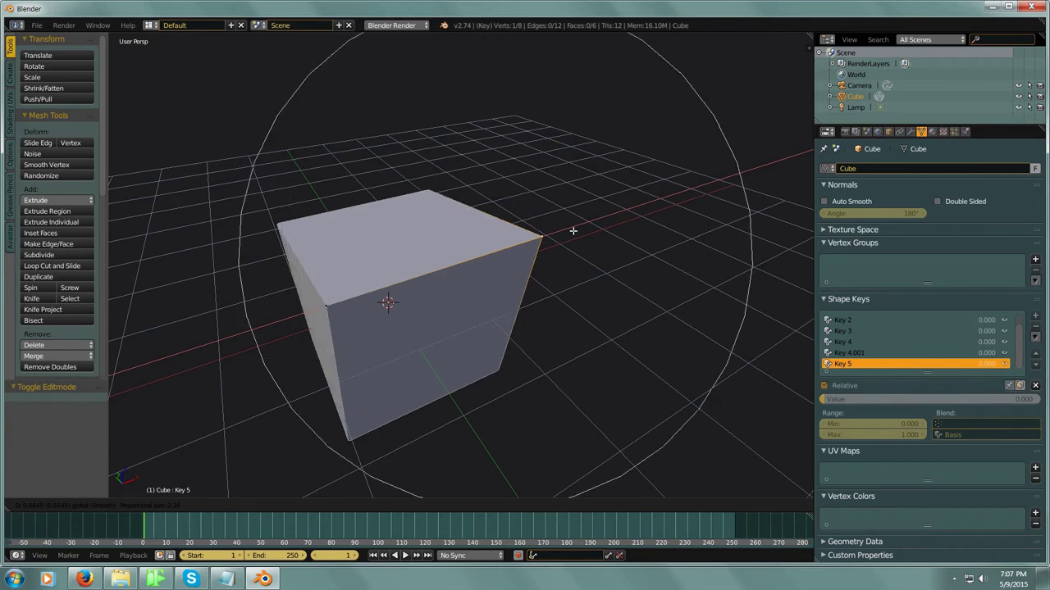
pyautogui.scroll(-3, 573, 231)
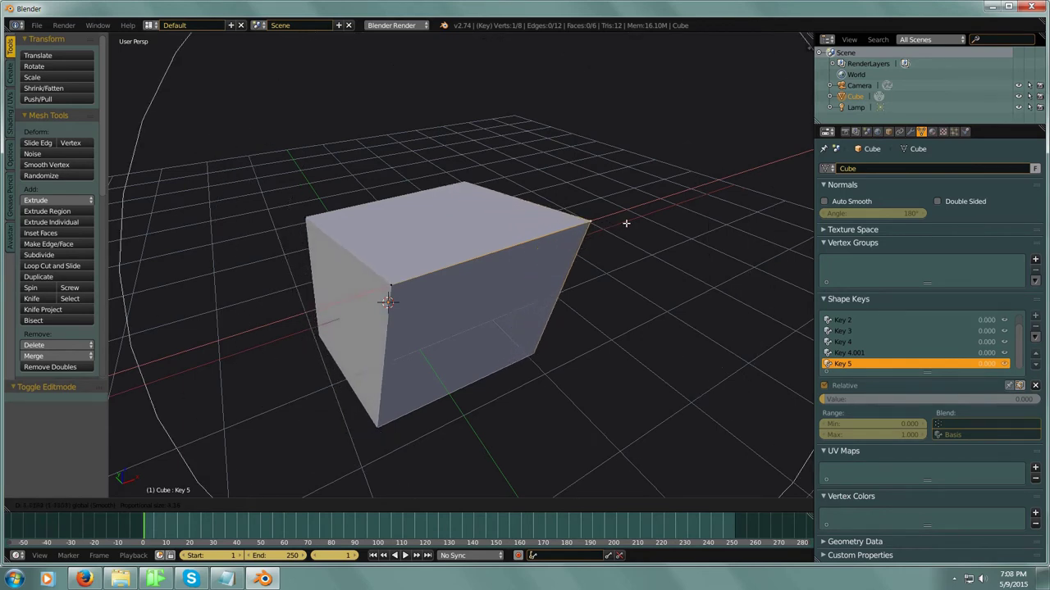
pyautogui.click(673, 217)
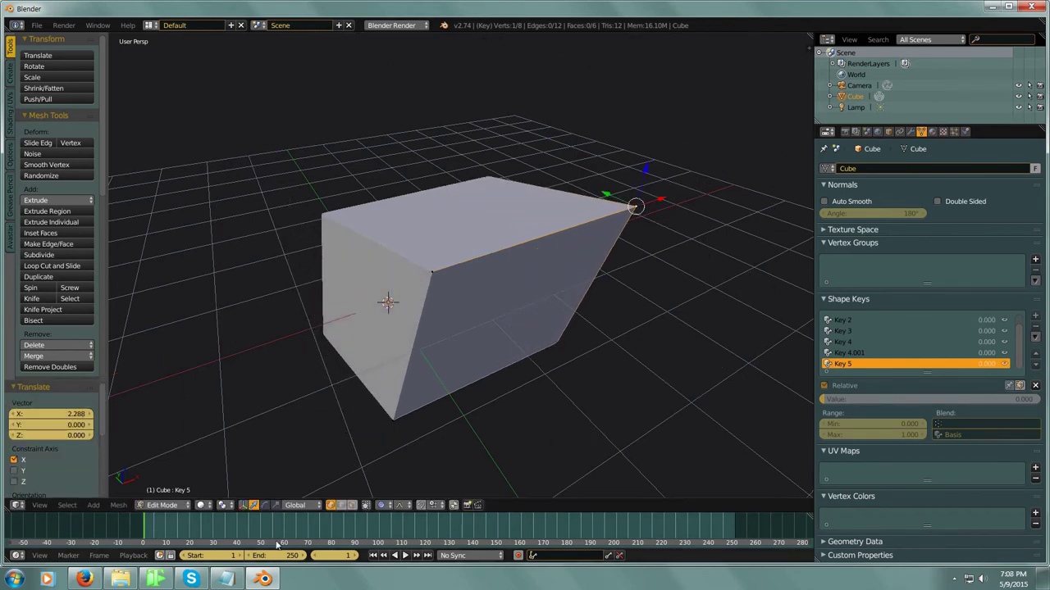
pyautogui.click(161, 504)
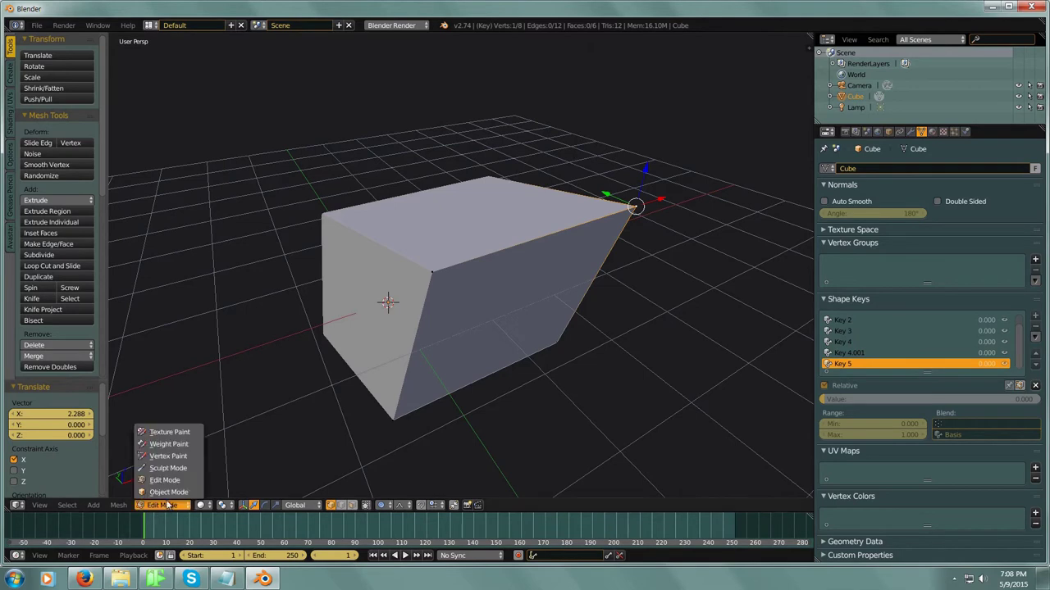
pyautogui.click(168, 492)
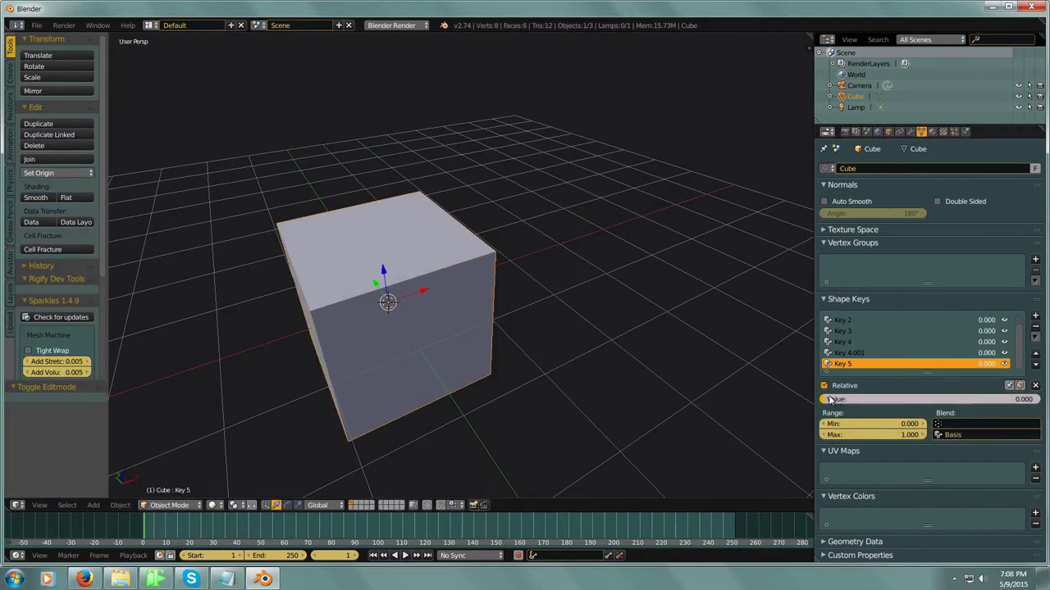
# Step: Vary Key 5's value to preview its deformation and return it to 0.000
pyautogui.moveTo(836, 399)
pyautogui.mouseDown()
pyautogui.moveTo(959, 399)
pyautogui.moveTo(820, 399)
pyautogui.mouseUp()
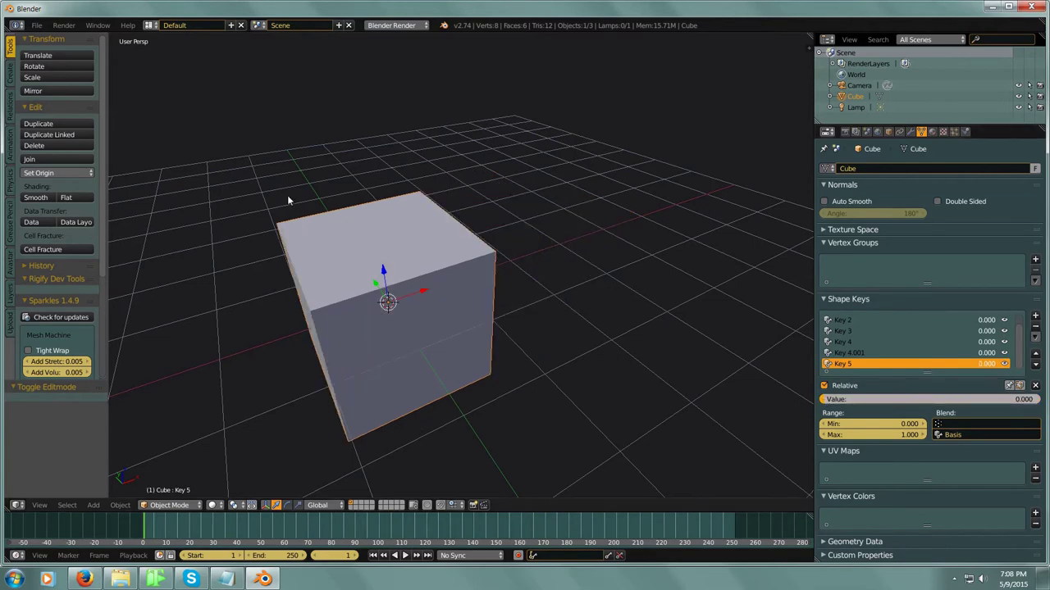
pyautogui.moveTo(287, 199); pyautogui.dragTo(561, 335, button='middle')
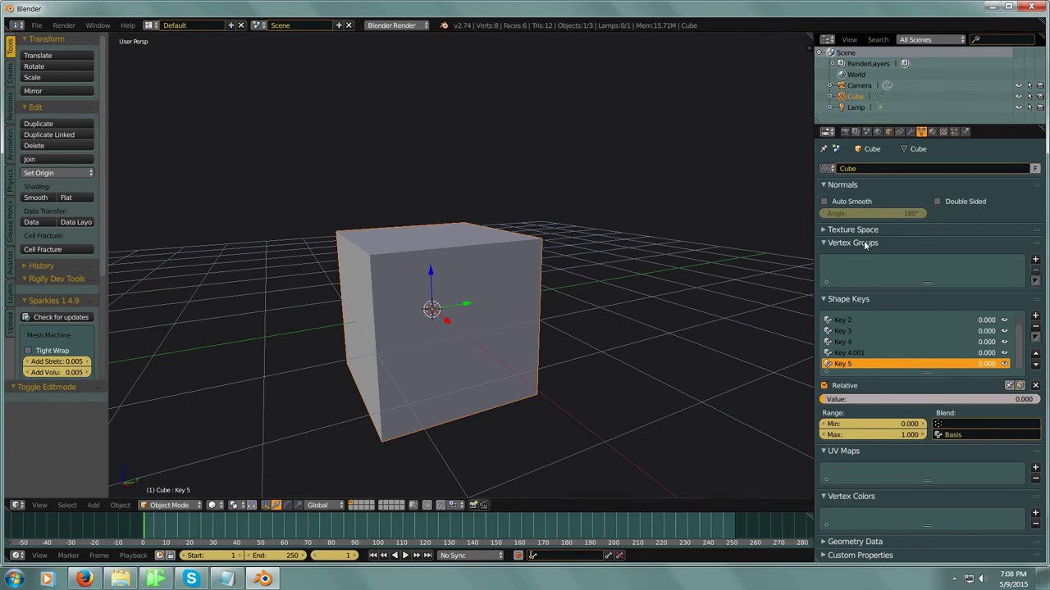
pyautogui.moveTo(494, 270); pyautogui.dragTo(587, 340, button='middle')
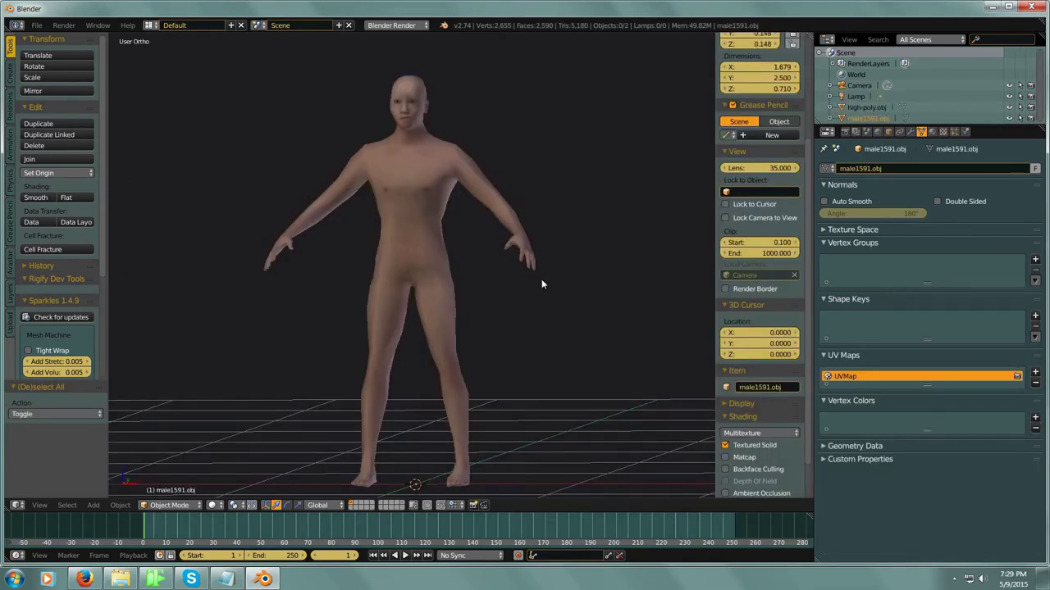
pyautogui.moveTo(604, 264); pyautogui.dragTo(518, 255, button='middle')
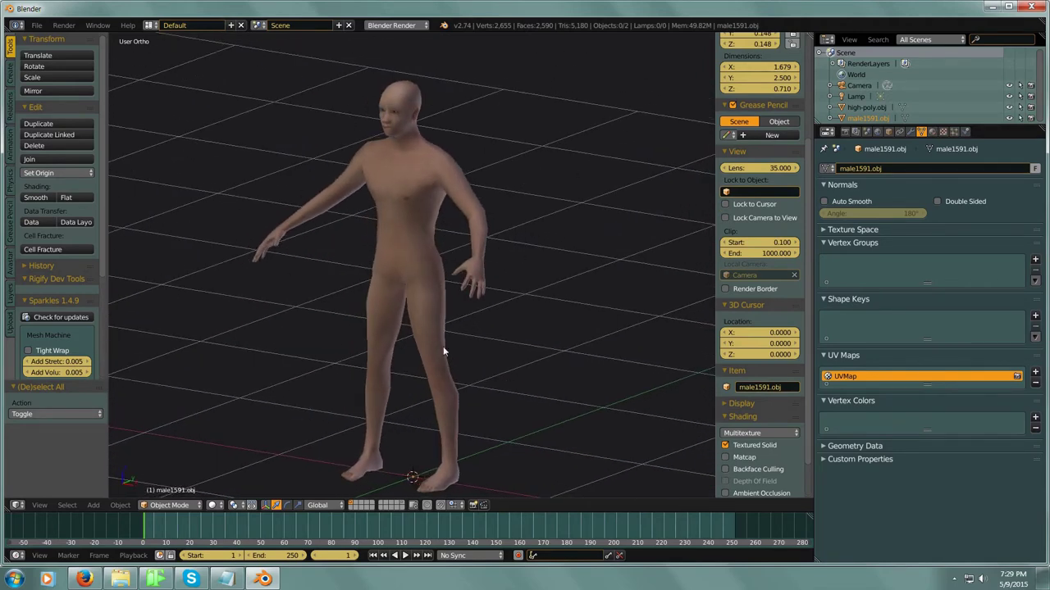
# Step: Select the male body mesh
pyautogui.moveTo(508, 318); pyautogui.dragTo(493, 333, button='middle')
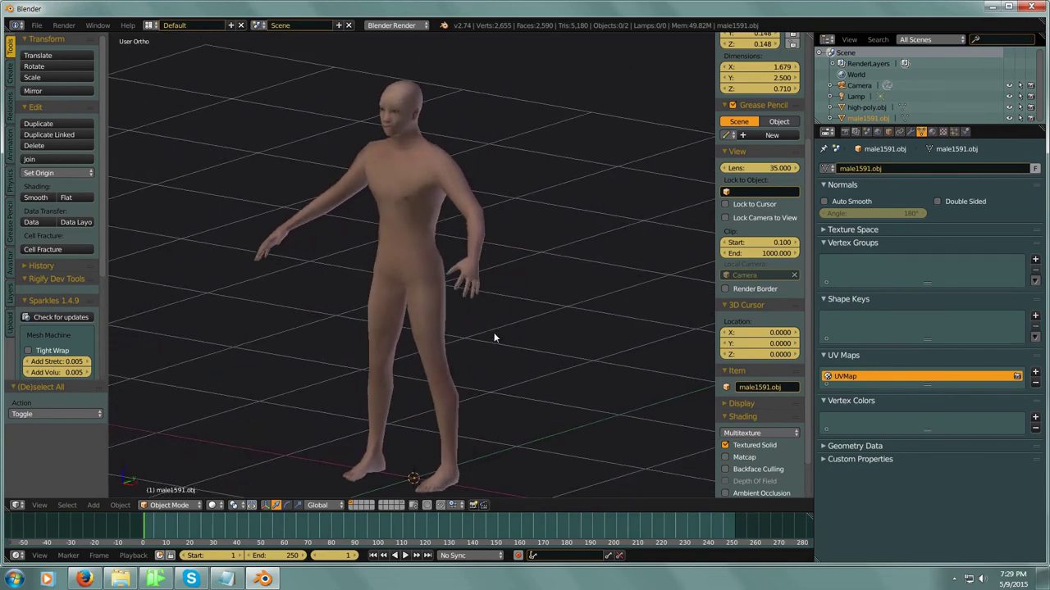
pyautogui.rightClick(421, 170)
pyautogui.moveTo(422, 172); pyautogui.dragTo(584, 244, button='middle')
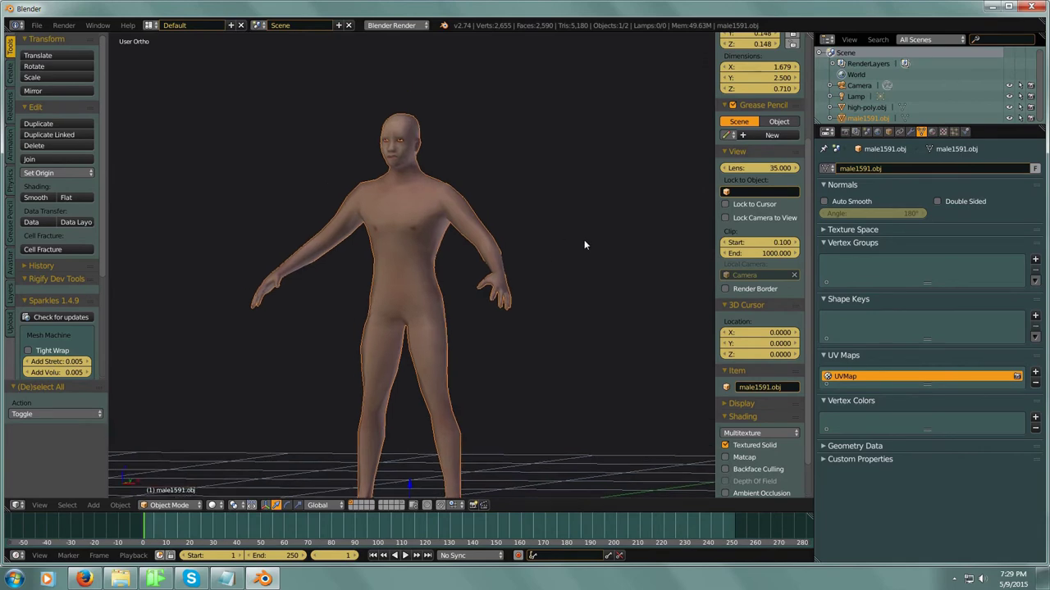
# Step: Examine the male body's face, torso and full figure from several angles
pyautogui.scroll(4, 361, 123)
pyautogui.moveTo(376, 128); pyautogui.dragTo(533, 232, button='middle')
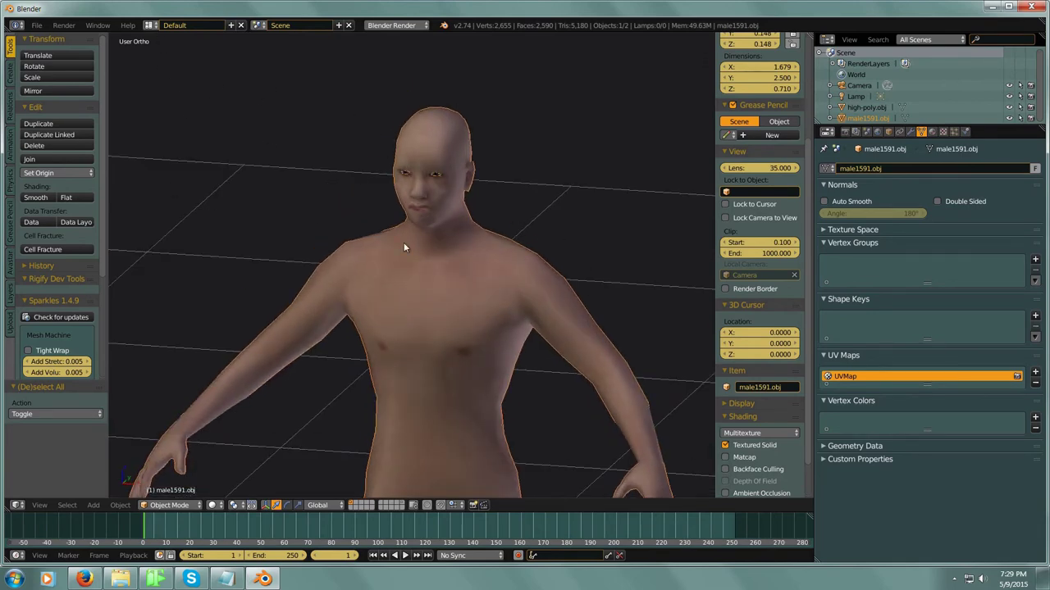
pyautogui.moveTo(404, 244); pyautogui.dragTo(421, 244, button='middle')
pyautogui.moveTo(481, 287); pyautogui.dragTo(442, 156, button='middle')
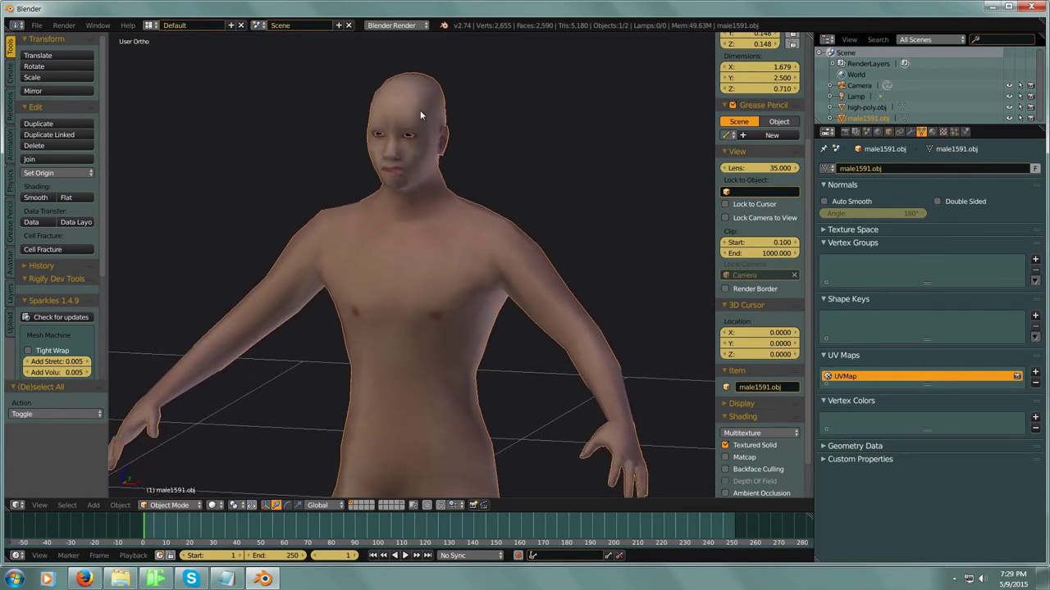
pyautogui.moveTo(371, 316); pyautogui.dragTo(484, 307, button='middle')
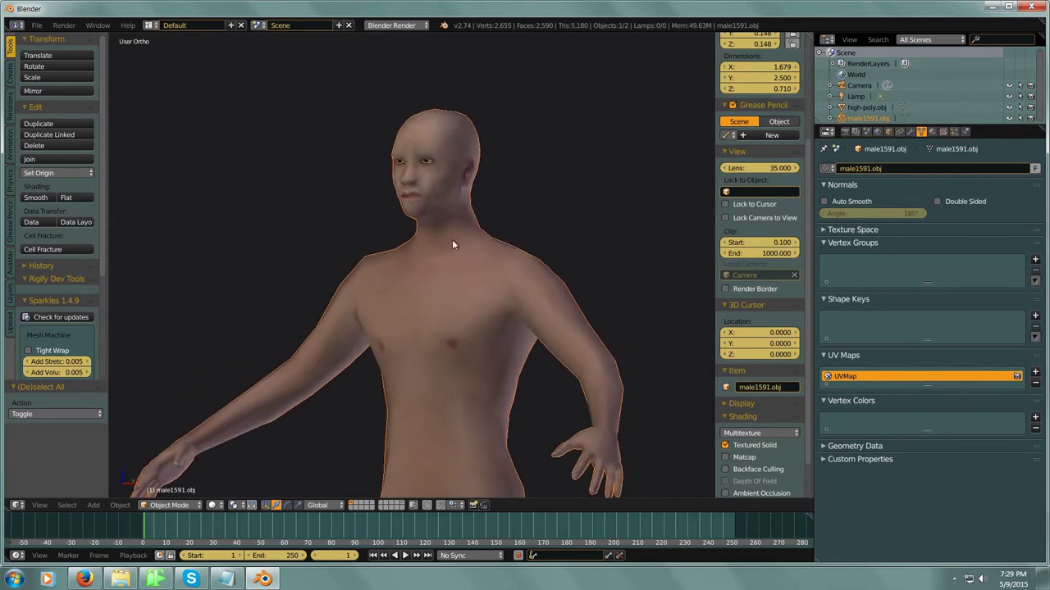
pyautogui.scroll(3, 419, 179)
pyautogui.moveTo(419, 179); pyautogui.dragTo(465, 226, button='middle')
pyautogui.scroll(2, 392, 158)
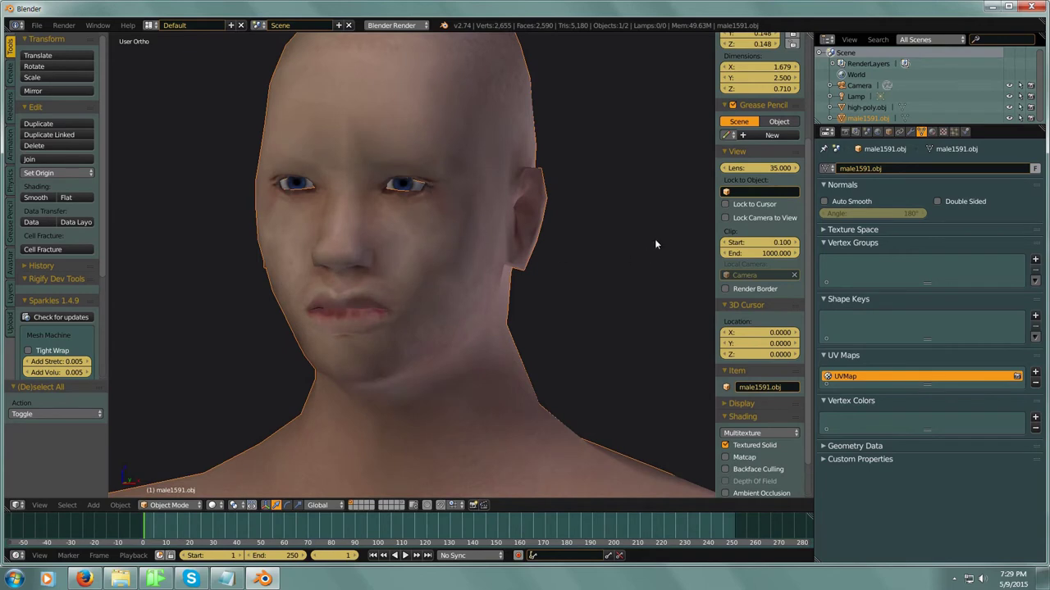
pyautogui.scroll(-7, 438, 276)
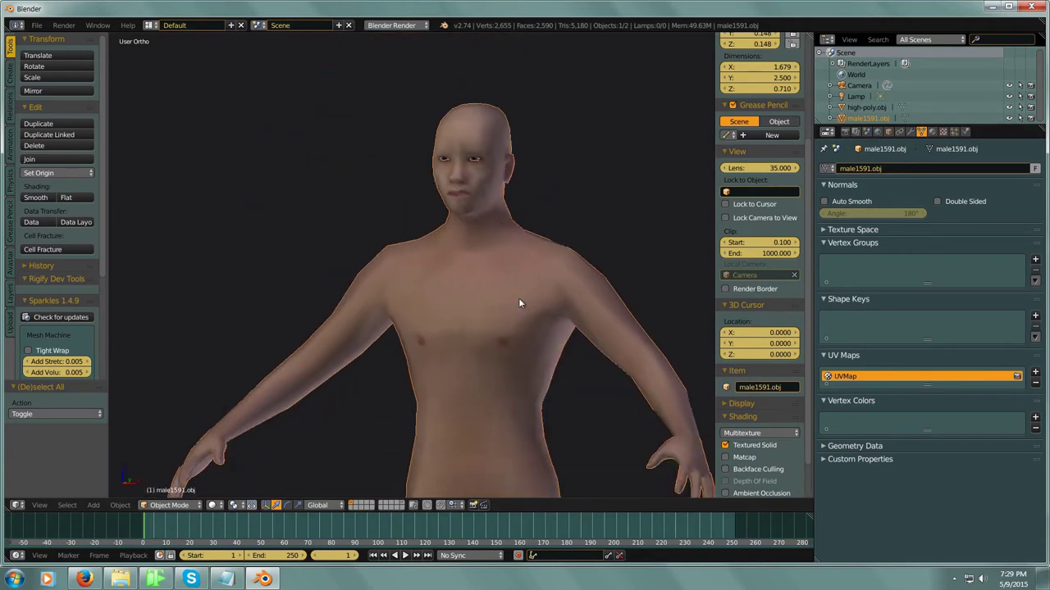
pyautogui.keyDown('shift'); pyautogui.moveTo(543, 336); pyautogui.dragTo(499, 266, button='middle'); pyautogui.keyUp('shift')
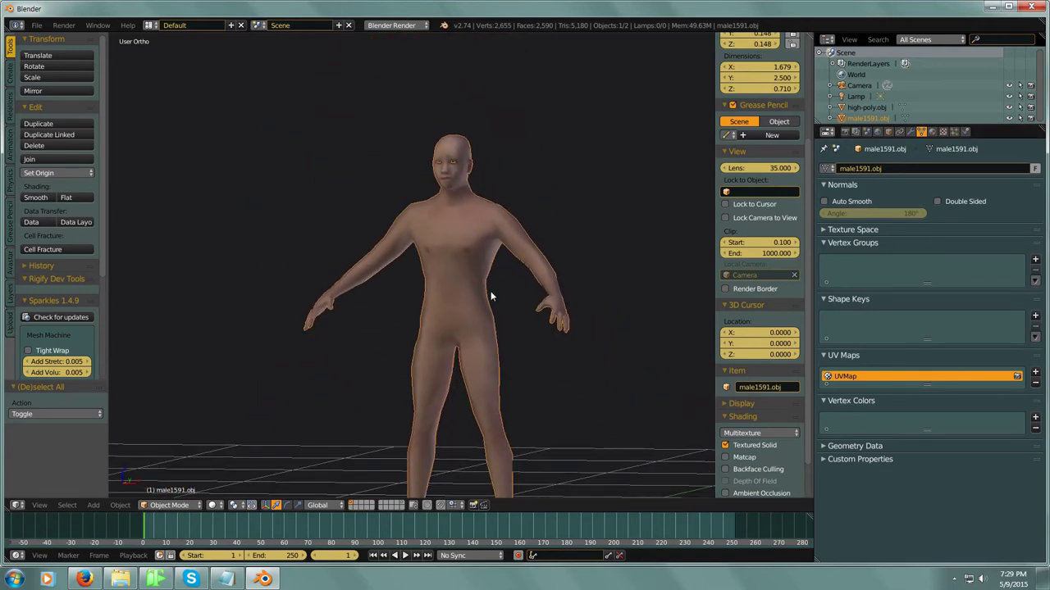
pyautogui.moveTo(429, 414); pyautogui.dragTo(484, 354, button='middle')
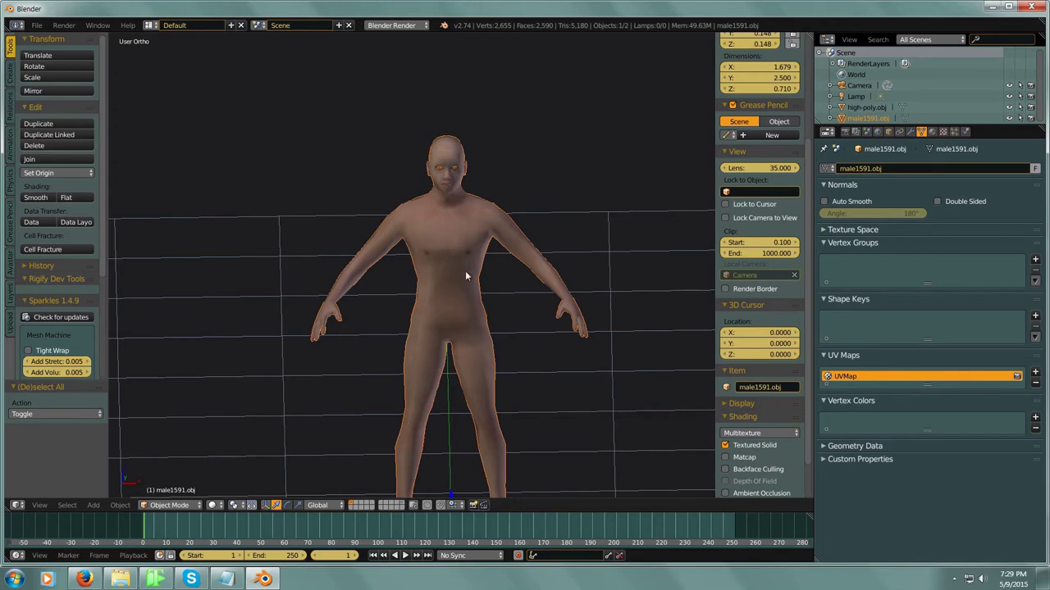
# Step: Add a base shape key and a second shape key named smile to the male mesh
pyautogui.scroll(4, 459, 234)
pyautogui.moveTo(539, 257); pyautogui.dragTo(506, 280, button='middle')
pyautogui.scroll(5, 495, 168)
pyautogui.keyDown('shift'); pyautogui.moveTo(495, 167); pyautogui.dragTo(500, 275, button='middle'); pyautogui.keyUp('shift')
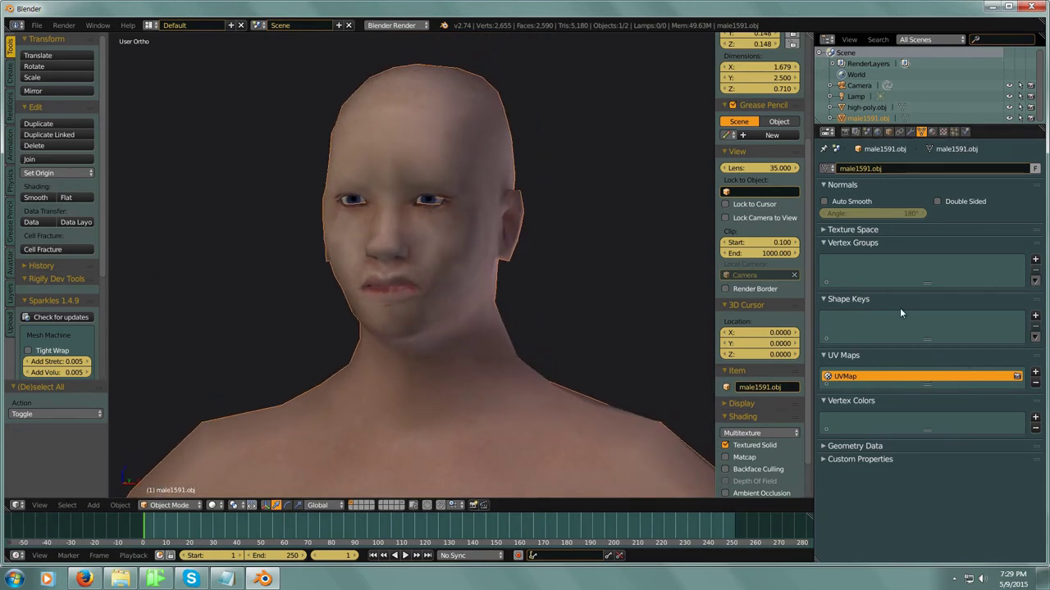
pyautogui.click(1035, 316)
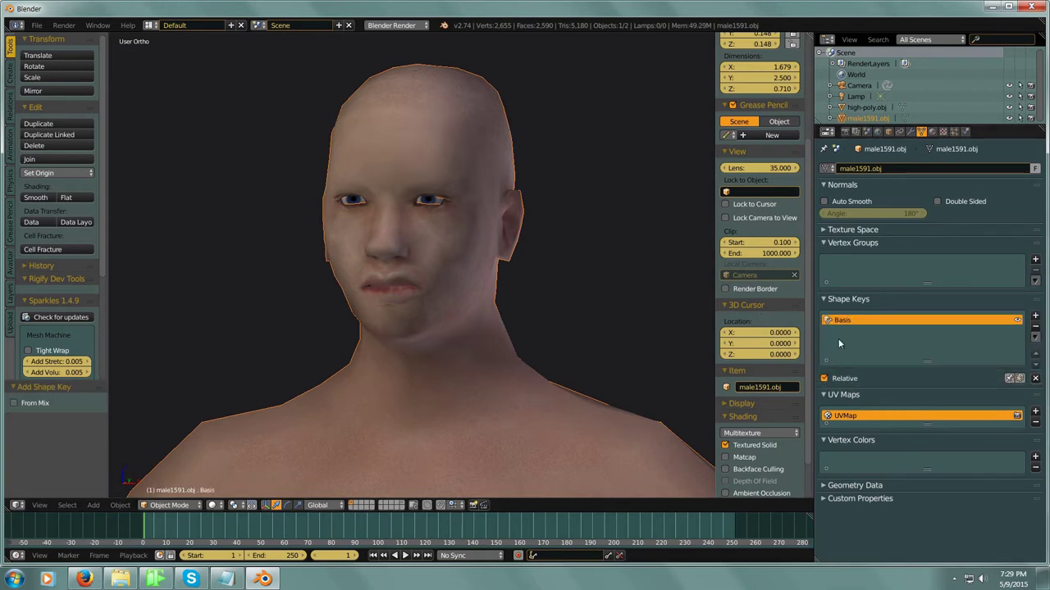
pyautogui.click(1035, 317)
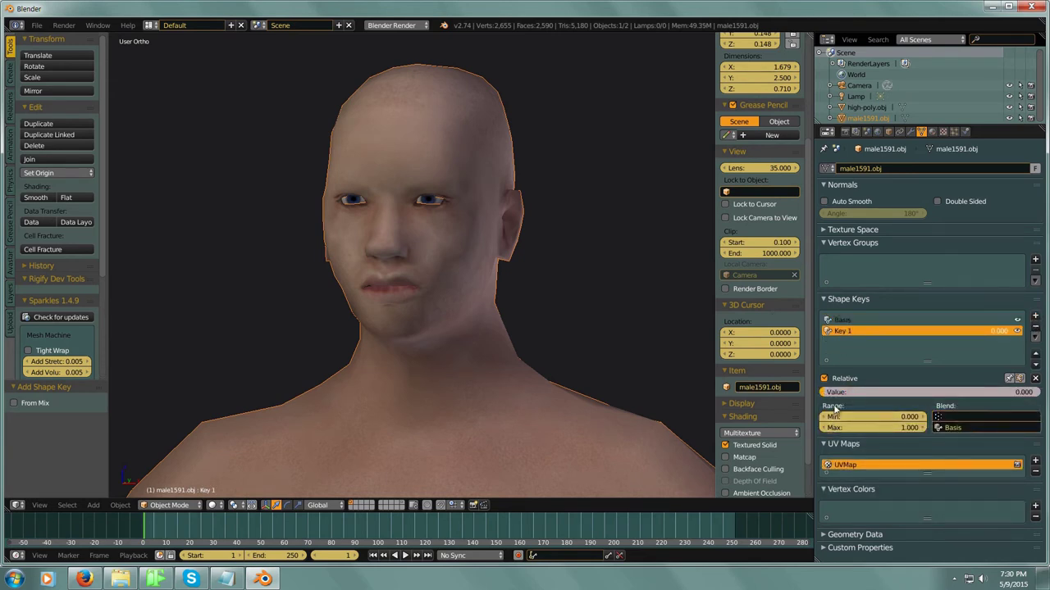
pyautogui.doubleClick(845, 333)
pyautogui.press('BackSpace')
pyautogui.write('smile')
pyautogui.press('Return')
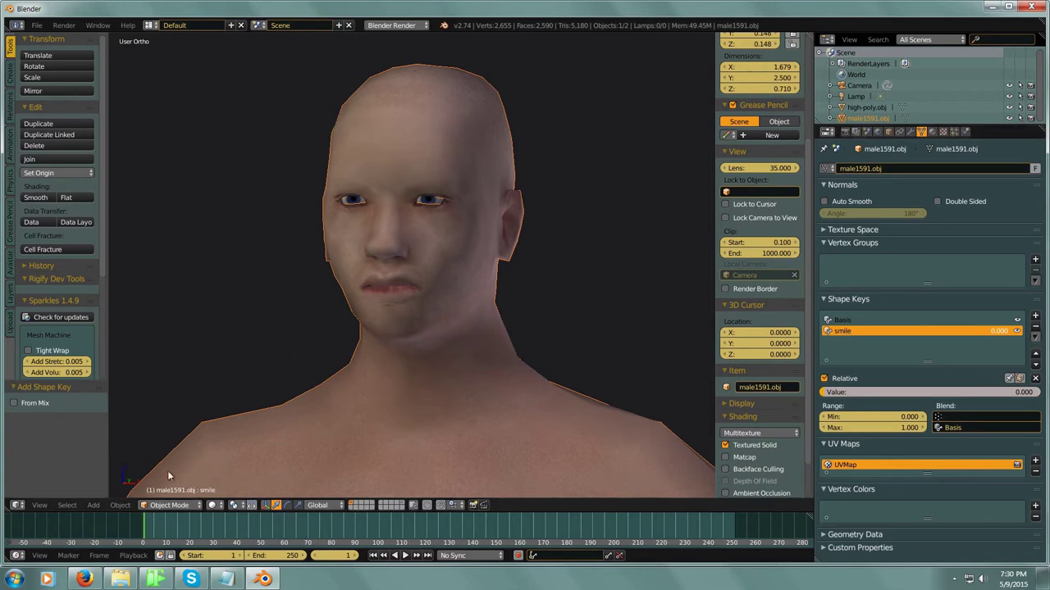
# Step: Enter Edit Mode on the male mesh with the smile key active
pyautogui.click(173, 505)
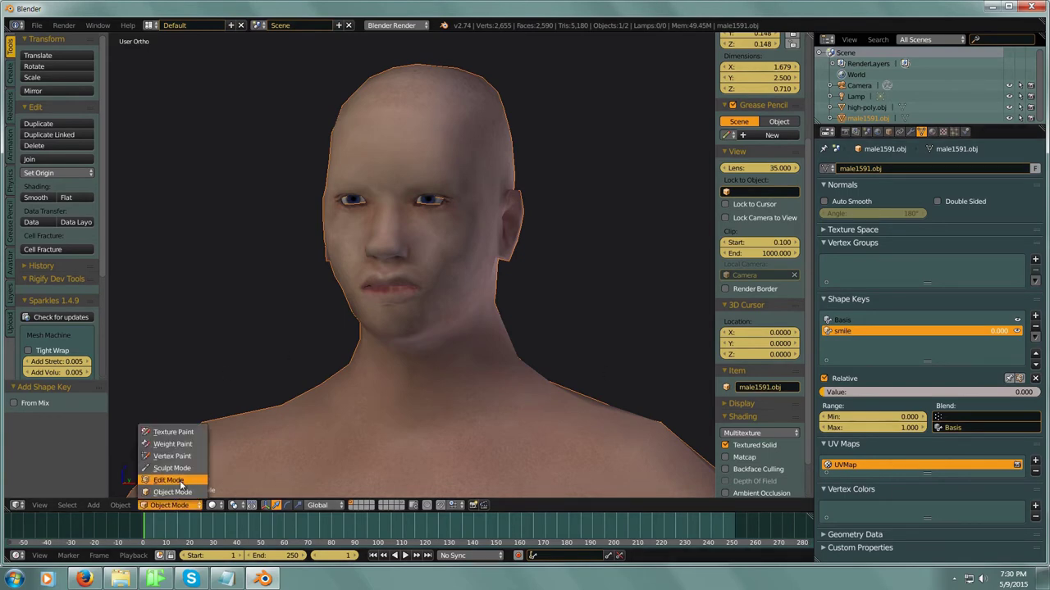
pyautogui.click(180, 481)
pyautogui.scroll(4, 423, 261)
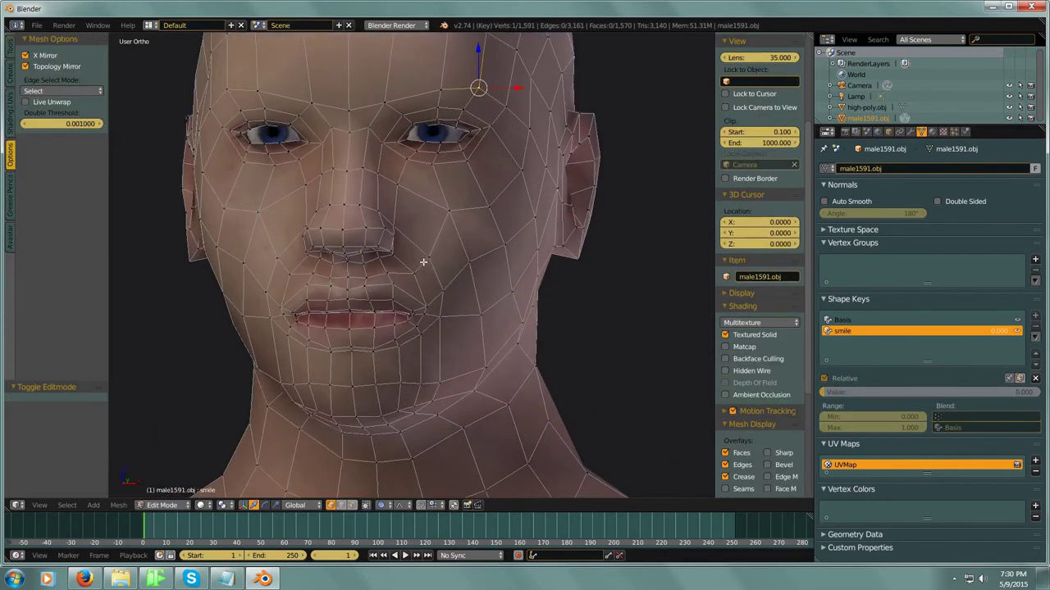
# Step: With proportional editing enabled and an enlarged influence radius, raise the mouth-corner vertex 0.012 along Z
pyautogui.rightClick(424, 314)
pyautogui.moveTo(538, 374); pyautogui.dragTo(492, 429, button='middle')
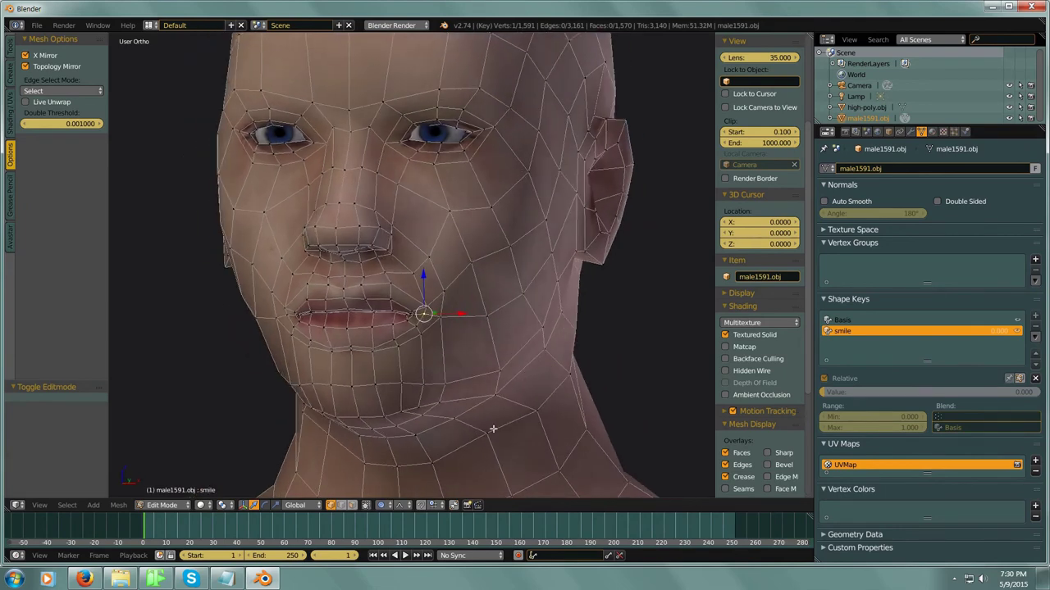
pyautogui.click(383, 506)
pyautogui.click(400, 480)
pyautogui.press('g')
pyautogui.press('z')
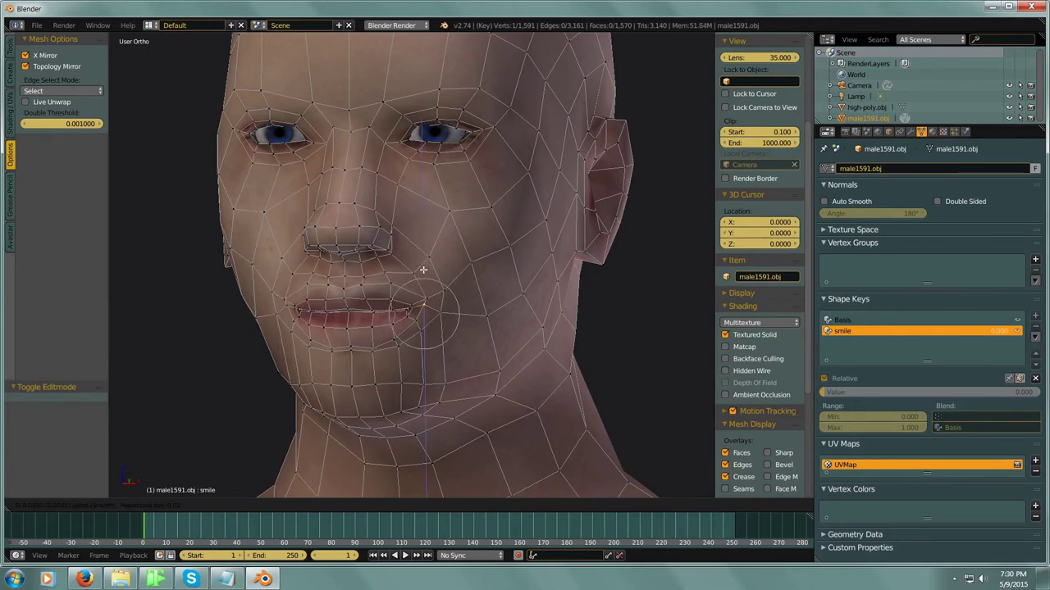
pyautogui.scroll(-4, 423, 269)
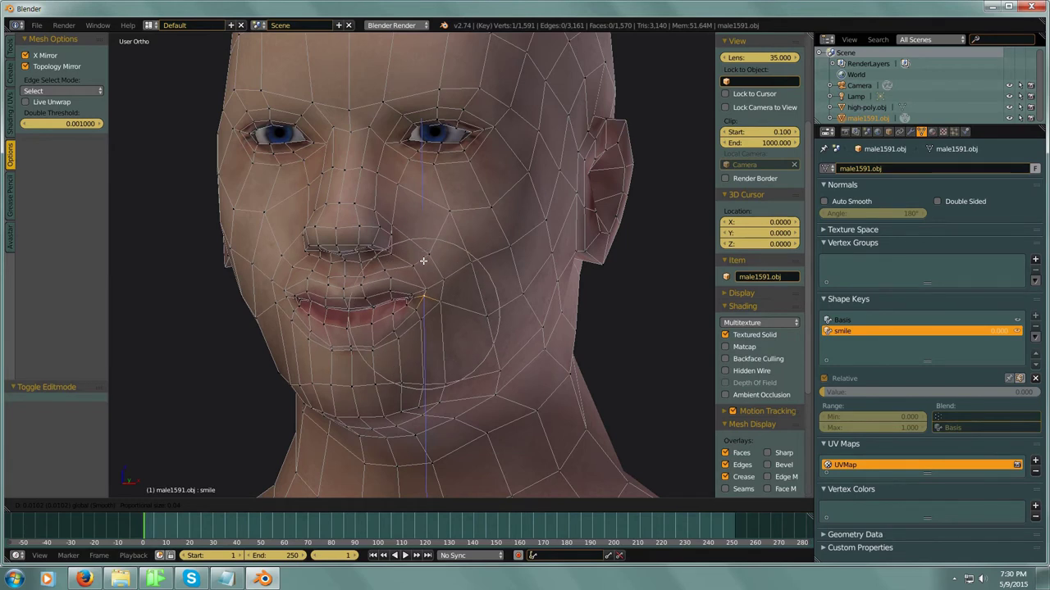
pyautogui.scroll(2, 423, 260)
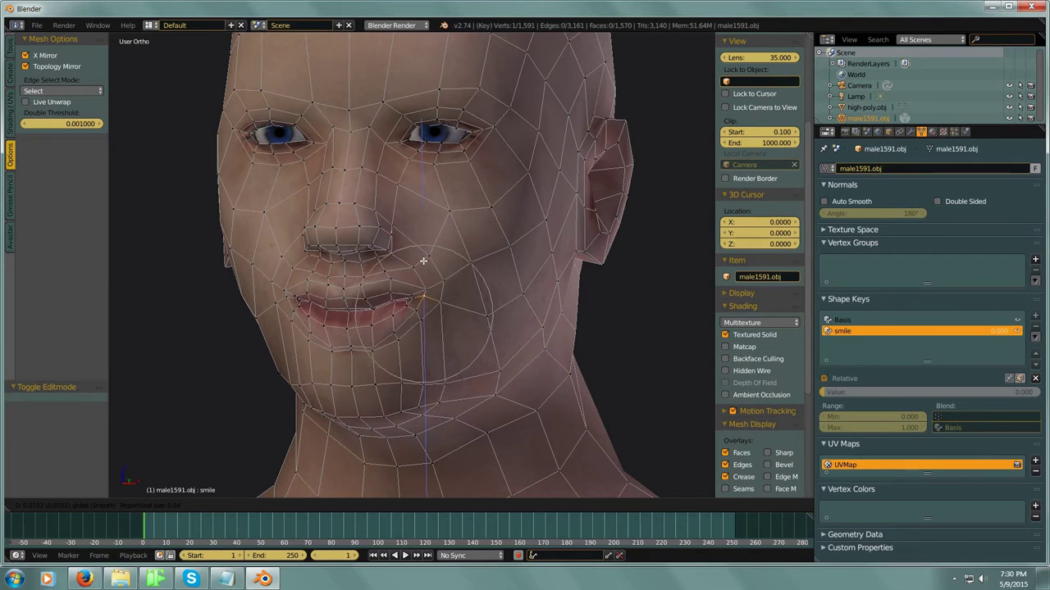
pyautogui.click(423, 255)
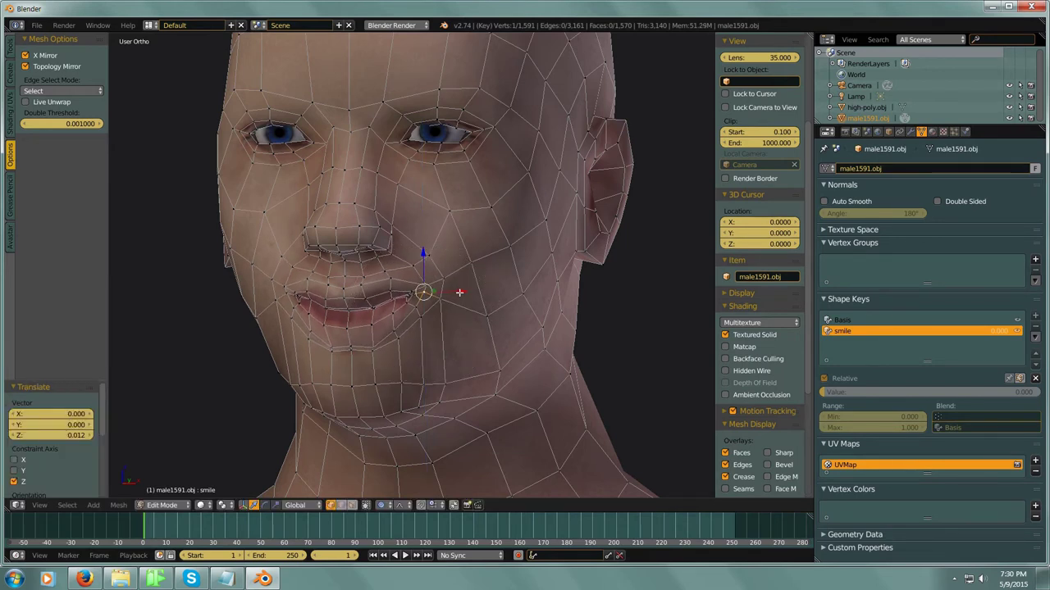
# Step: Move the mouth-corner vertex 0.010 outward along X and 0.005 back along Y
pyautogui.press('g')
pyautogui.press('x')
pyautogui.click(479, 293)
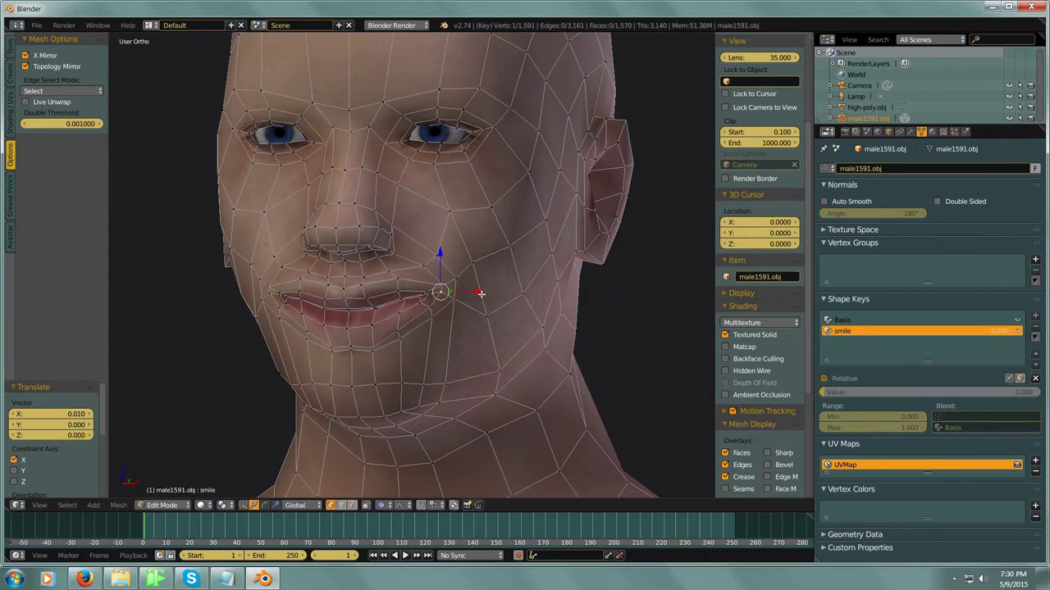
pyautogui.moveTo(480, 293); pyautogui.dragTo(419, 323, button='middle')
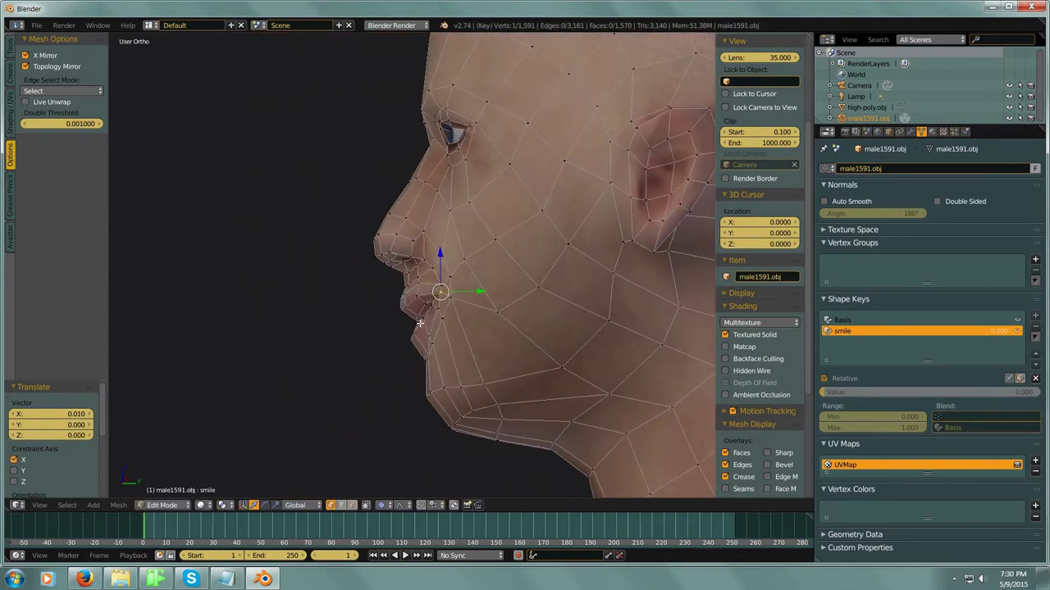
pyautogui.press('g')
pyautogui.press('x')
pyautogui.click(487, 291)
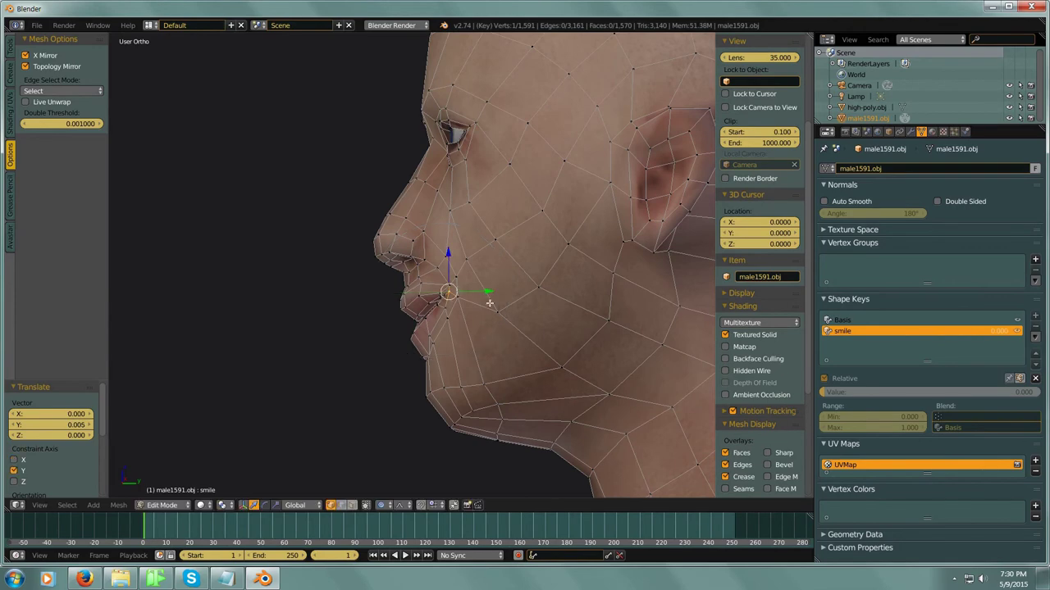
pyautogui.moveTo(487, 291); pyautogui.dragTo(602, 315, button='middle')
pyautogui.moveTo(503, 311)
pyautogui.mouseDown(button='middle')
pyautogui.moveTo(532, 314)
pyautogui.moveTo(519, 318)
pyautogui.mouseUp(button='middle')
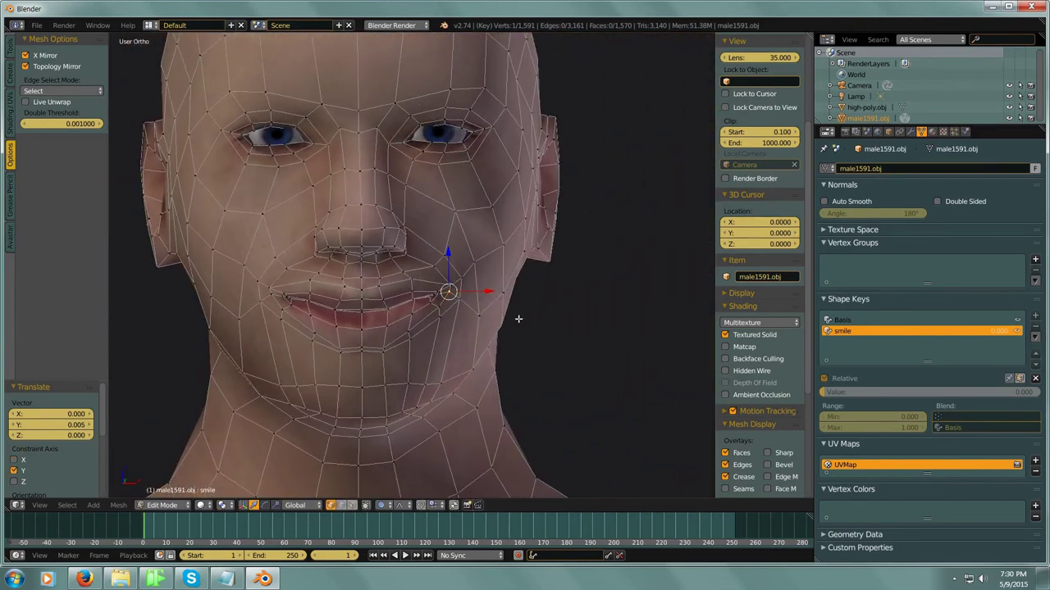
# Step: Raise the cheek vertex just above the mouth corner 0.007 along Z
pyautogui.rightClick(461, 279)
pyautogui.press('g')
pyautogui.press('z')
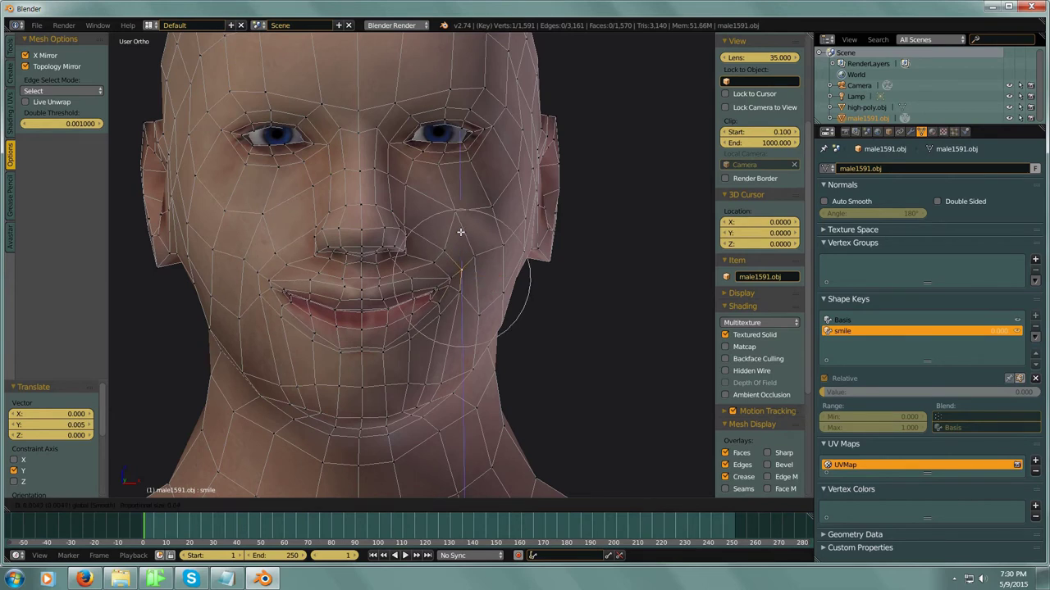
pyautogui.click(460, 228)
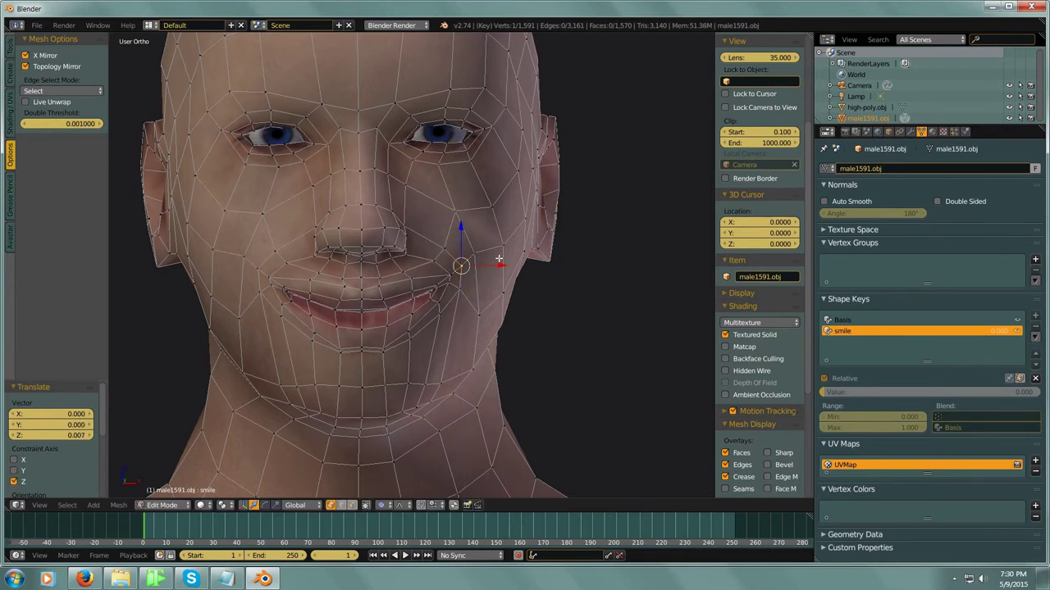
# Step: Move the lower cheek vertex beside the mouth and the neighbouring outer cheek vertex each 0.002 outward along X
pyautogui.rightClick(477, 312)
pyautogui.press('g')
pyautogui.press('x')
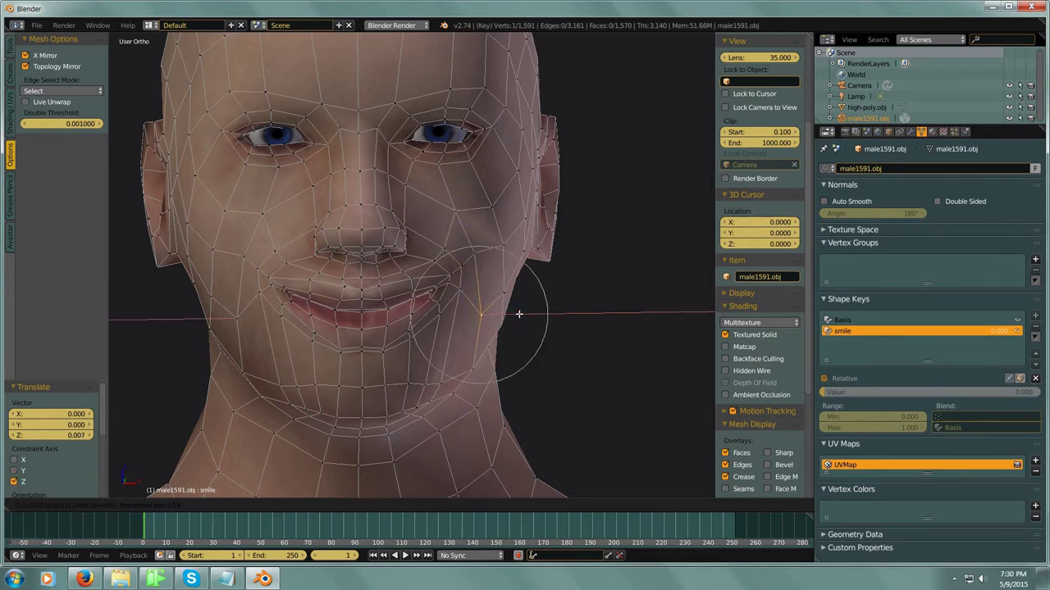
pyautogui.click(516, 313)
pyautogui.rightClick(504, 292)
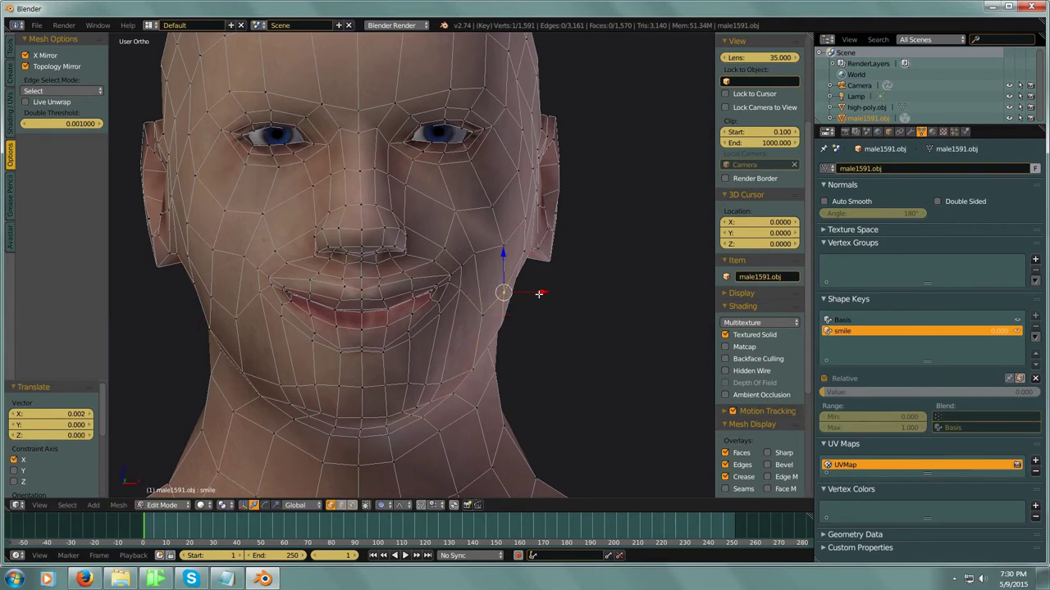
pyautogui.moveTo(539, 293); pyautogui.dragTo(542, 293)
# Step: Move the mid-cheek vertex level with the nostrils 0.004 outward along X
pyautogui.rightClick(474, 255)
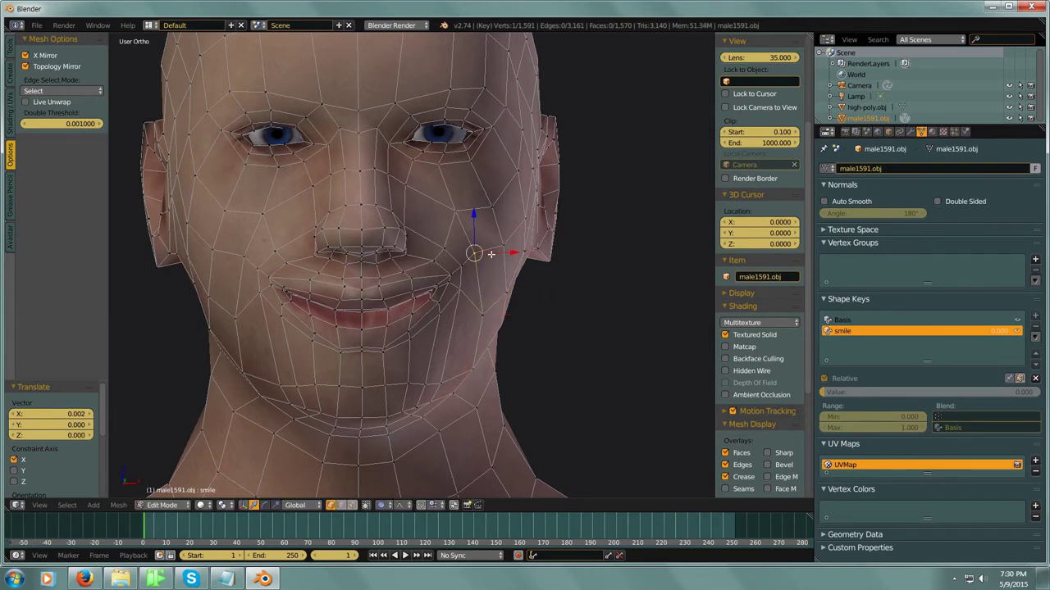
pyautogui.press('g')
pyautogui.press('x')
pyautogui.click(508, 253)
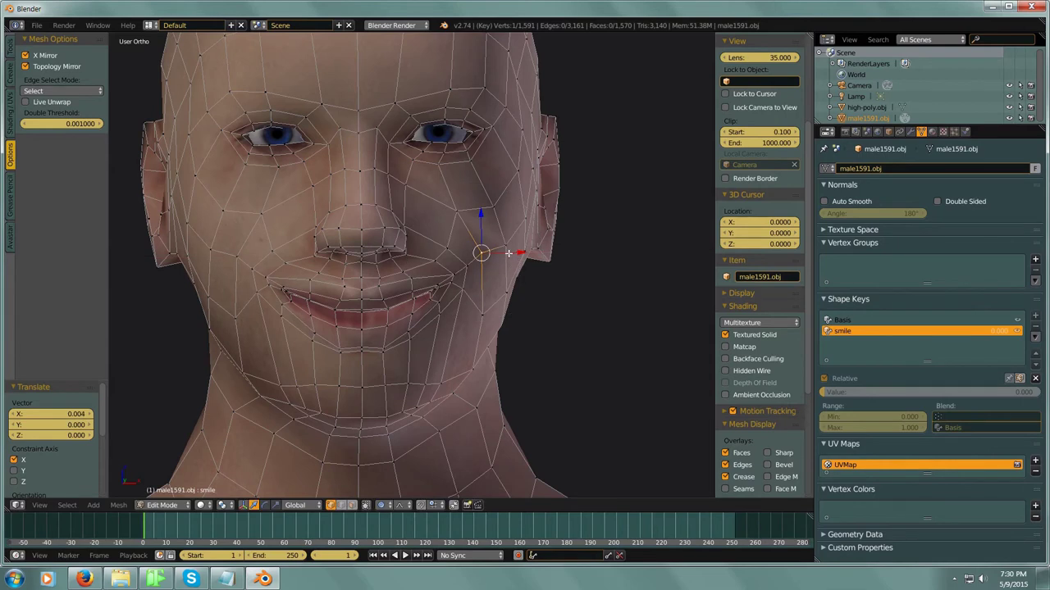
# Step: Raise the upper cheek vertex below the eye 0.003 along Z and the outer cheekbone vertex beside it 0.006
pyautogui.rightClick(505, 245)
pyautogui.rightClick(460, 214)
pyautogui.press('g')
pyautogui.press('z')
pyautogui.click(476, 201)
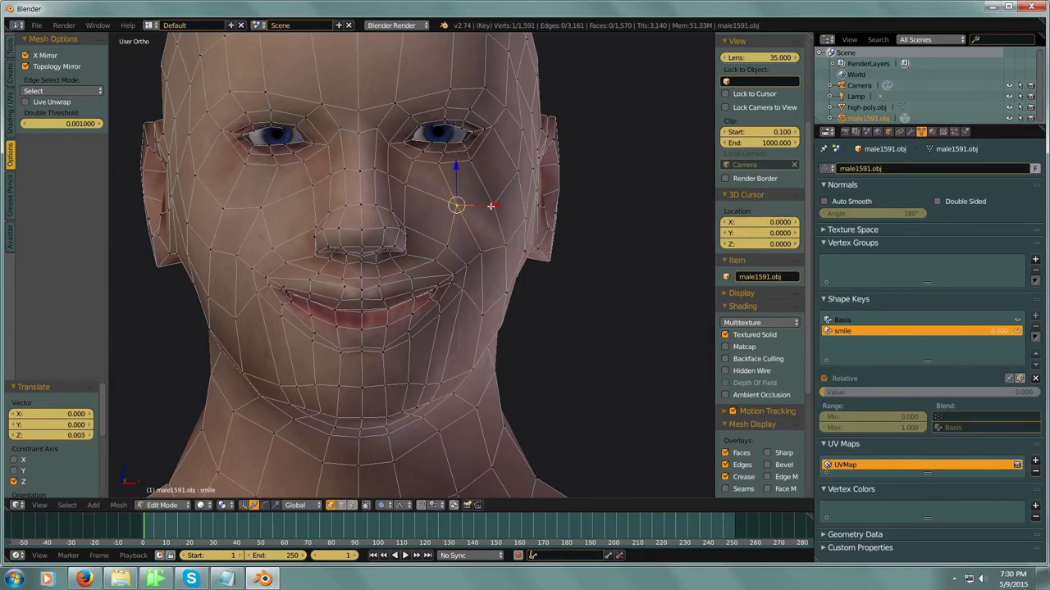
pyautogui.rightClick(490, 206)
pyautogui.press('g')
pyautogui.press('z')
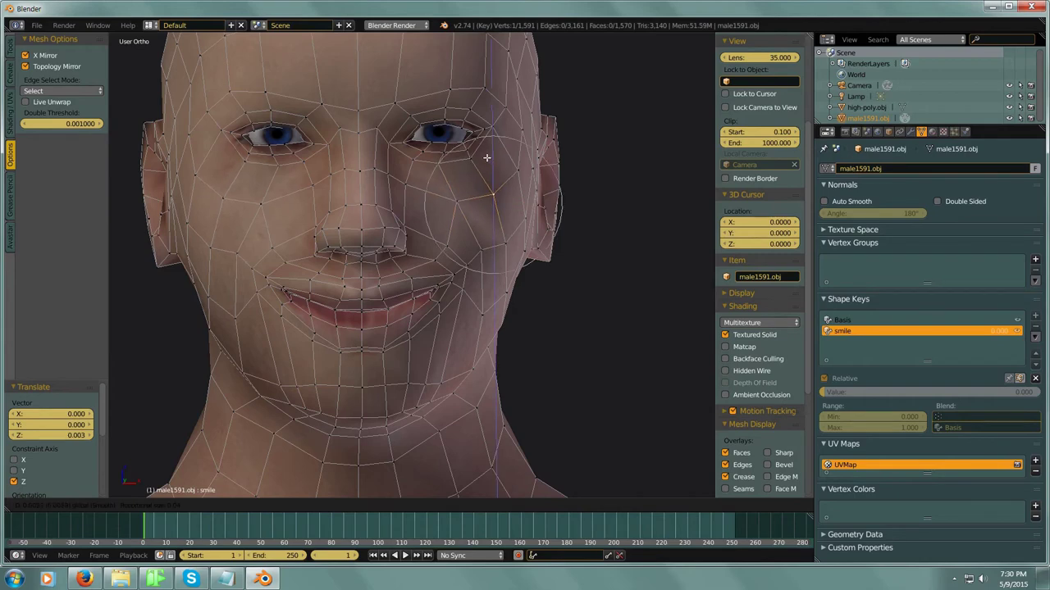
pyautogui.click(488, 159)
pyautogui.moveTo(489, 159); pyautogui.dragTo(477, 200, button='middle')
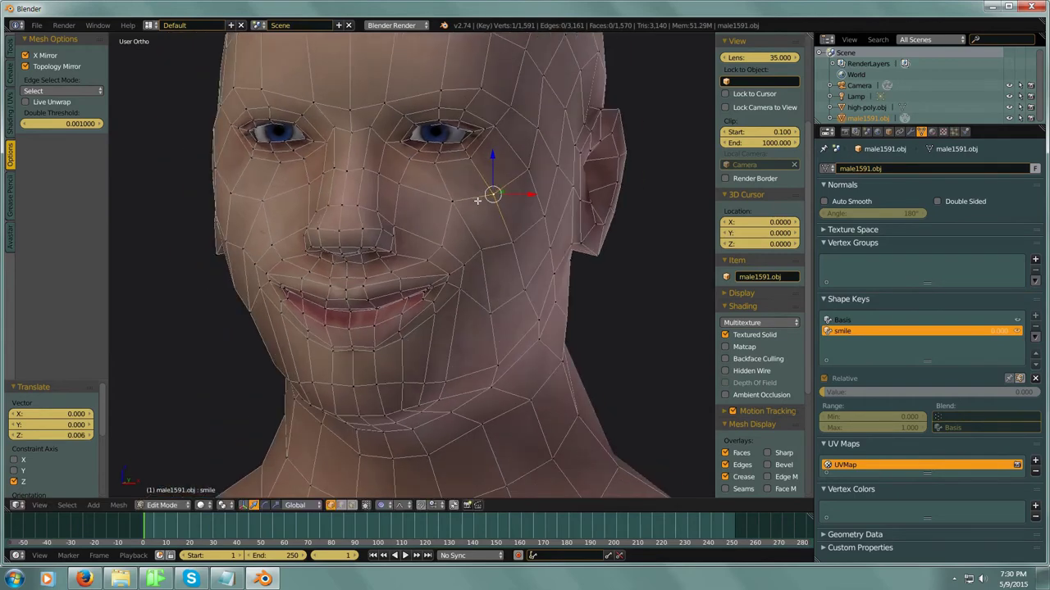
# Step: Raise the vertex above the inner part of the upper eyelid 0.004 along Z, using a smaller proportional editing radius
pyautogui.rightClick(401, 125)
pyautogui.moveTo(400, 125); pyautogui.dragTo(425, 143, button='middle')
pyautogui.scroll(4, 404, 103)
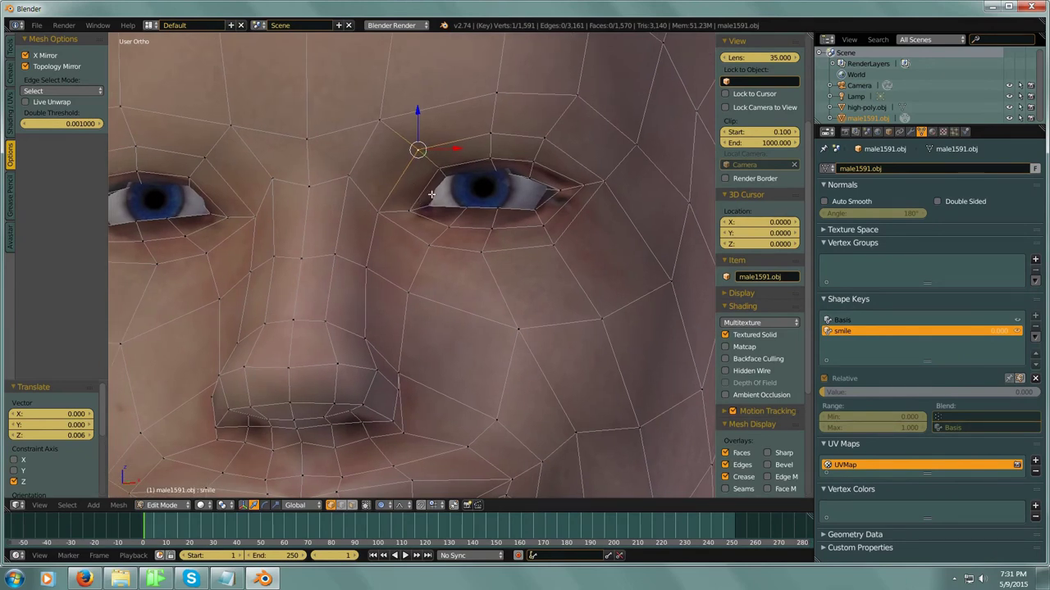
pyautogui.press('g')
pyautogui.press('z')
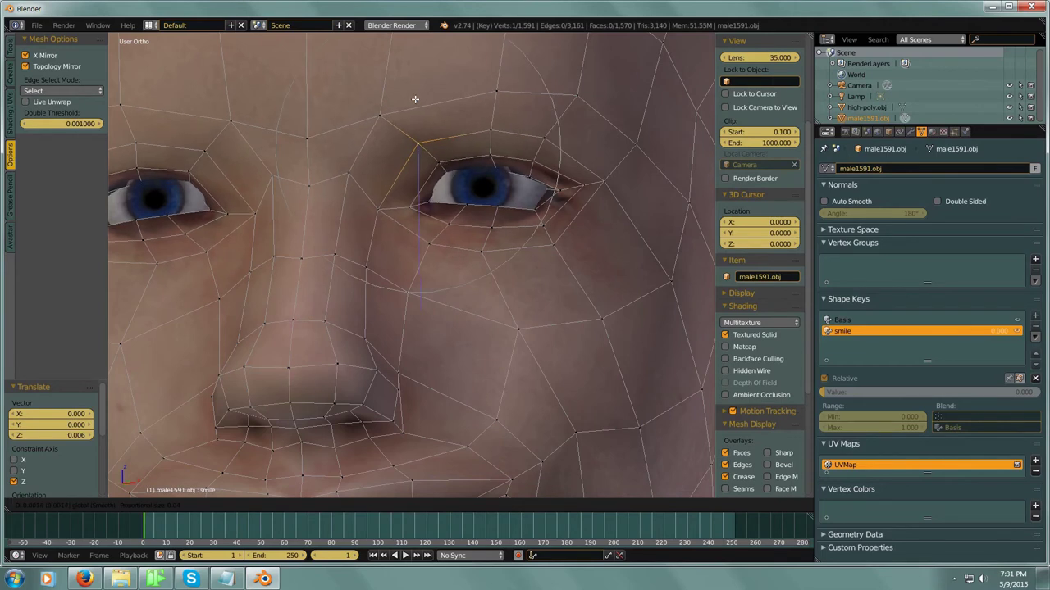
pyautogui.press('o')
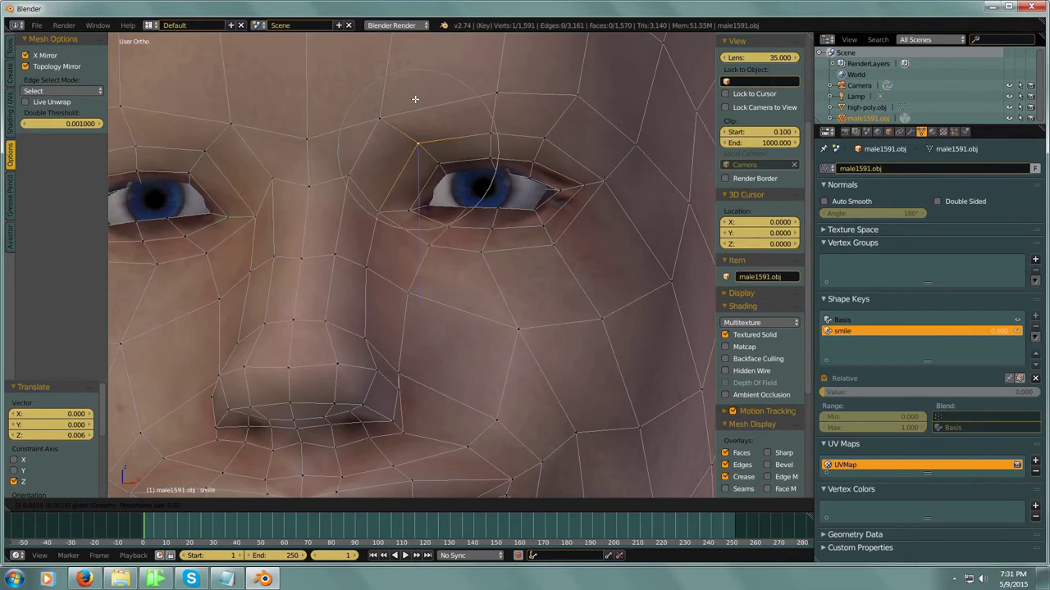
pyautogui.scroll(2, 415, 100)
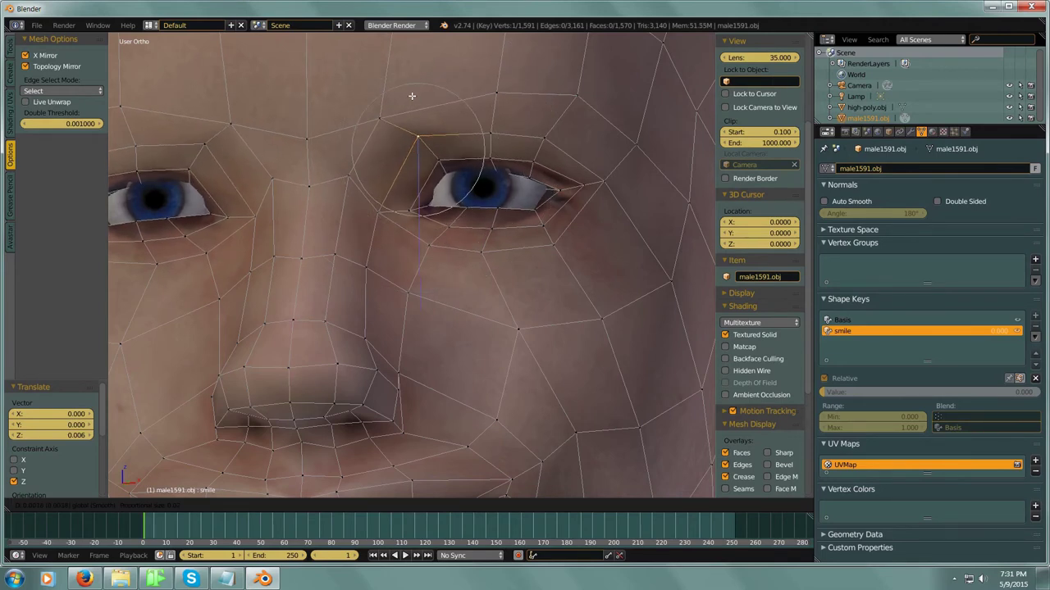
pyautogui.click(411, 96)
# Step: Raise the inner eyebrow vertex and the mid-eyebrow vertex each 0.003 along Z
pyautogui.rightClick(384, 112)
pyautogui.press('g')
pyautogui.press('z')
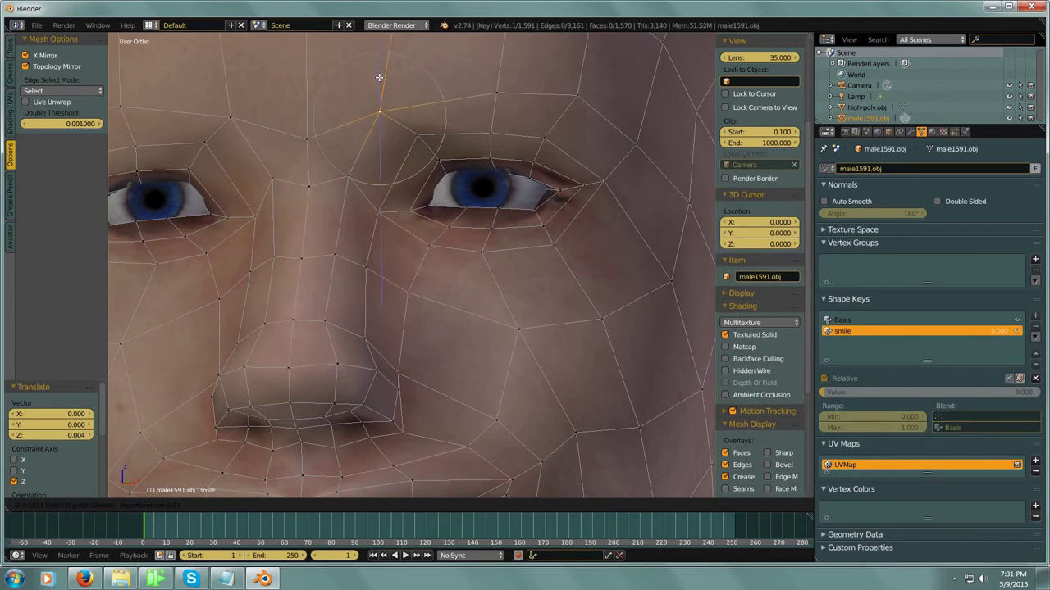
pyautogui.click(491, 109)
pyautogui.rightClick(495, 94)
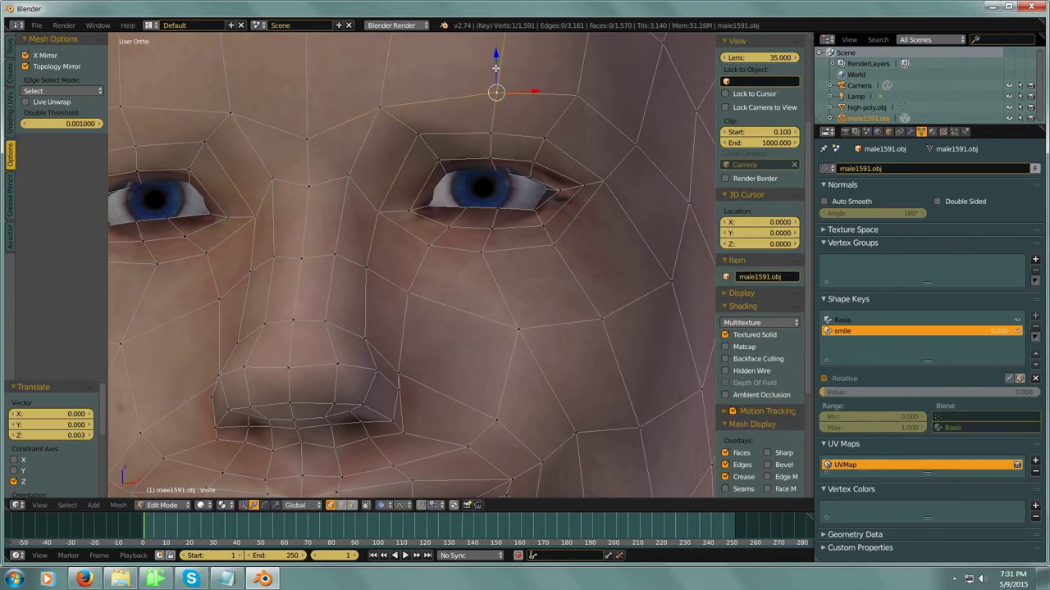
pyautogui.press('g')
pyautogui.press('z')
pyautogui.click(500, 116)
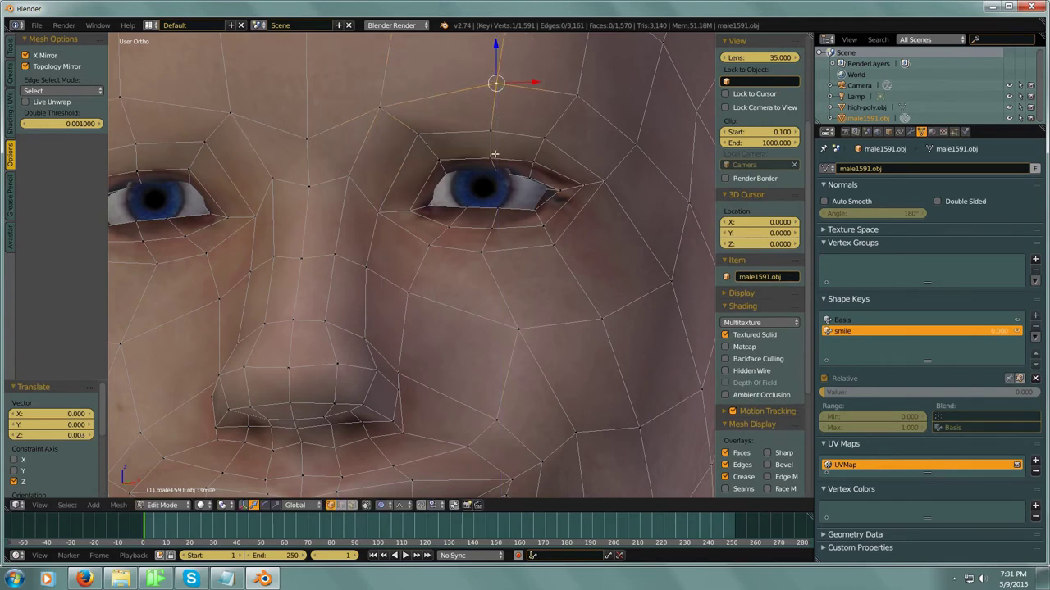
# Step: Raise the vertex above the middle of the upper eyelid 0.001 along Z and its outer neighbour 0.002
pyautogui.rightClick(491, 131)
pyautogui.rightClick(544, 137)
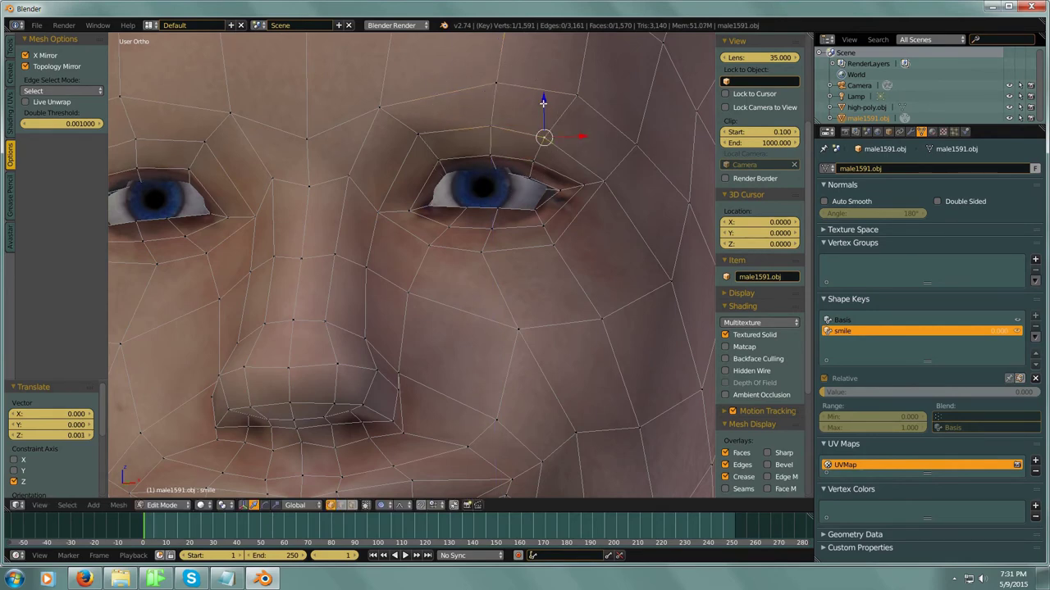
pyautogui.press('g')
pyautogui.press('z')
pyautogui.click(539, 94)
# Step: Raise the centre vertex between the eyebrows 0.002 along Z
pyautogui.moveTo(536, 167); pyautogui.dragTo(521, 234, button='middle')
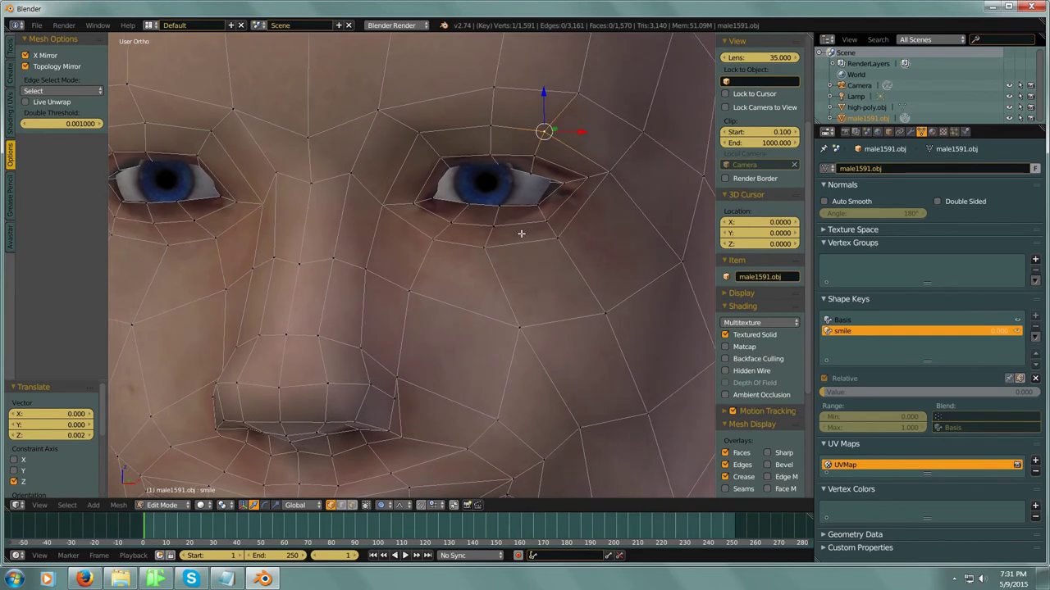
pyautogui.rightClick(306, 137)
pyautogui.moveTo(342, 181); pyautogui.dragTo(311, 164, button='middle')
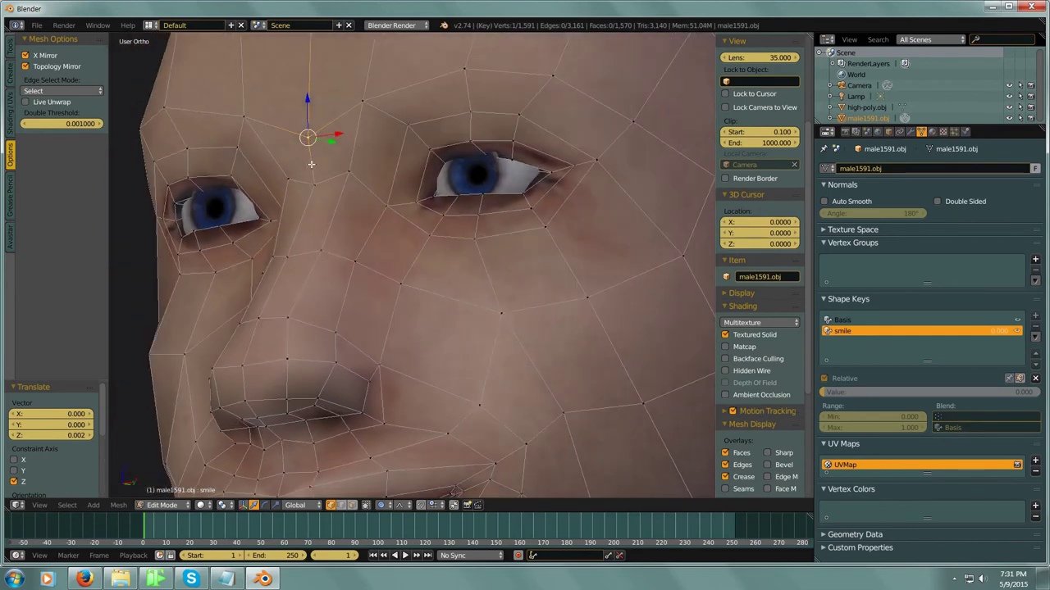
pyautogui.moveTo(311, 109); pyautogui.dragTo(306, 89)
pyautogui.click(307, 88)
pyautogui.moveTo(304, 94); pyautogui.dragTo(455, 294, button='middle')
pyautogui.scroll(-2, 492, 297)
pyautogui.scroll(-4, 494, 293)
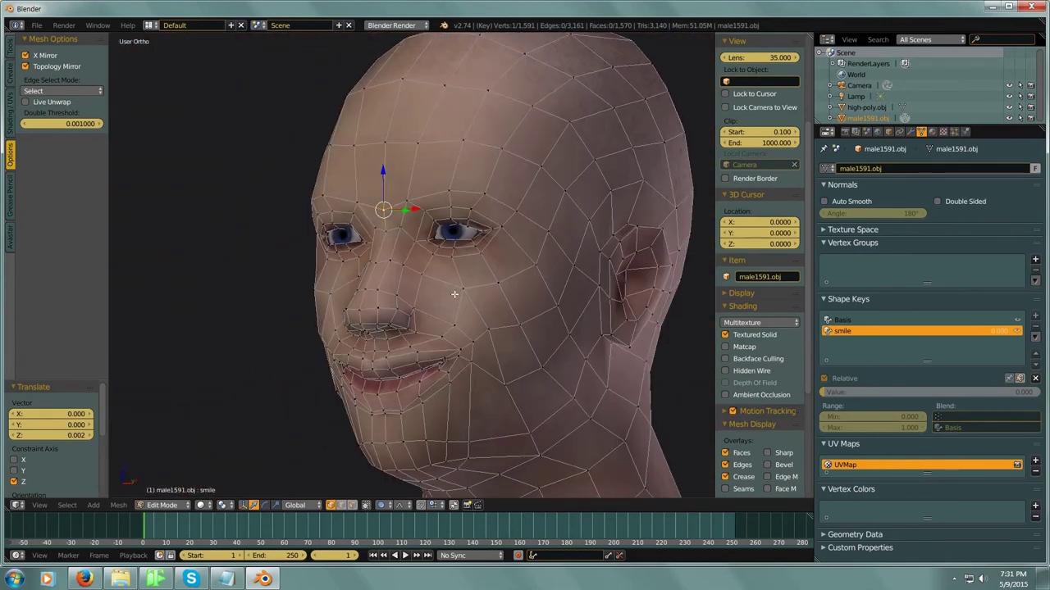
# Step: Return to Object Mode and preview the smile shape key at 1.000, then reset its value to 0.000
pyautogui.click(168, 507)
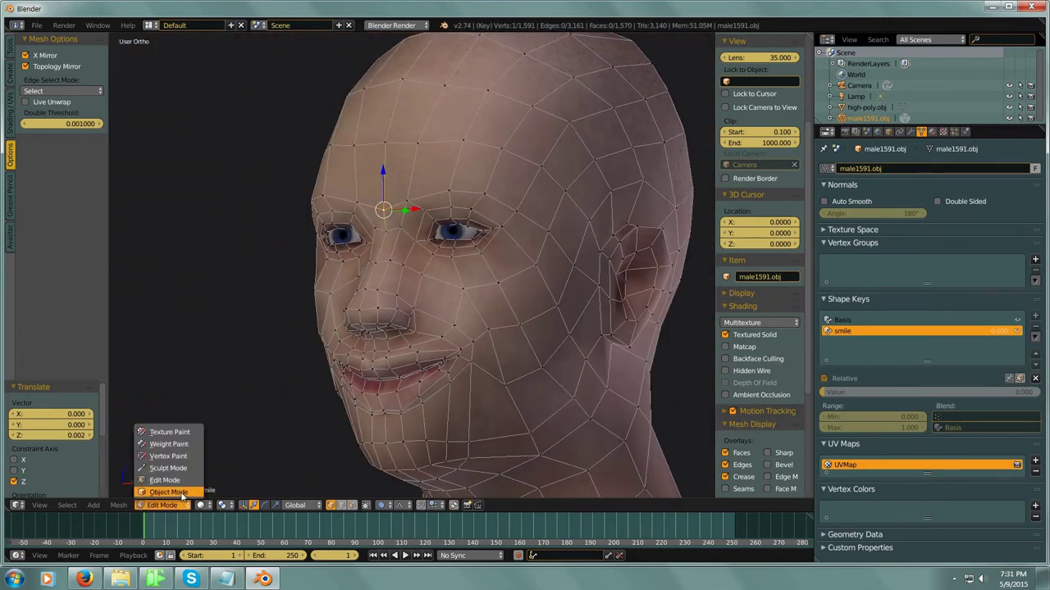
pyautogui.click(169, 494)
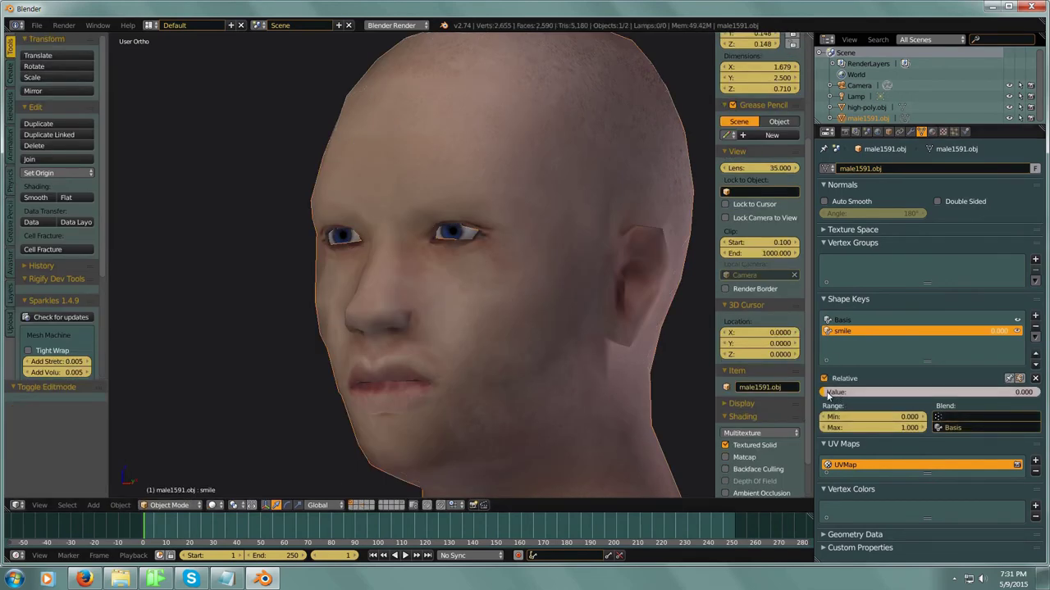
pyautogui.moveTo(832, 392); pyautogui.dragTo(1037, 392)
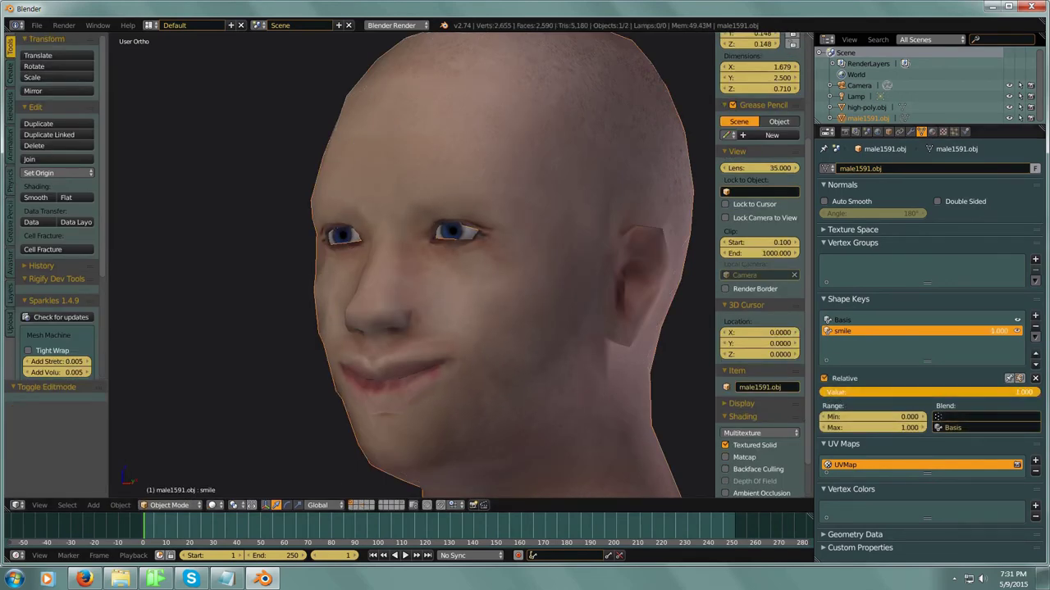
pyautogui.moveTo(555, 363); pyautogui.dragTo(537, 404, button='middle')
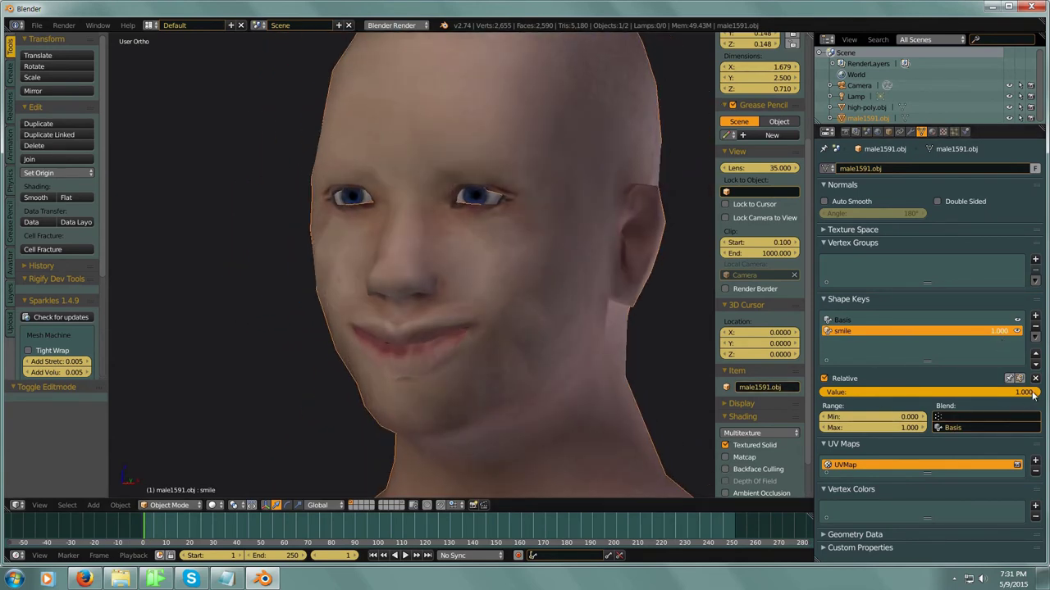
pyautogui.moveTo(1031, 393); pyautogui.dragTo(826, 394)
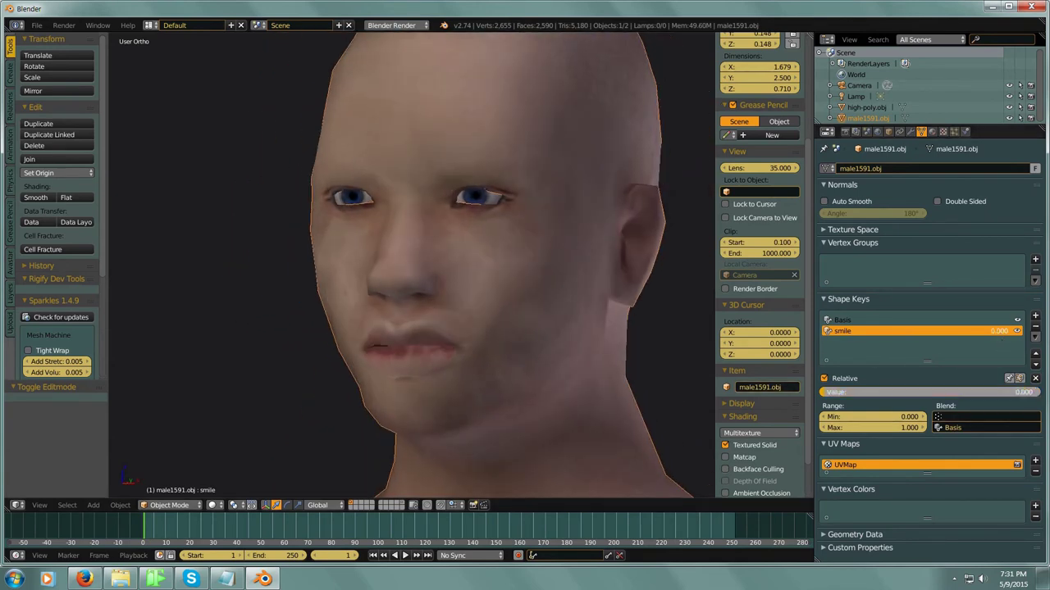
# Step: Add a new shape key named "angry" and enter Edit Mode on it
pyautogui.click(1035, 316)
pyautogui.click(853, 333)
pyautogui.doubleClick(847, 345)
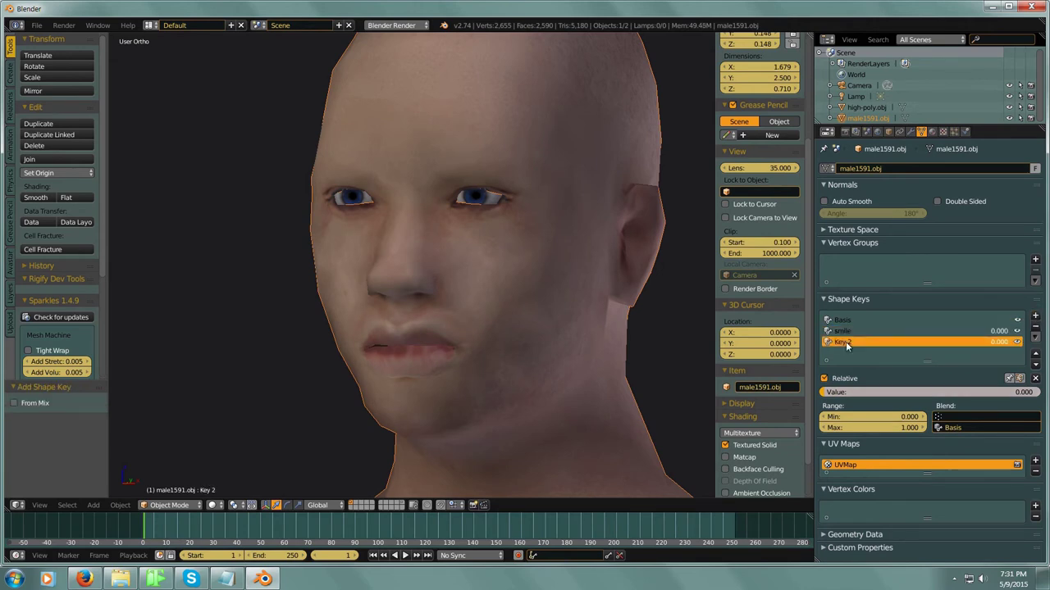
pyautogui.write('angry')
pyautogui.press('Return')
pyautogui.click(190, 506)
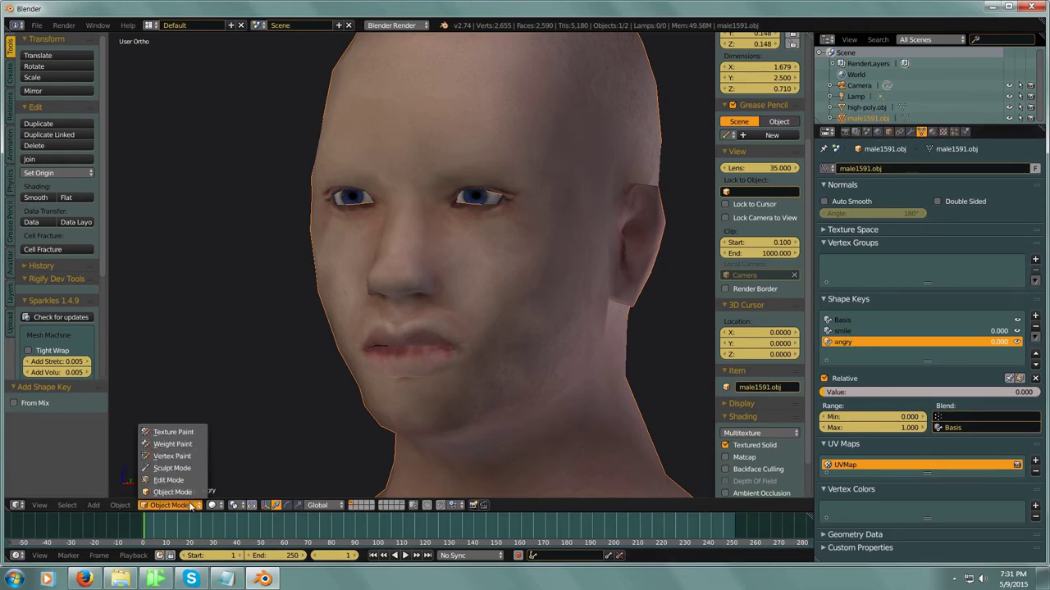
pyautogui.click(168, 480)
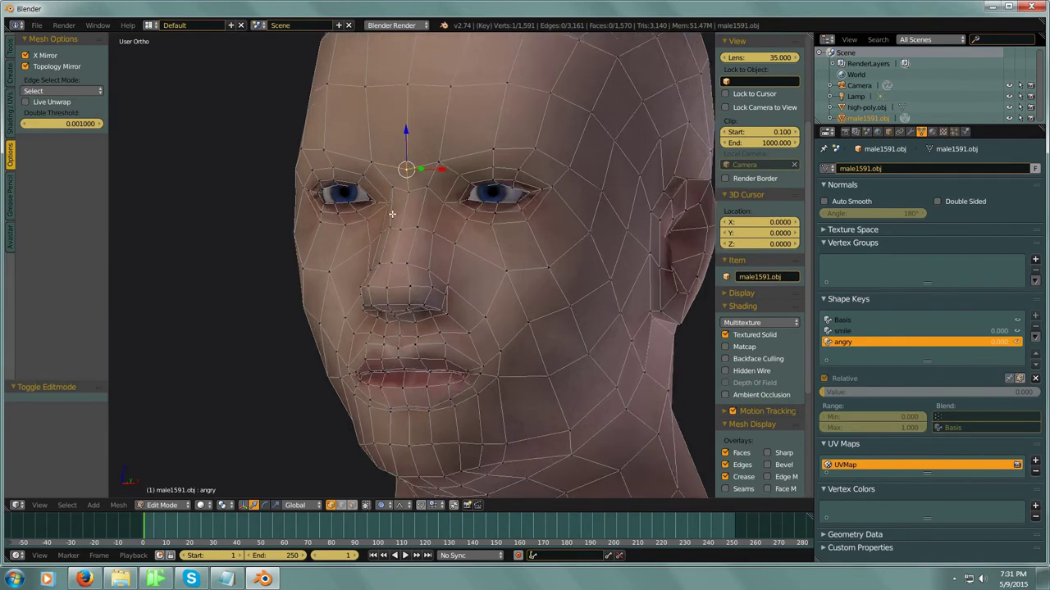
# Step: Lower the vertex above the inner part of the upper eyelid 0.004 along Z and the inner eyebrow vertex 0.002
pyautogui.moveTo(392, 214); pyautogui.dragTo(402, 205, button='middle')
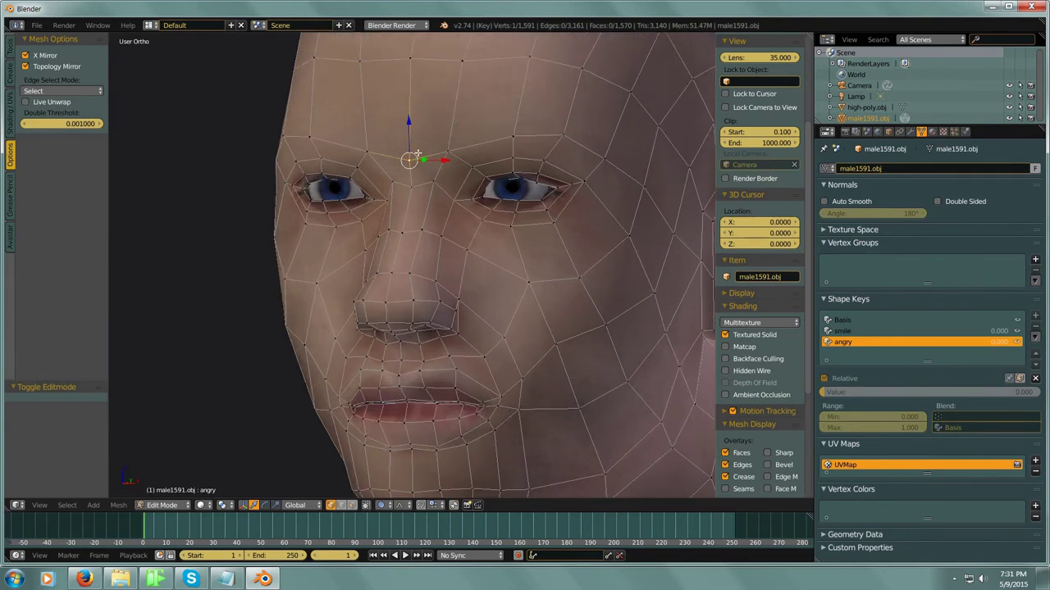
pyautogui.click(442, 99)
pyautogui.moveTo(448, 112); pyautogui.dragTo(470, 139)
pyautogui.rightClick(473, 171)
pyautogui.moveTo(470, 140); pyautogui.dragTo(498, 177, button='middle')
pyautogui.scroll(3, 498, 177)
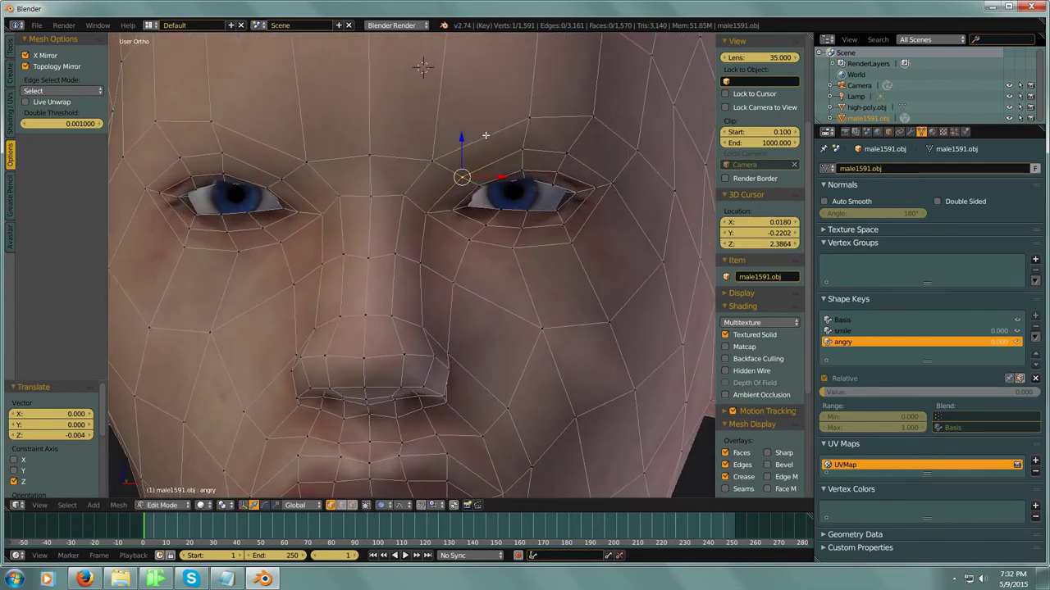
pyautogui.rightClick(423, 168)
pyautogui.press('g')
pyautogui.press('z')
pyautogui.click(431, 127)
# Step: Lower the centre vertex between the eyebrows 0.007 along Z
pyautogui.rightClick(368, 150)
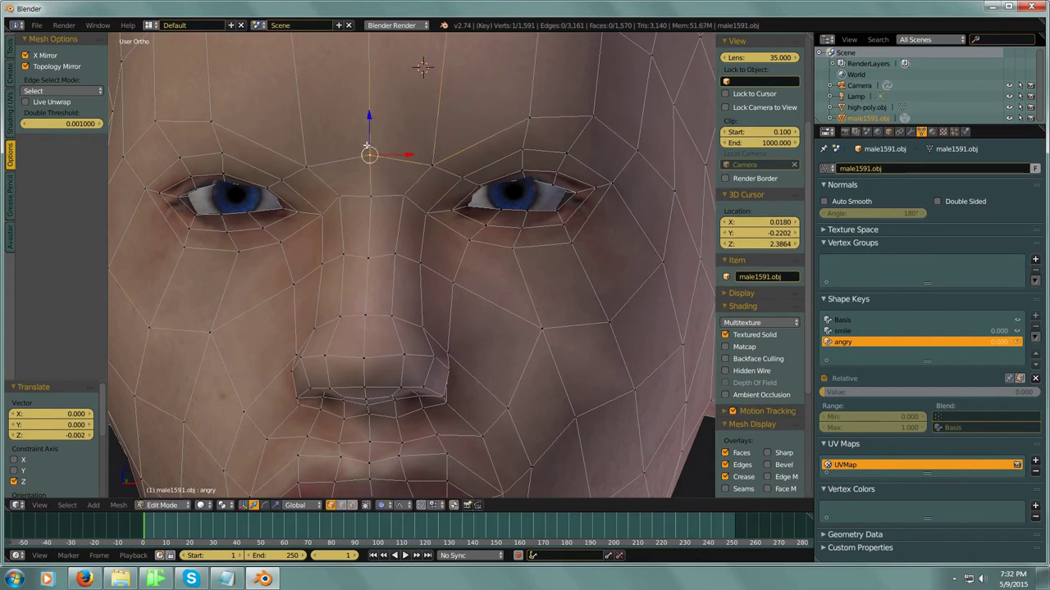
pyautogui.press('g')
pyautogui.press('z')
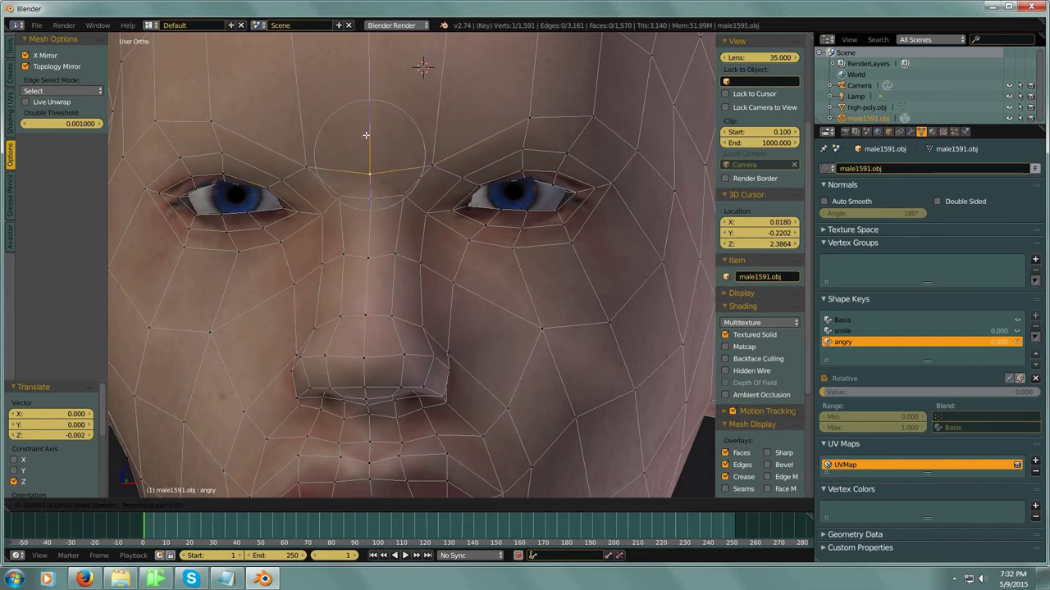
pyautogui.click(366, 137)
# Step: Lower the mid-eyebrow vertex 0.005 along Z and the outer eyebrow vertex 0.003
pyautogui.rightClick(531, 111)
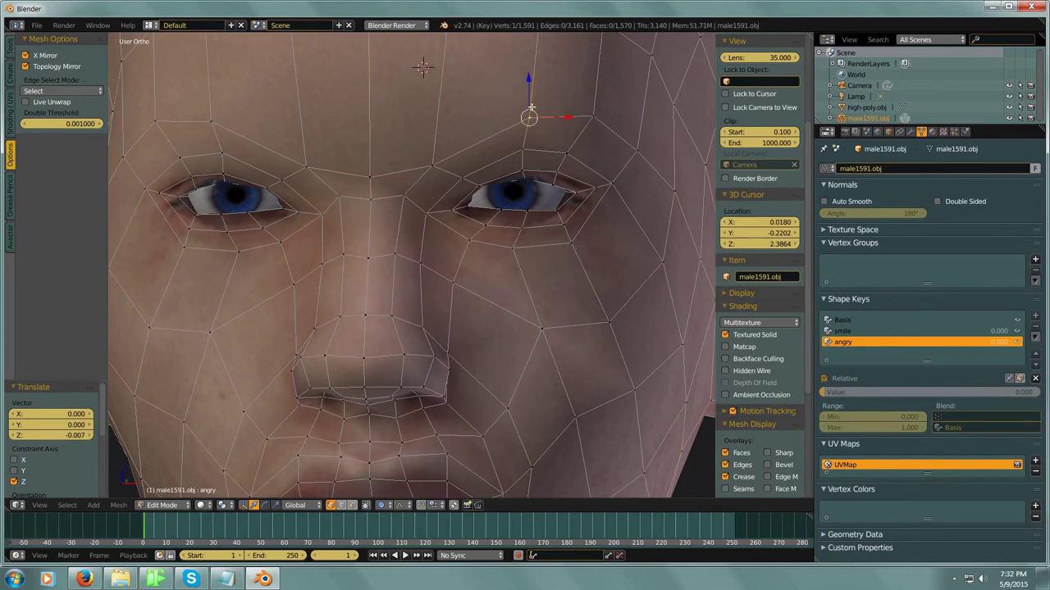
pyautogui.press('g')
pyautogui.press('z')
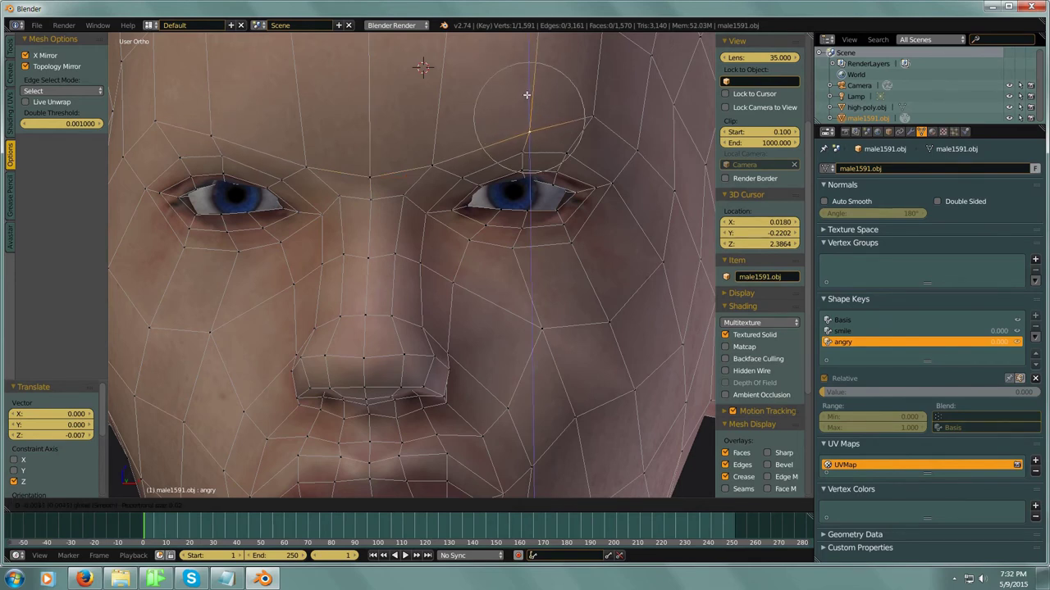
pyautogui.click(555, 121)
pyautogui.rightClick(594, 120)
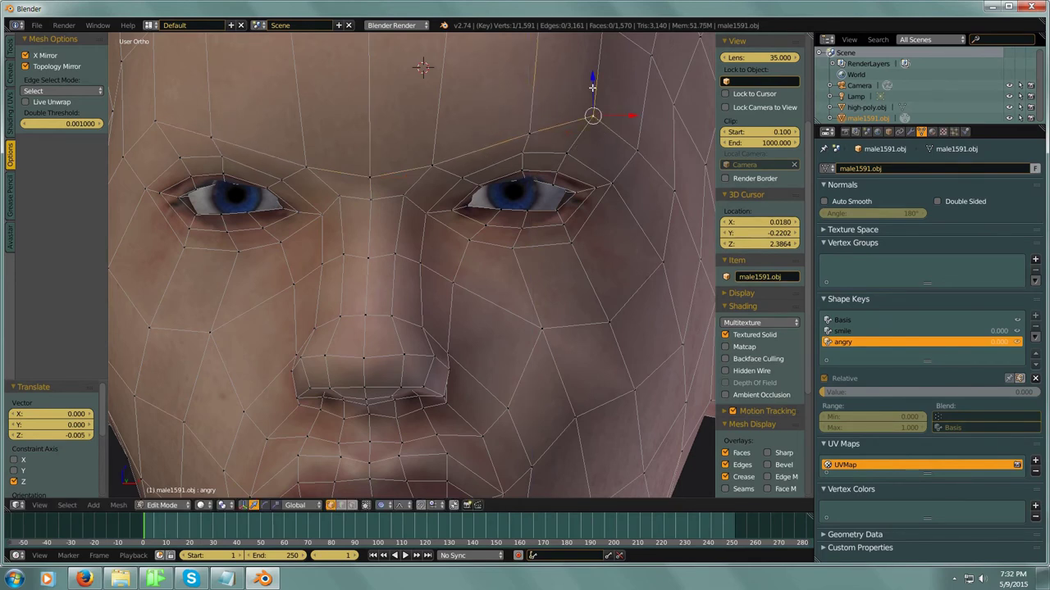
pyautogui.press('g')
pyautogui.press('z')
pyautogui.click(560, 161)
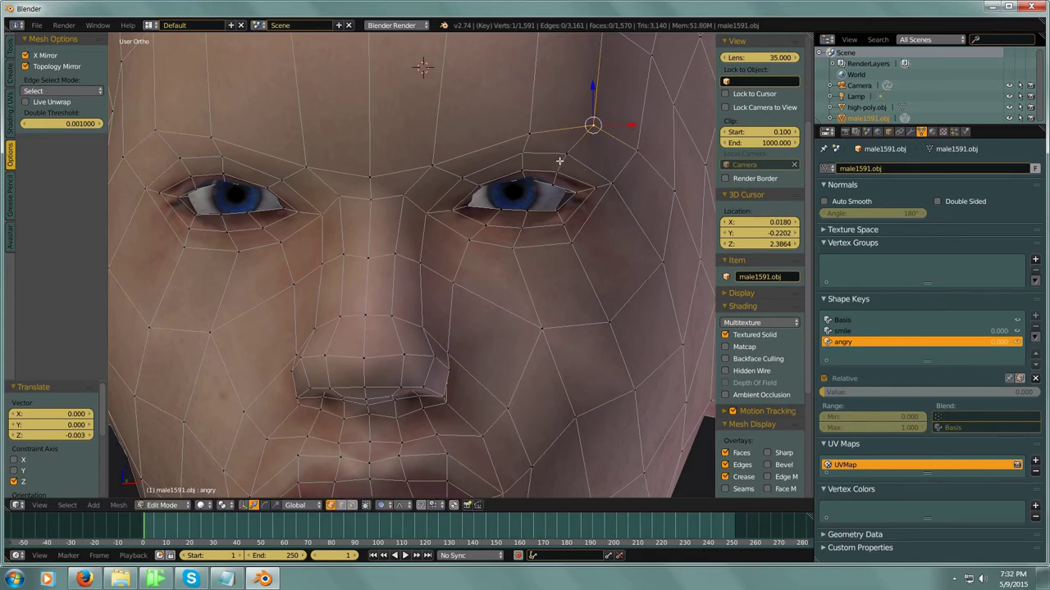
# Step: Lower the forehead vertex above the inner eyebrow 0.008 along Z and the centre forehead vertex 0.009
pyautogui.scroll(-5, 565, 182)
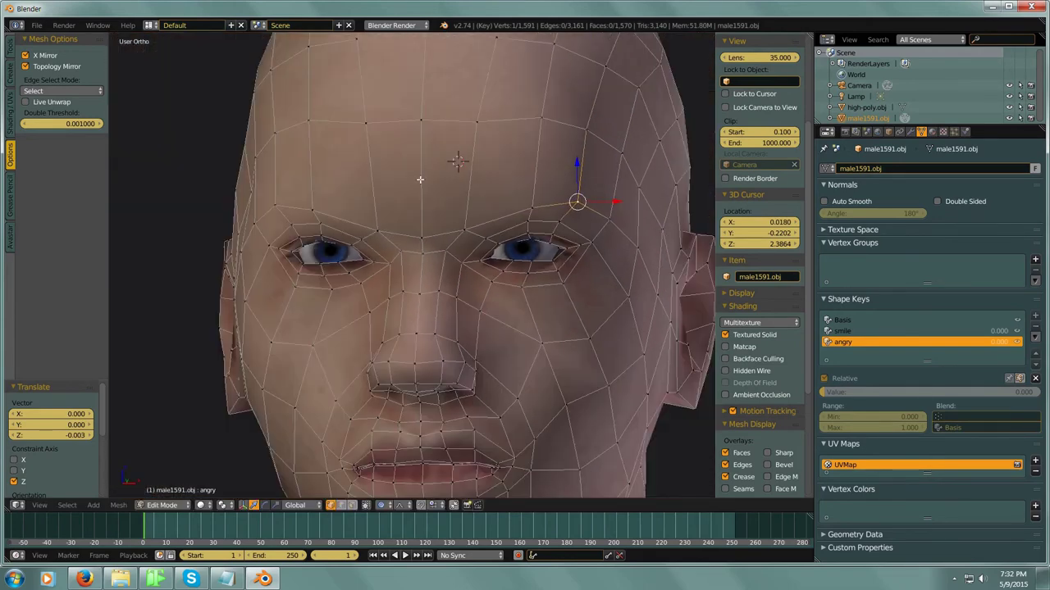
pyautogui.rightClick(369, 125)
pyautogui.press('g')
pyautogui.press('z')
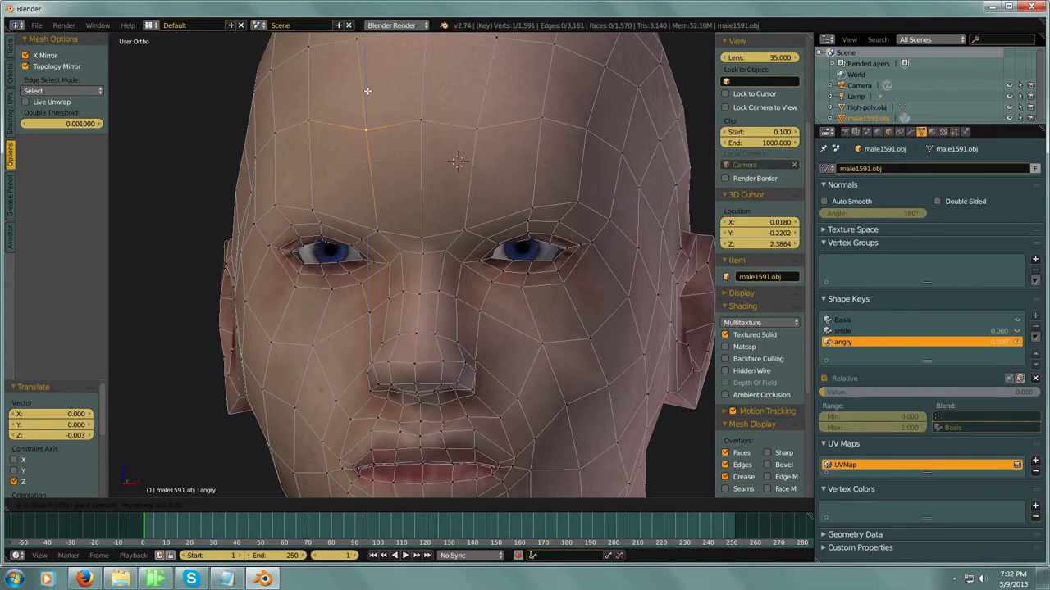
pyautogui.click(366, 100)
pyautogui.rightClick(420, 120)
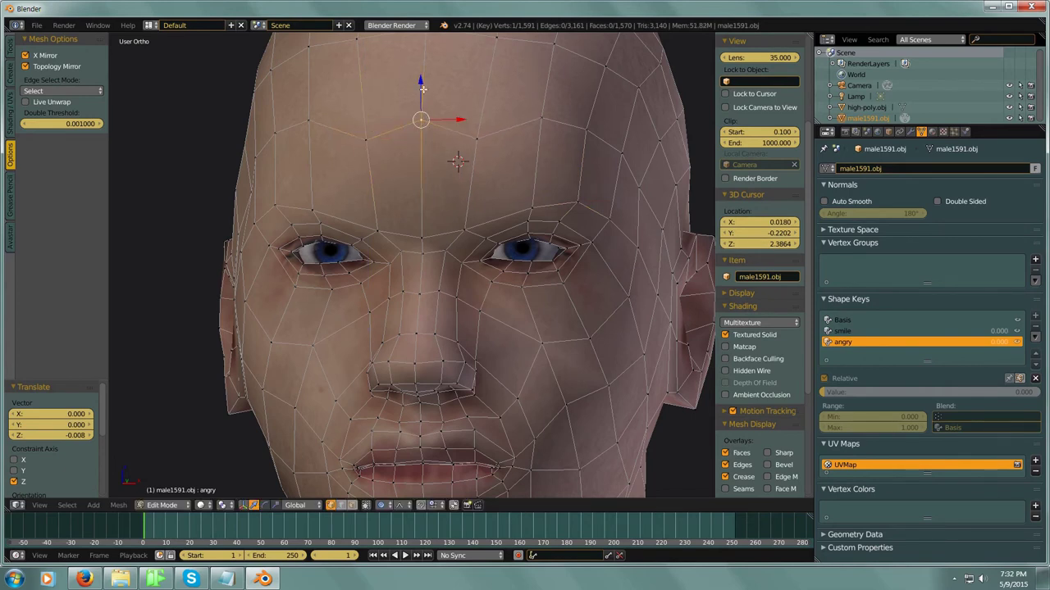
pyautogui.moveTo(423, 89); pyautogui.dragTo(420, 105)
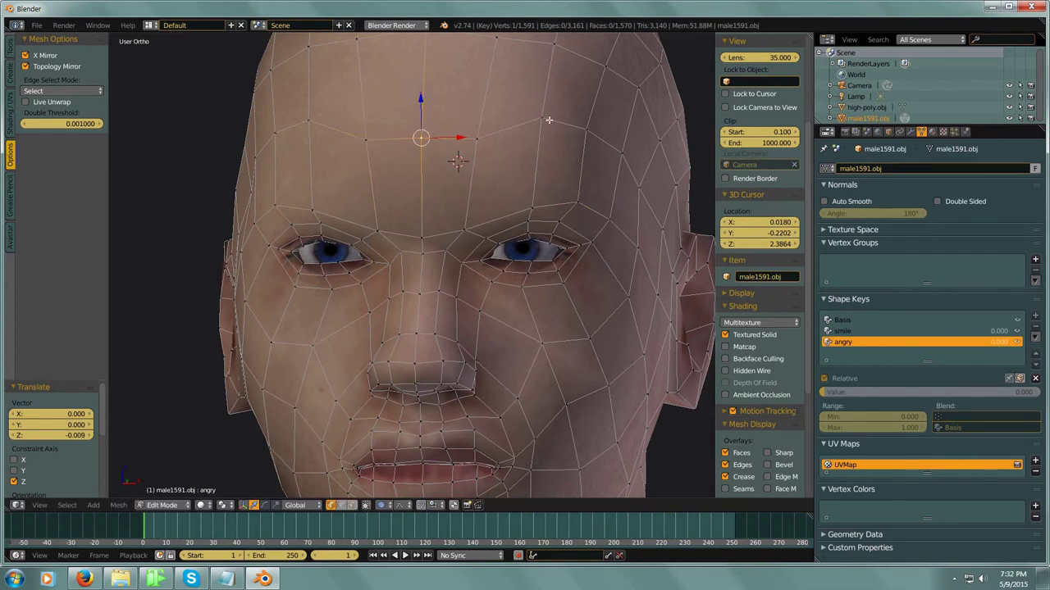
# Step: Lower the forehead vertex above the middle of the eyebrow 0.003 along Z
pyautogui.rightClick(543, 120)
pyautogui.press('g')
pyautogui.press('z')
pyautogui.click(582, 199)
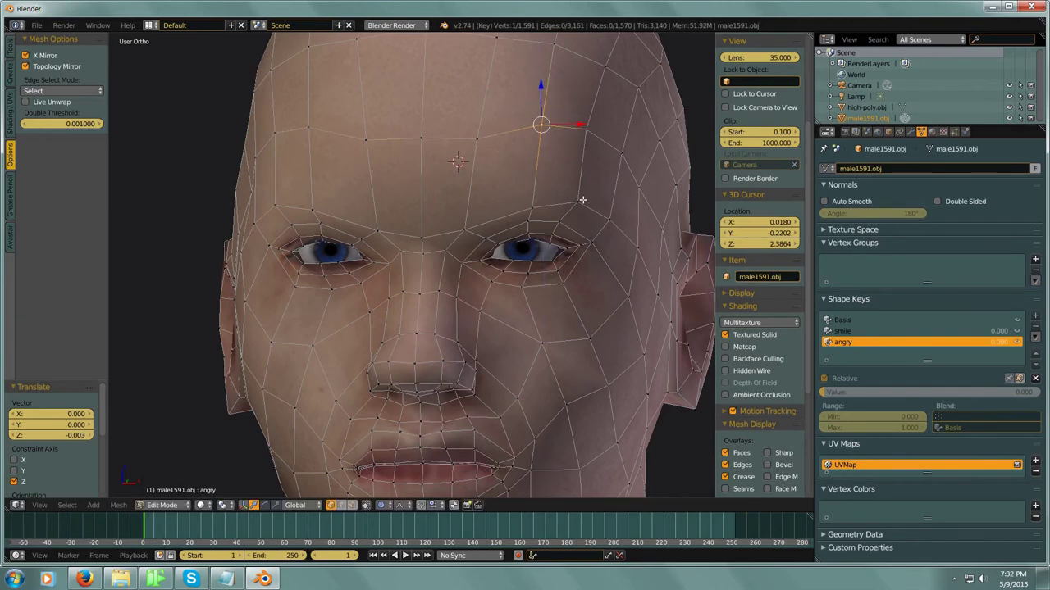
# Step: Raise the vertex at the outer base of the nostril 0.004 along Z
pyautogui.press('KP_3')
pyautogui.press('KP_4')
pyautogui.press('KP_4')
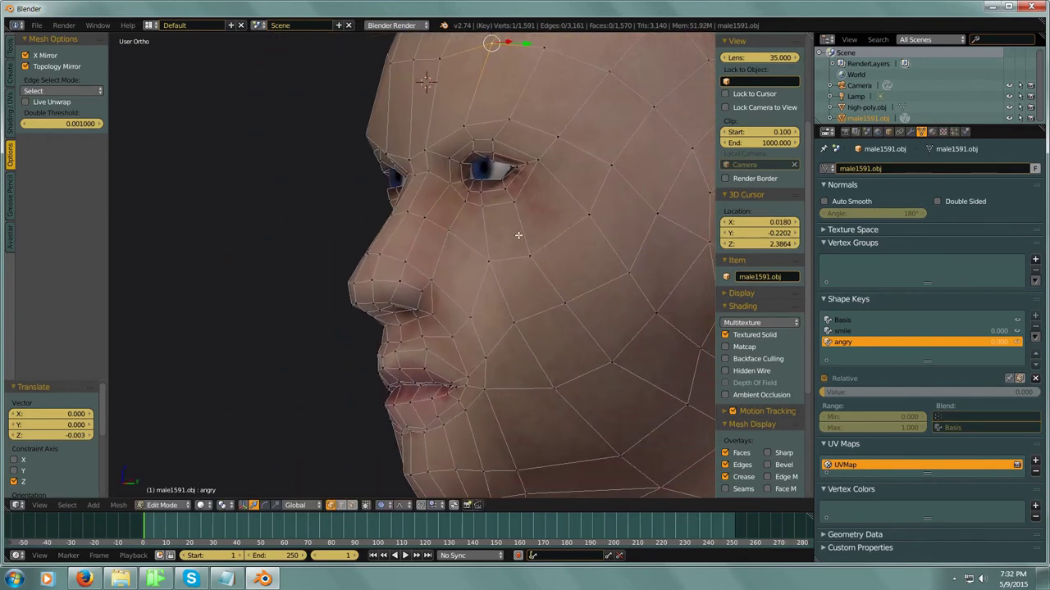
pyautogui.press('KP_4')
pyautogui.press('KP_4')
pyautogui.press('KP_4')
pyautogui.press('KP_4')
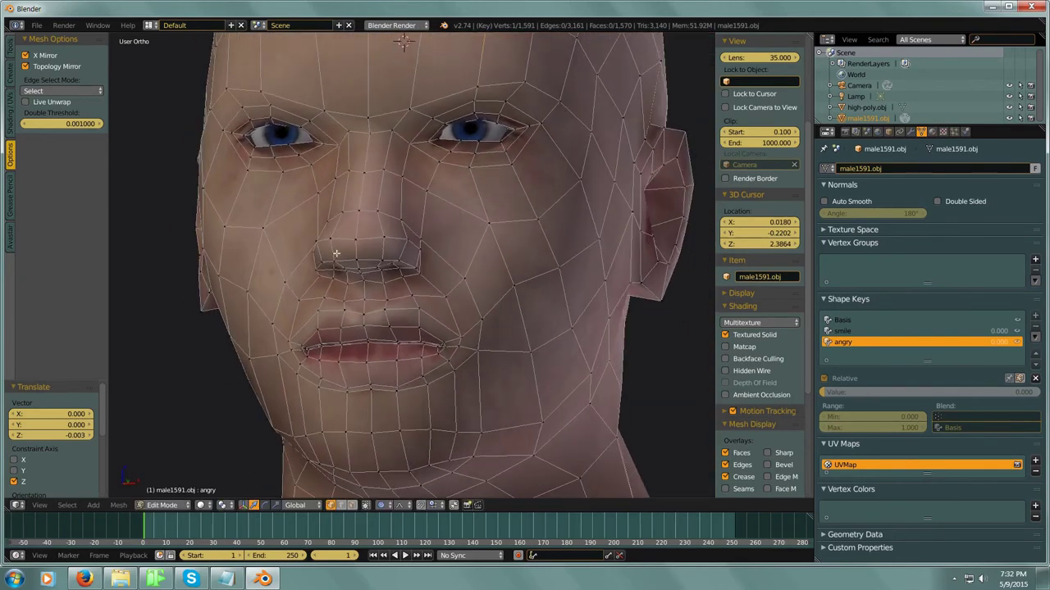
pyautogui.press('KP_6')
pyautogui.press('KP_4')
pyautogui.press('KP_4')
pyautogui.rightClick(415, 273)
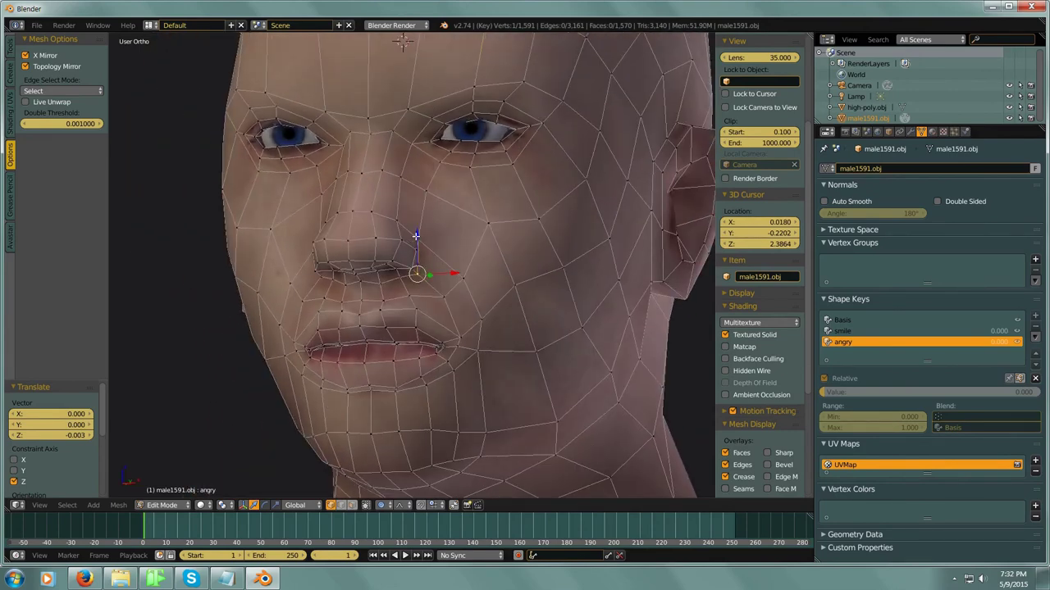
pyautogui.press('g')
pyautogui.press('z')
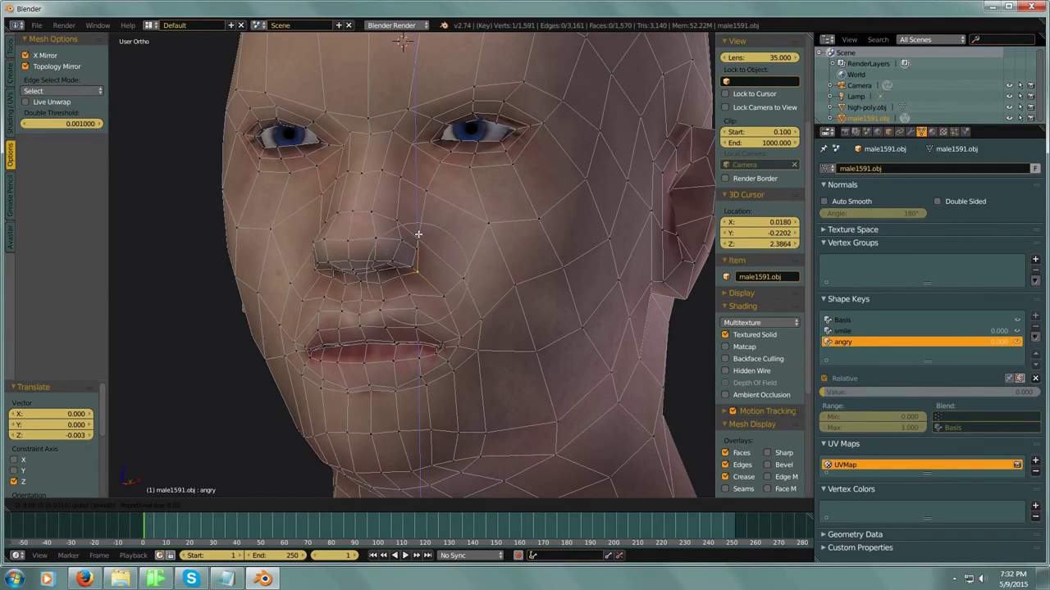
pyautogui.scroll(-3, 419, 234)
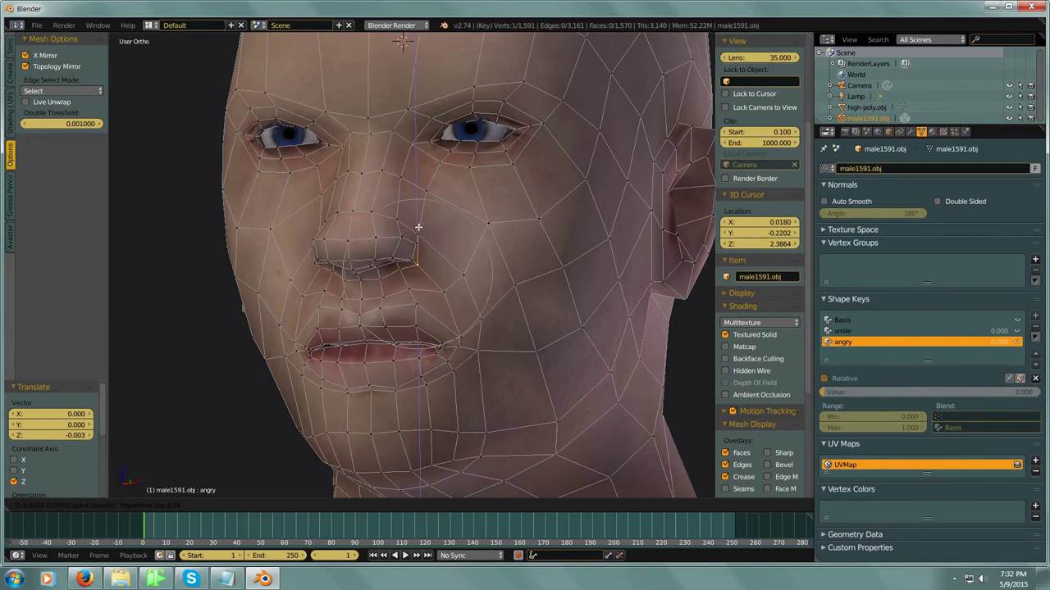
pyautogui.click(418, 229)
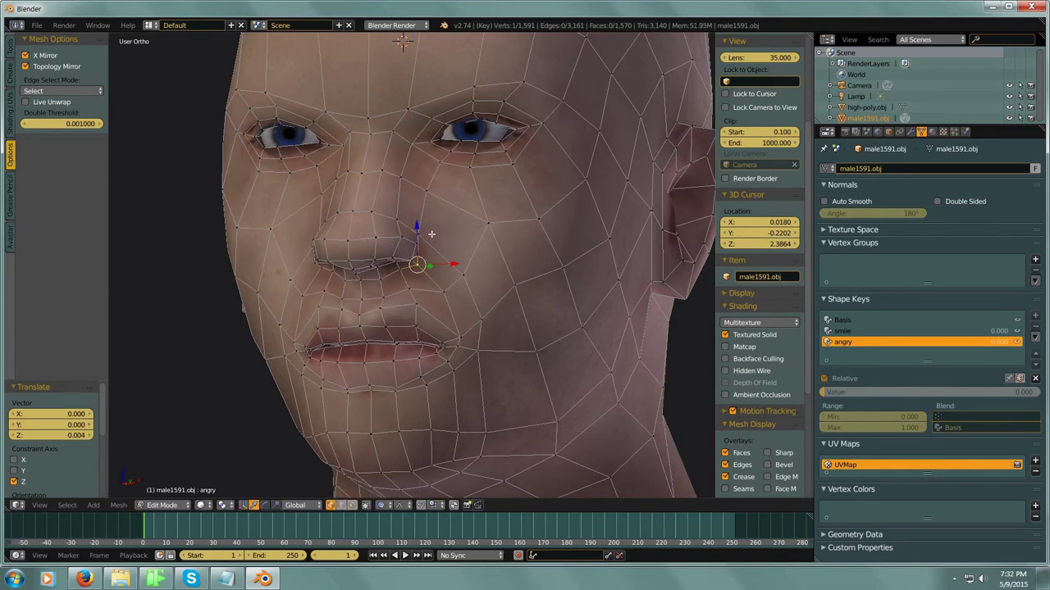
# Step: Return the body mesh to Object Mode and set the angry shape key's value to 0
pyautogui.scroll(-2, 430, 234)
pyautogui.click(179, 506)
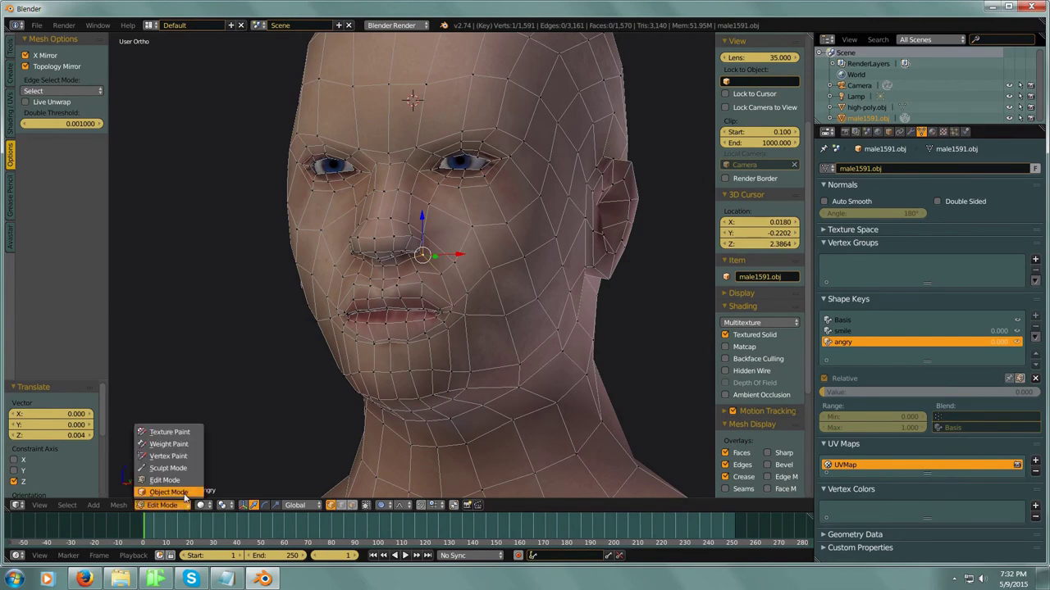
pyautogui.click(188, 493)
pyautogui.moveTo(864, 394); pyautogui.dragTo(824, 394)
pyautogui.scroll(-2, 401, 309)
pyautogui.moveTo(401, 308); pyautogui.dragTo(531, 295, button='middle')
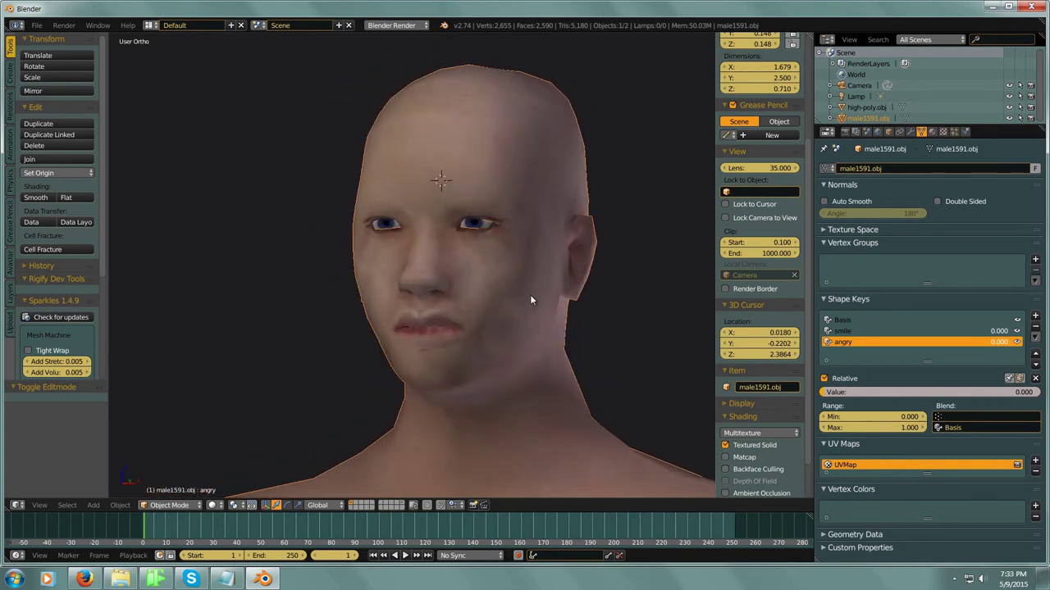
# Step: Switch to the Animation screen layout and frame the model's head in an orthographic view
pyautogui.click(151, 26)
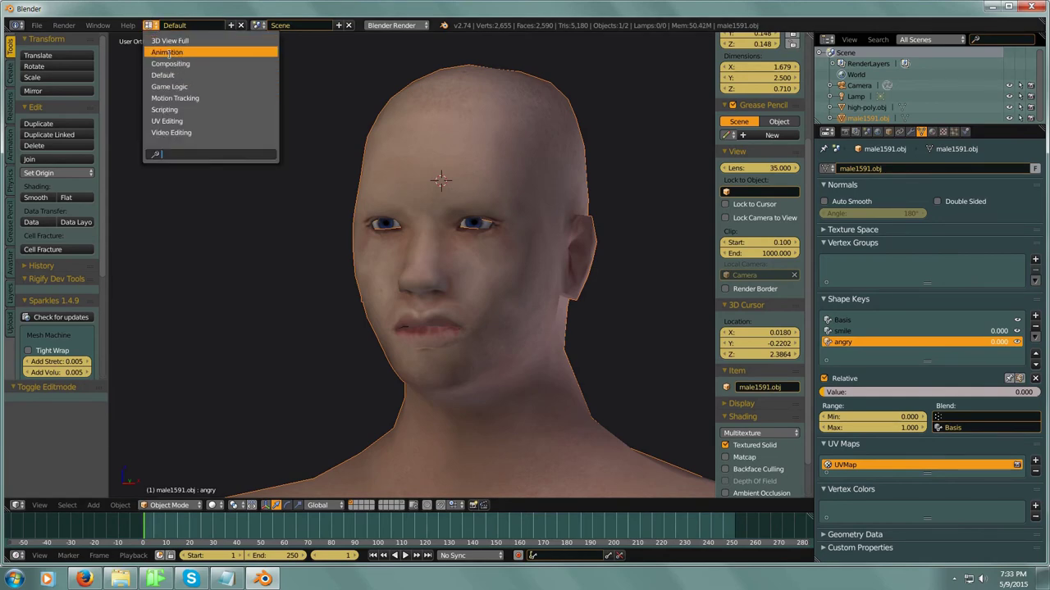
pyautogui.click(168, 53)
pyautogui.moveTo(582, 283); pyautogui.dragTo(608, 249, button='middle')
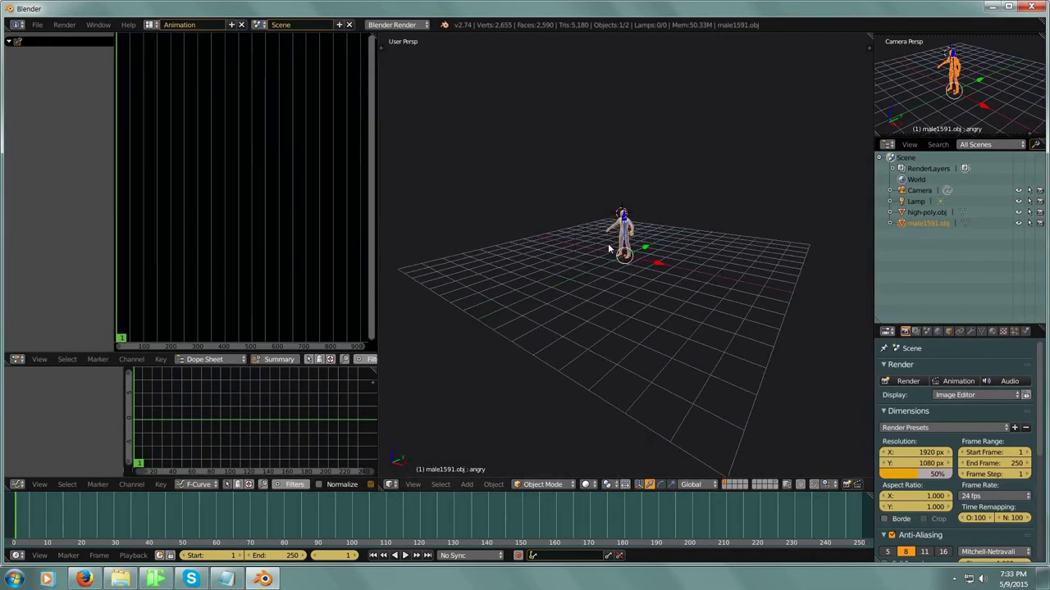
pyautogui.press('KP_Decimal')
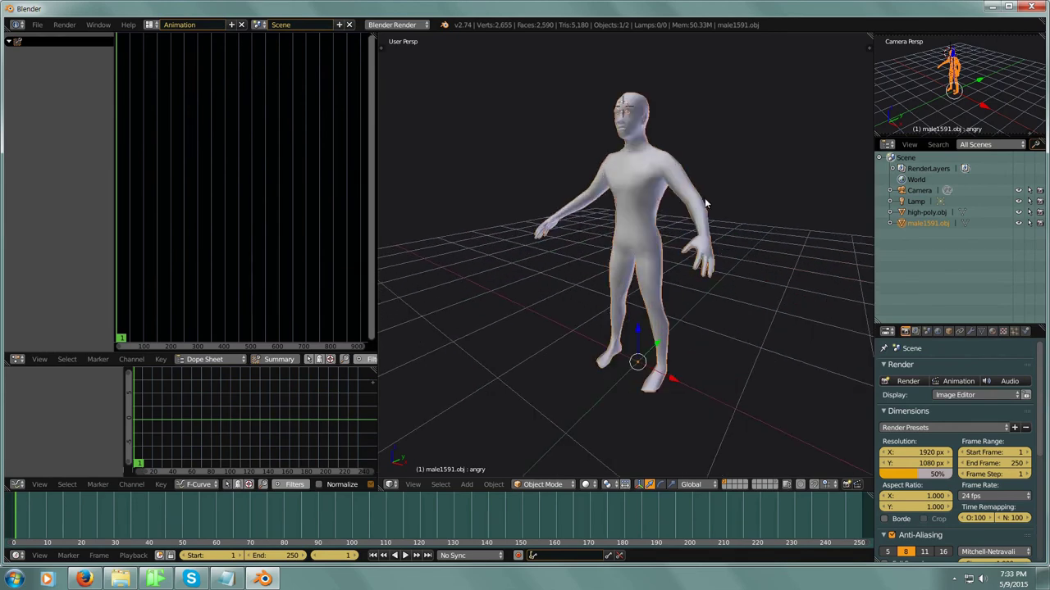
pyautogui.moveTo(705, 198); pyautogui.dragTo(604, 139, button='middle')
pyautogui.scroll(5, 603, 140)
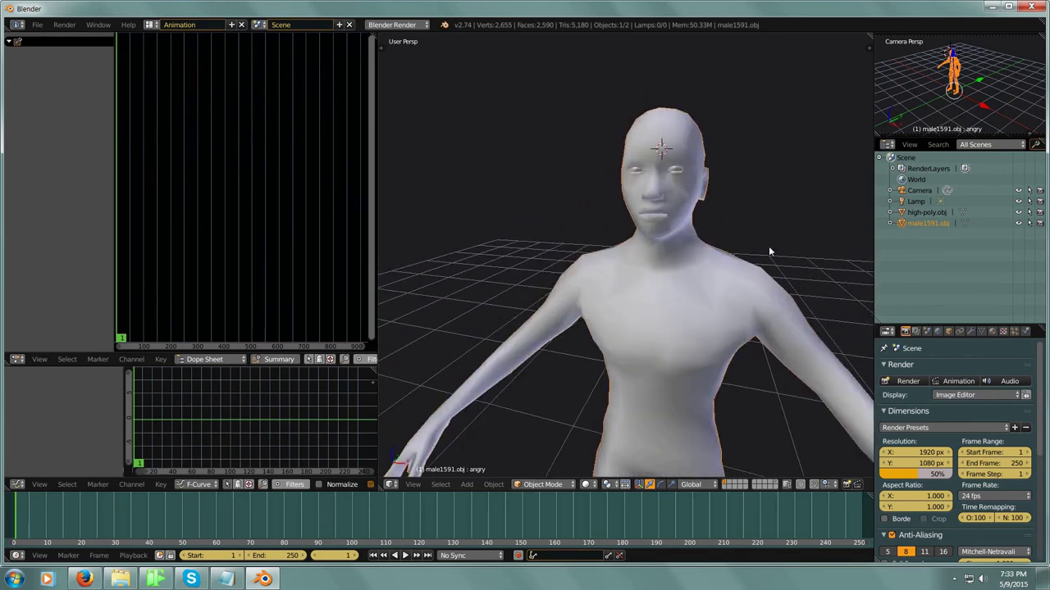
pyautogui.moveTo(768, 246); pyautogui.dragTo(693, 239, button='middle')
pyautogui.scroll(2, 635, 195)
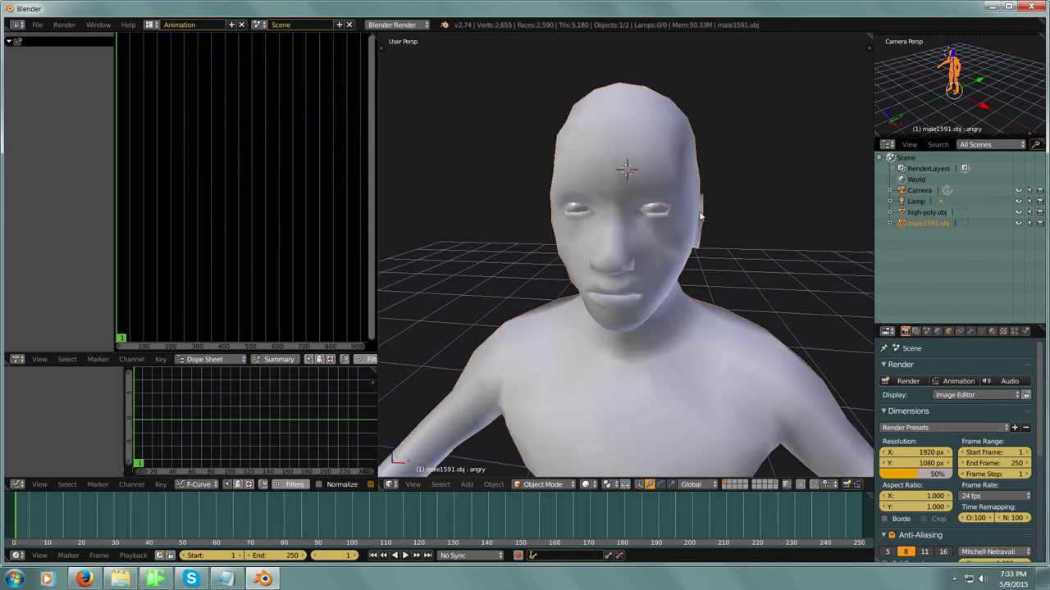
pyautogui.scroll(-3, 693, 242)
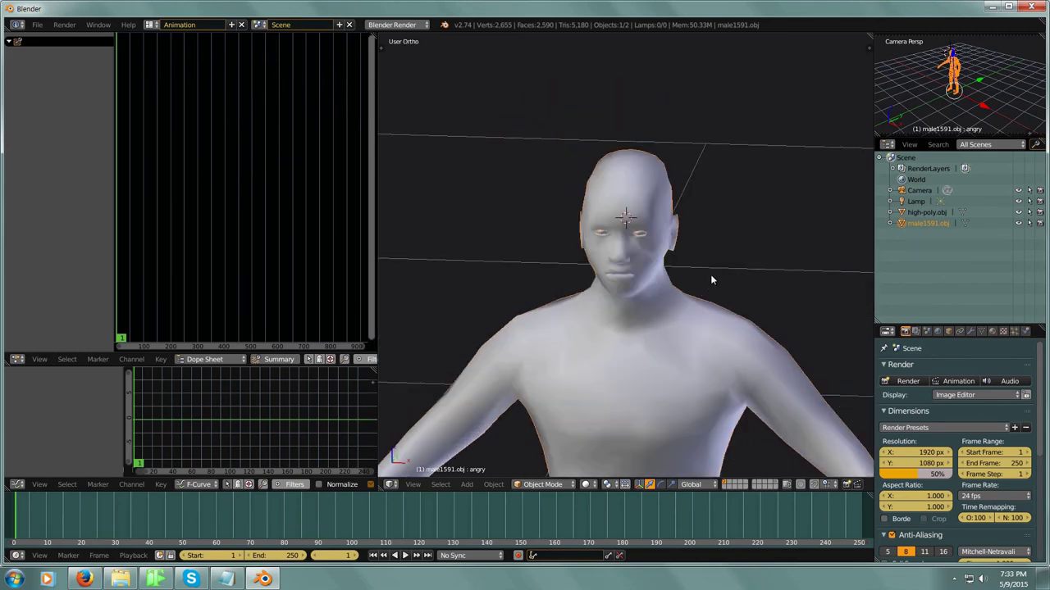
pyautogui.moveTo(710, 279); pyautogui.dragTo(825, 329, button='middle')
pyautogui.press('KP_5')
pyautogui.scroll(3, 646, 217)
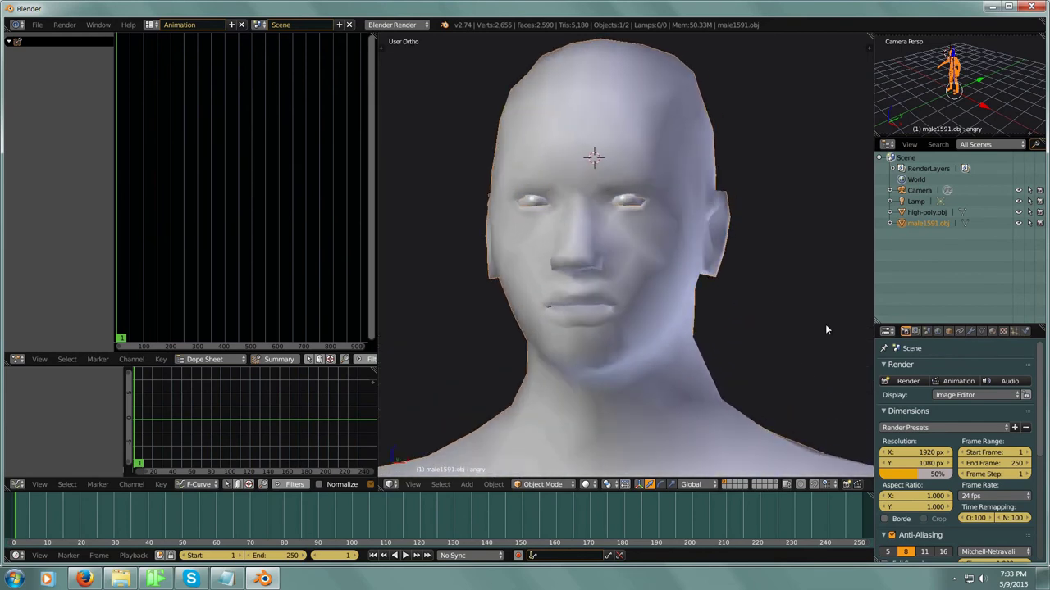
# Step: Show the mesh's shape key settings and enlarge the properties area so the whole list and value slider fit
pyautogui.click(982, 331)
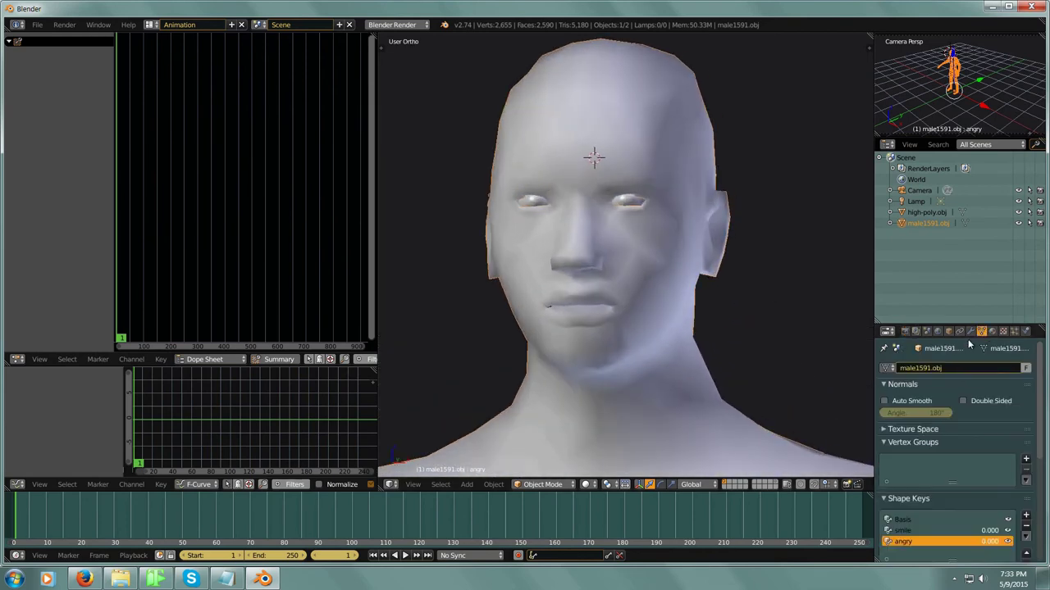
pyautogui.scroll(-1, 968, 338)
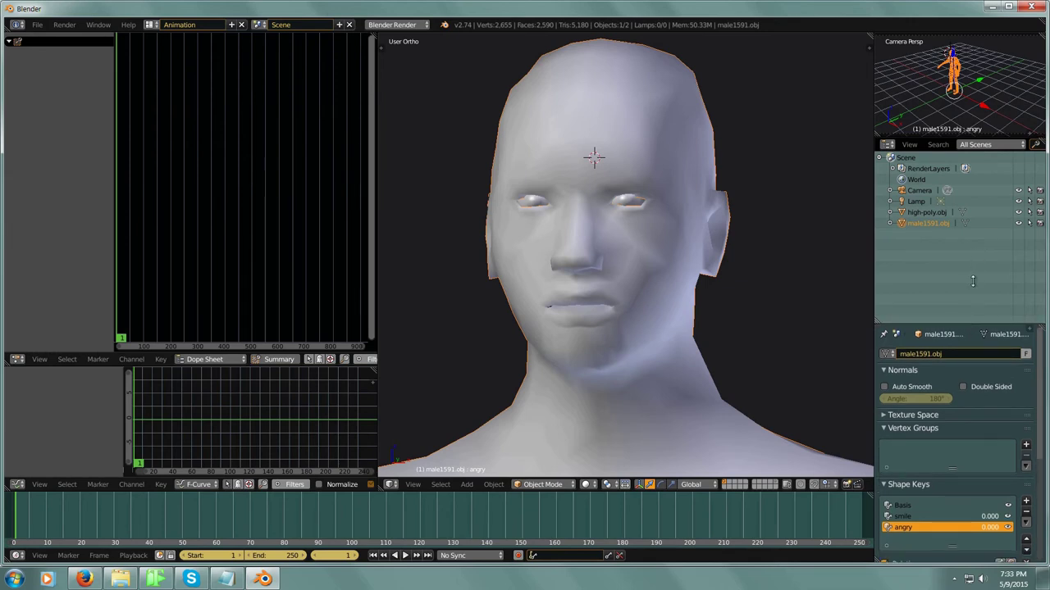
pyautogui.scroll(1, 967, 338)
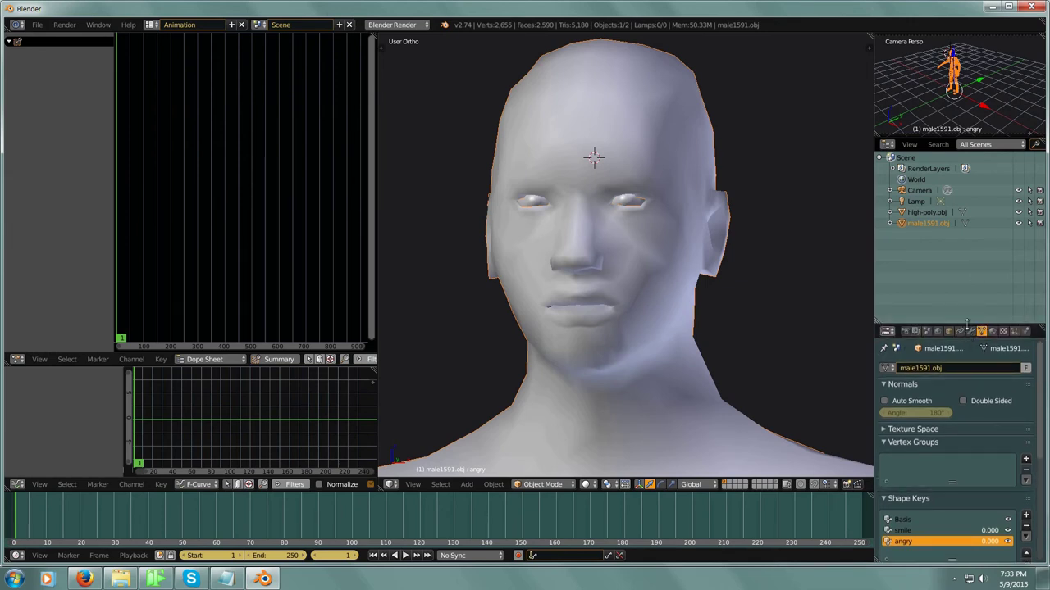
pyautogui.moveTo(968, 326); pyautogui.dragTo(951, 185)
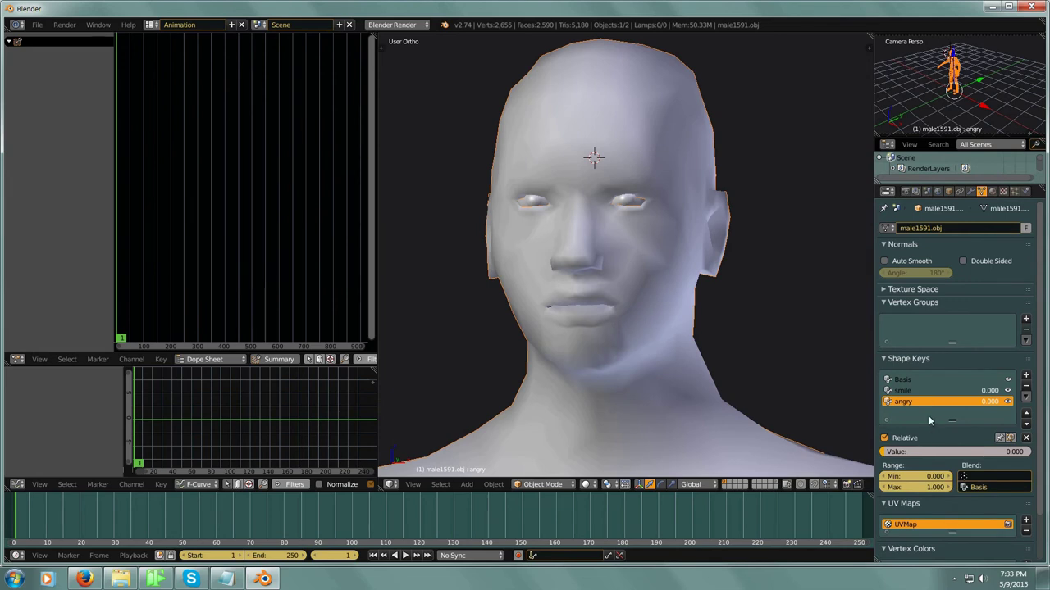
pyautogui.scroll(-3, 929, 419)
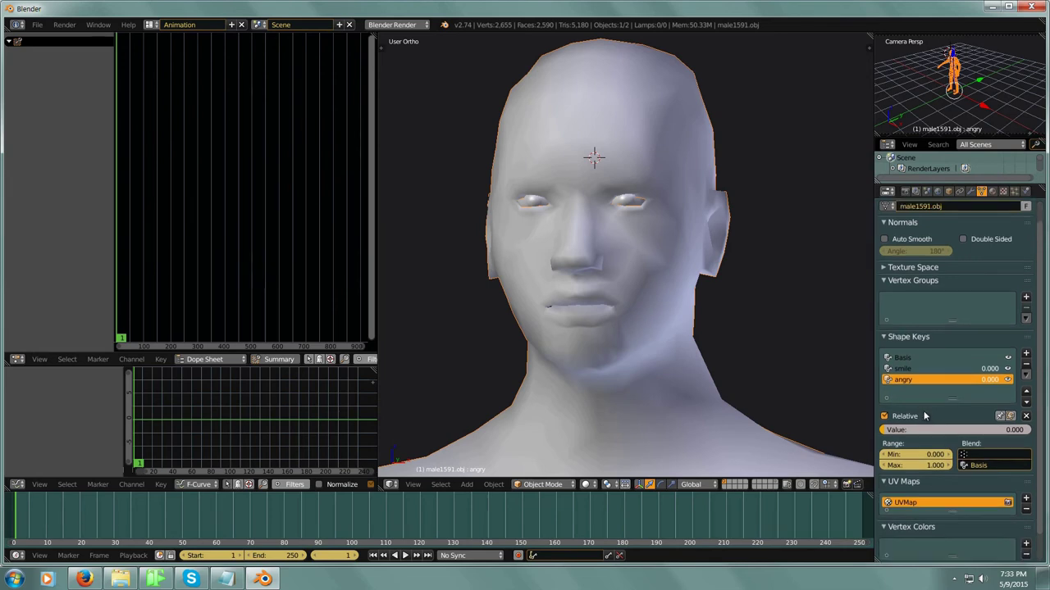
# Step: Change the Dope Sheet to the Shape Key Editor and enable automatic keyframe insertion
pyautogui.click(232, 361)
pyautogui.click(232, 323)
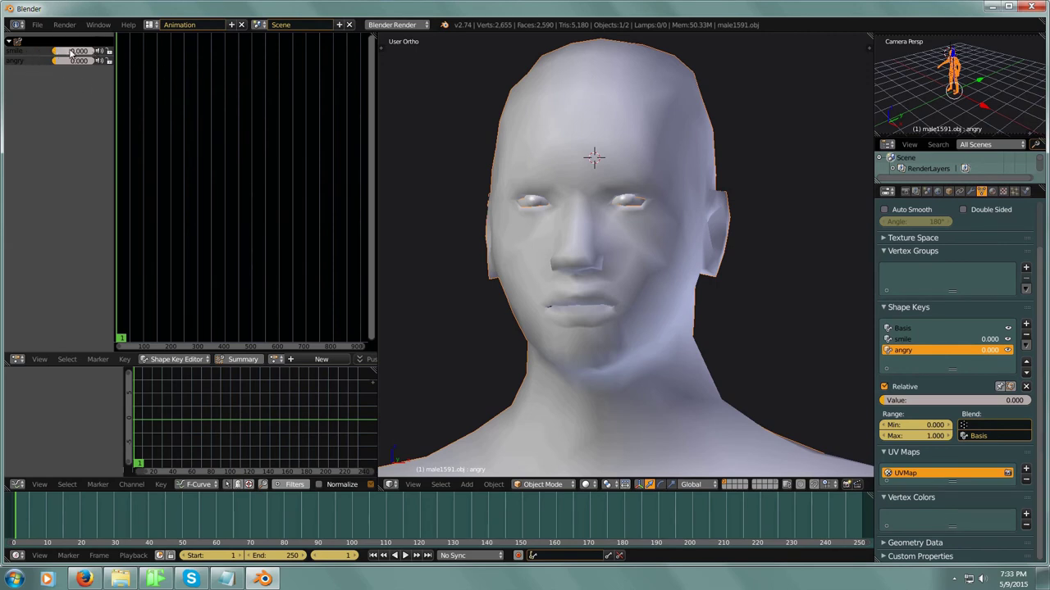
pyautogui.click(518, 556)
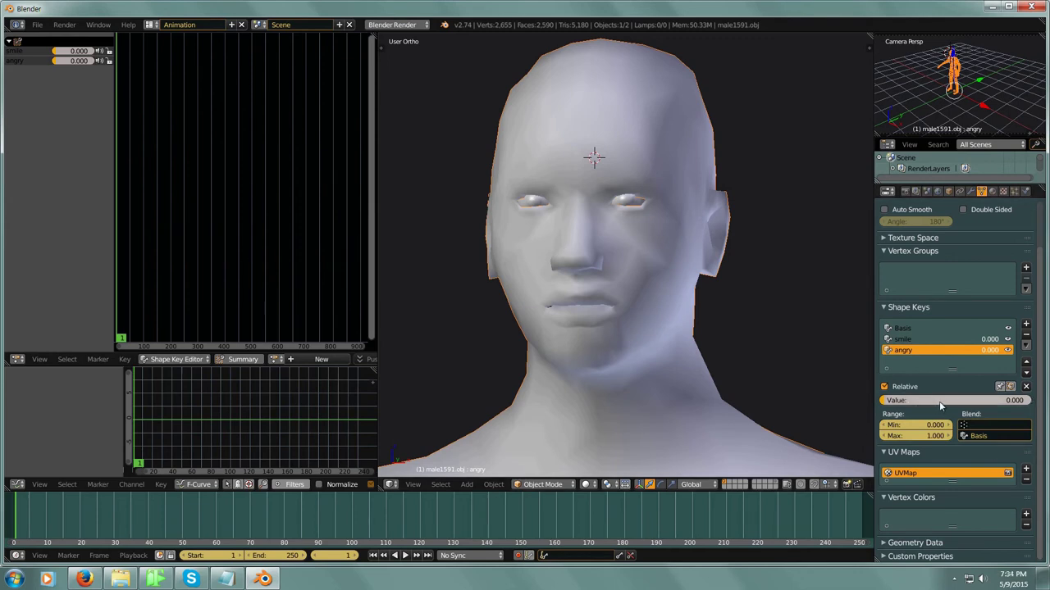
# Step: Keyframe both the smile and angry shape keys at value 0 on frame 1
pyautogui.press('i')
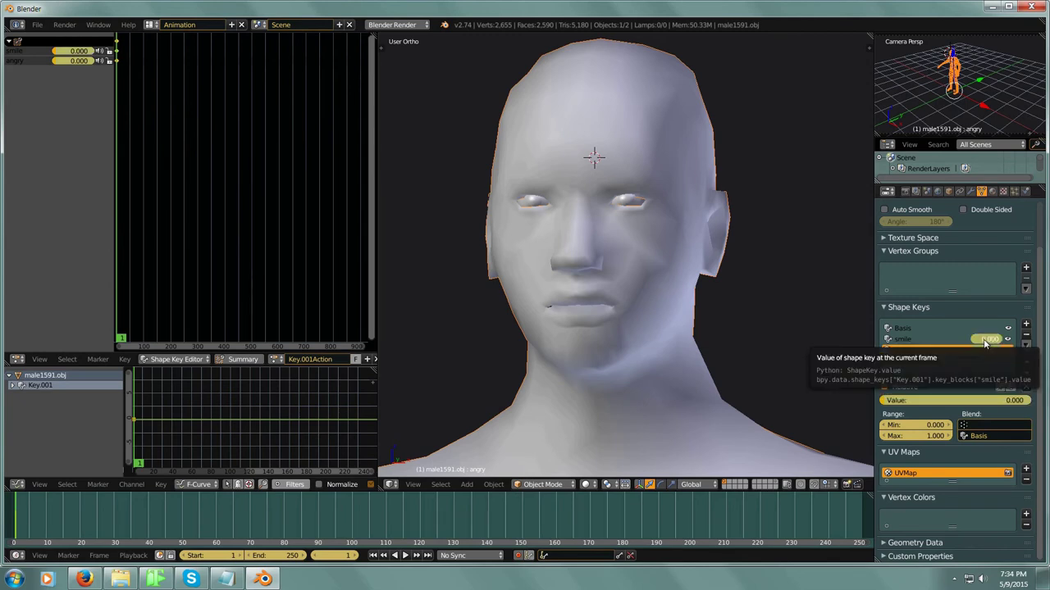
pyautogui.click(909, 340)
pyautogui.click(914, 350)
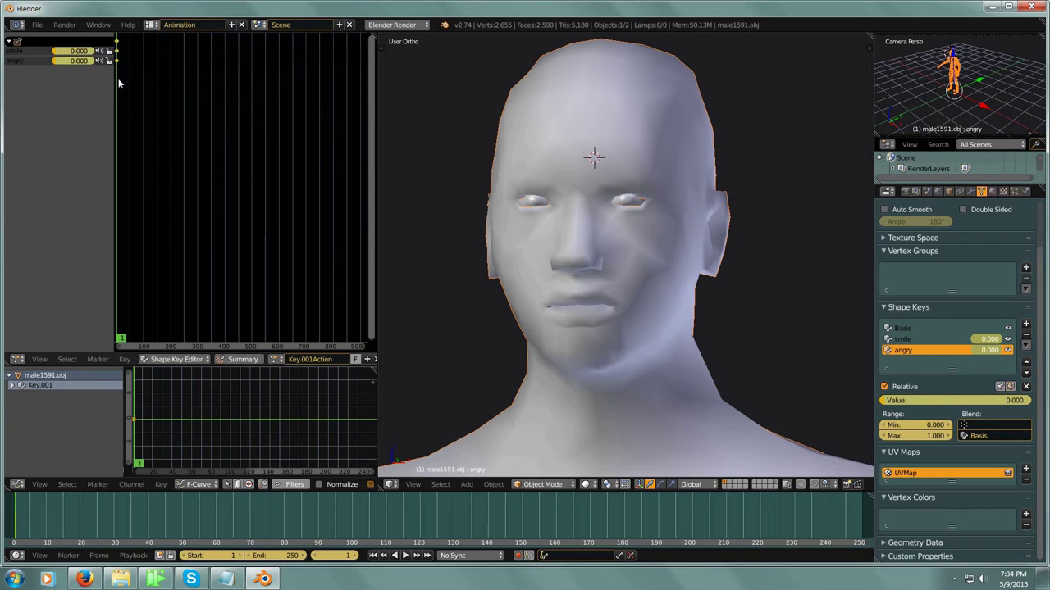
# Step: Set the smile shape key to 1 at frame 60 and keyframe it
pyautogui.moveTo(116, 78); pyautogui.dragTo(125, 105)
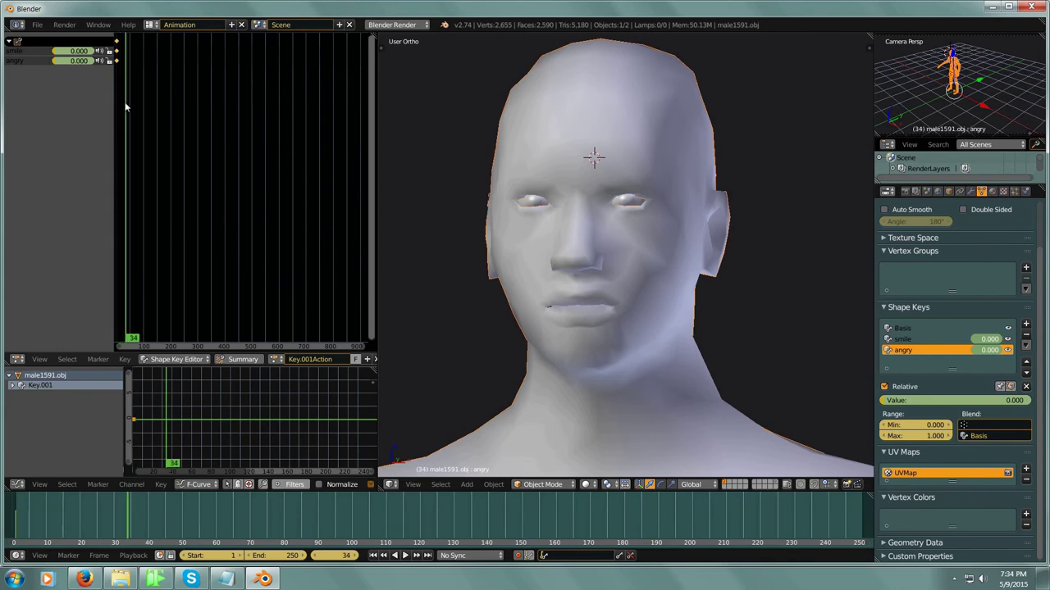
pyautogui.moveTo(174, 516); pyautogui.dragTo(218, 529)
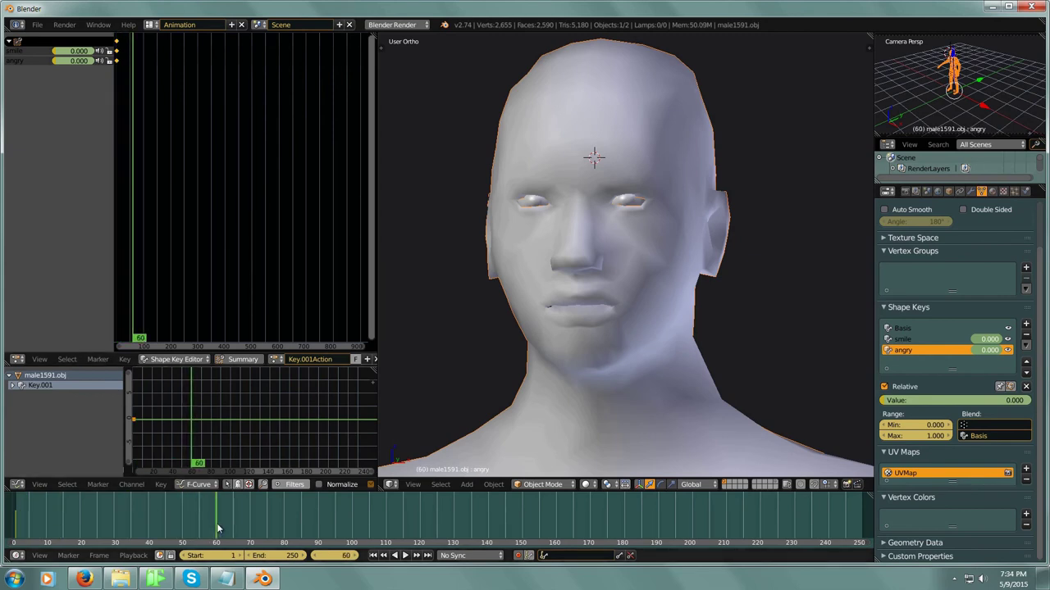
pyautogui.click(990, 339)
pyautogui.write('1')
pyautogui.press('Return')
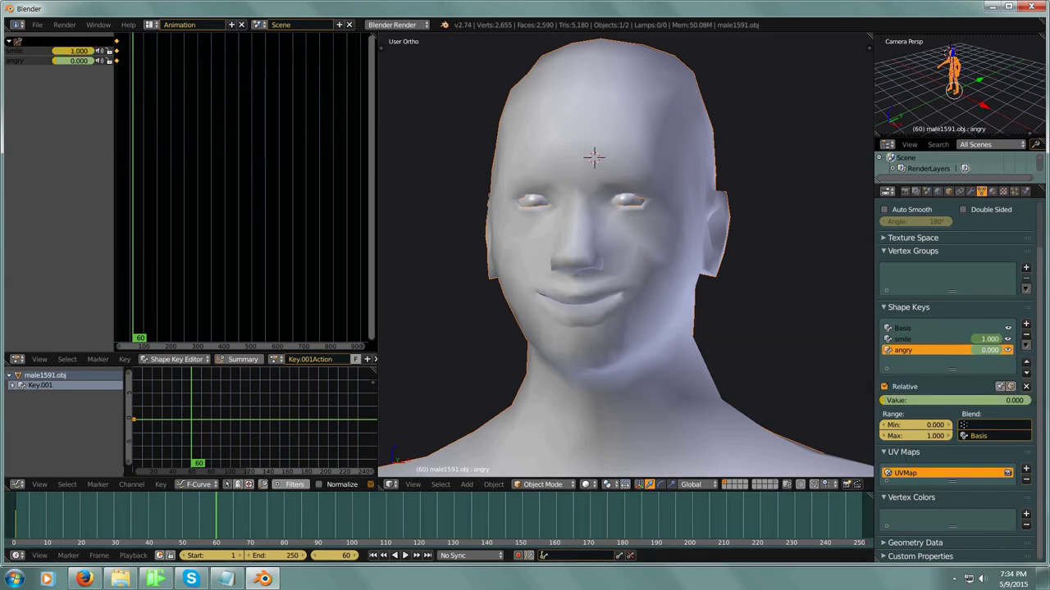
pyautogui.press('i')
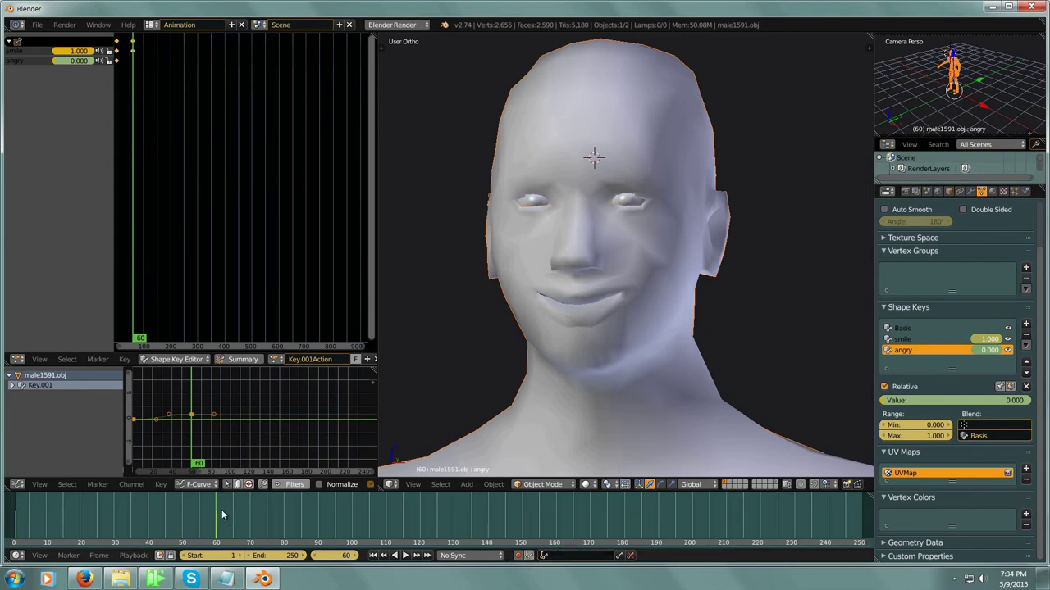
# Step: Scrub back through the smile animation, and keyframe the smile shape key at 0 on frame 120
pyautogui.moveTo(217, 507); pyautogui.dragTo(158, 510)
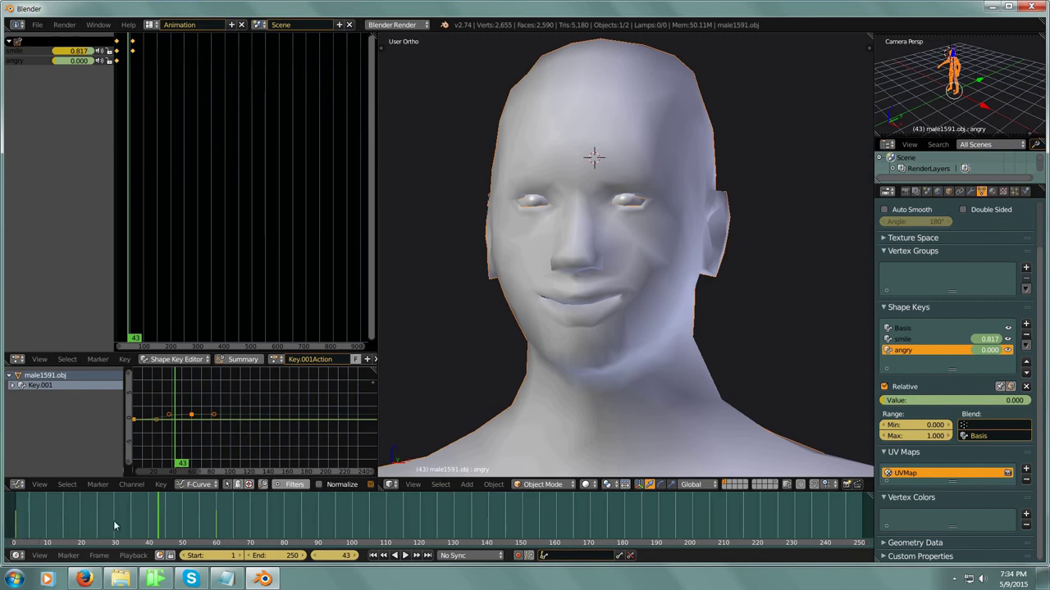
pyautogui.moveTo(159, 513); pyautogui.dragTo(421, 535)
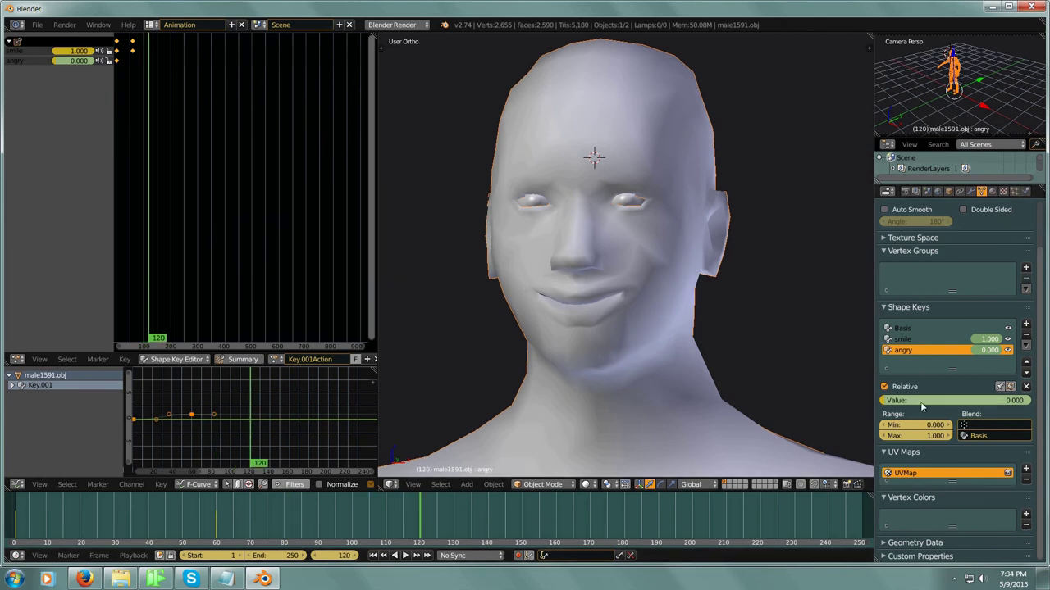
pyautogui.moveTo(990, 339); pyautogui.dragTo(943, 338)
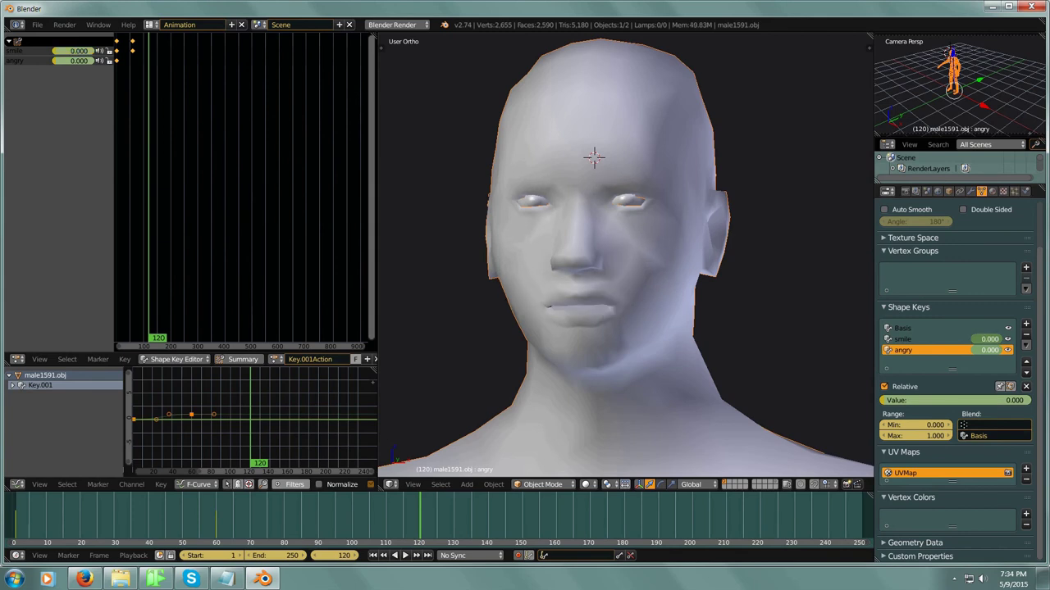
pyautogui.press('i')
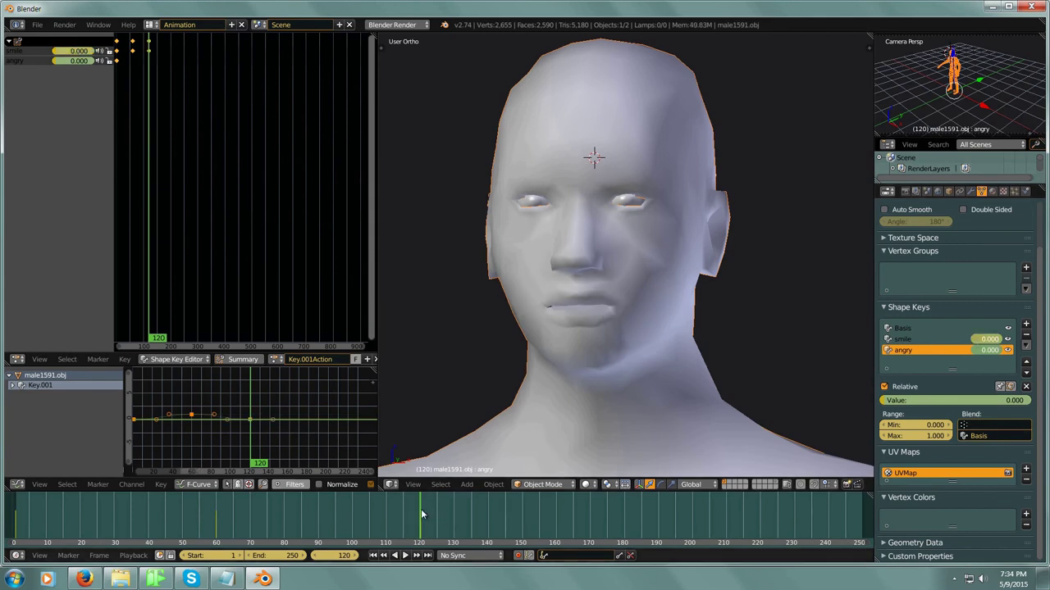
# Step: Set the angry shape key to 1 at frame 120 and keyframe it
pyautogui.moveTo(420, 514)
pyautogui.mouseDown()
pyautogui.moveTo(399, 515)
pyautogui.moveTo(422, 514)
pyautogui.mouseUp()
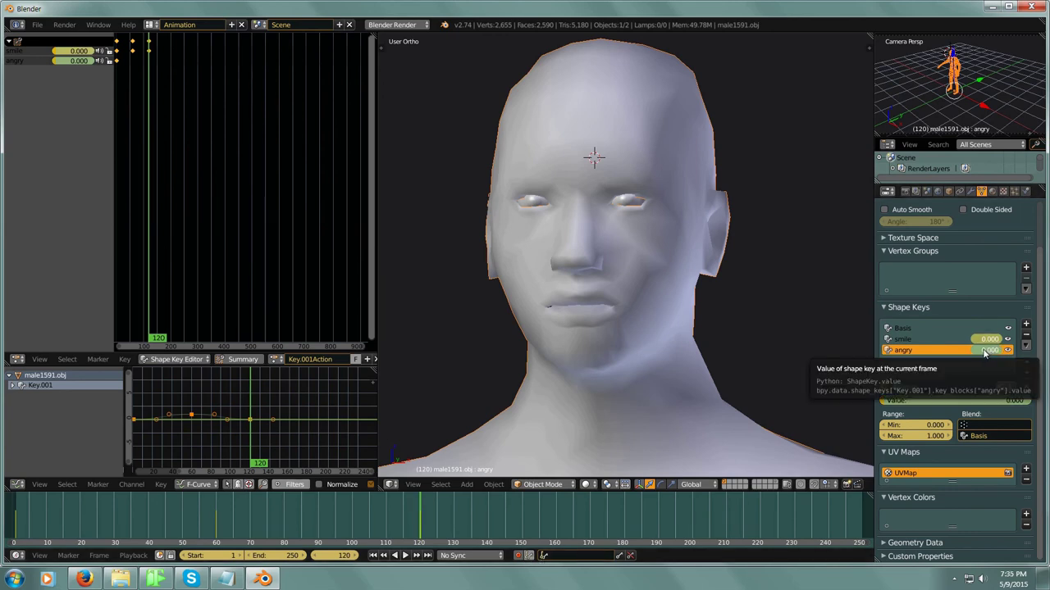
pyautogui.moveTo(984, 352); pyautogui.dragTo(1034, 353)
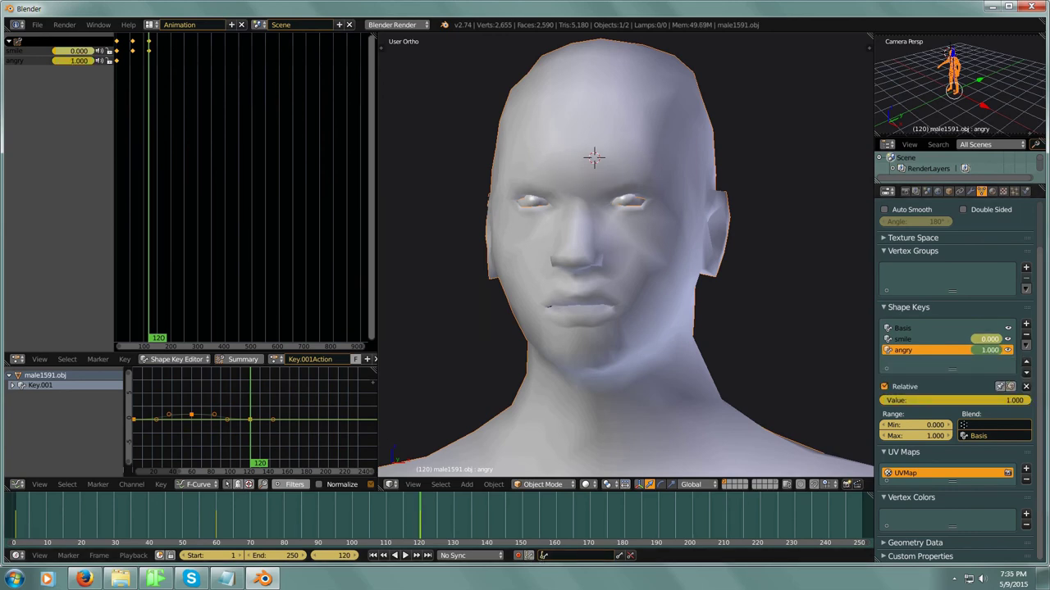
pyautogui.press('i')
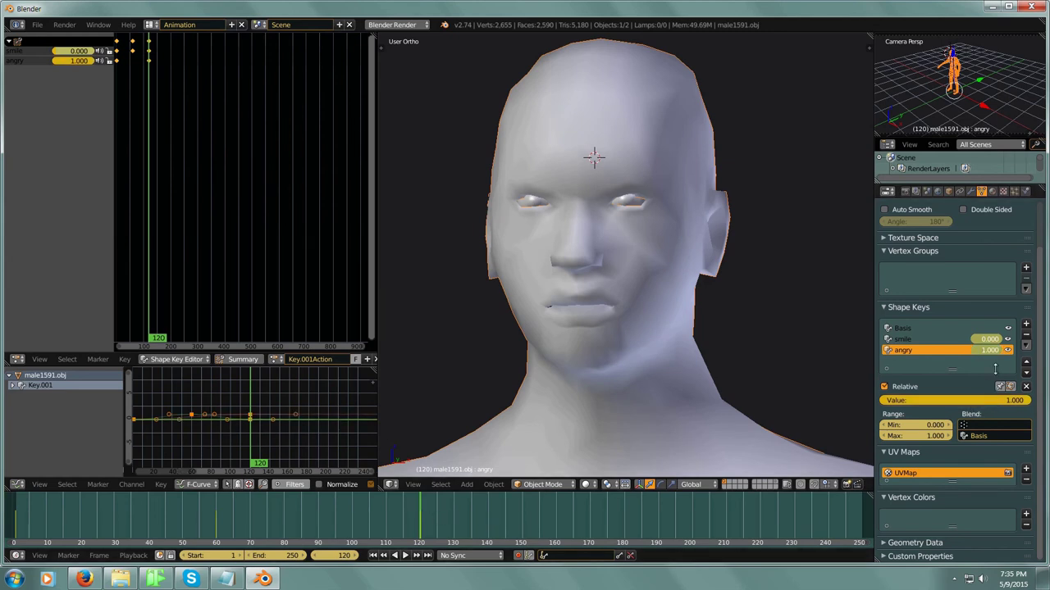
# Step: Set the angry shape key back to 0 on frame 120, and keyframe it at 1 on frame 180
pyautogui.moveTo(992, 350); pyautogui.dragTo(960, 351)
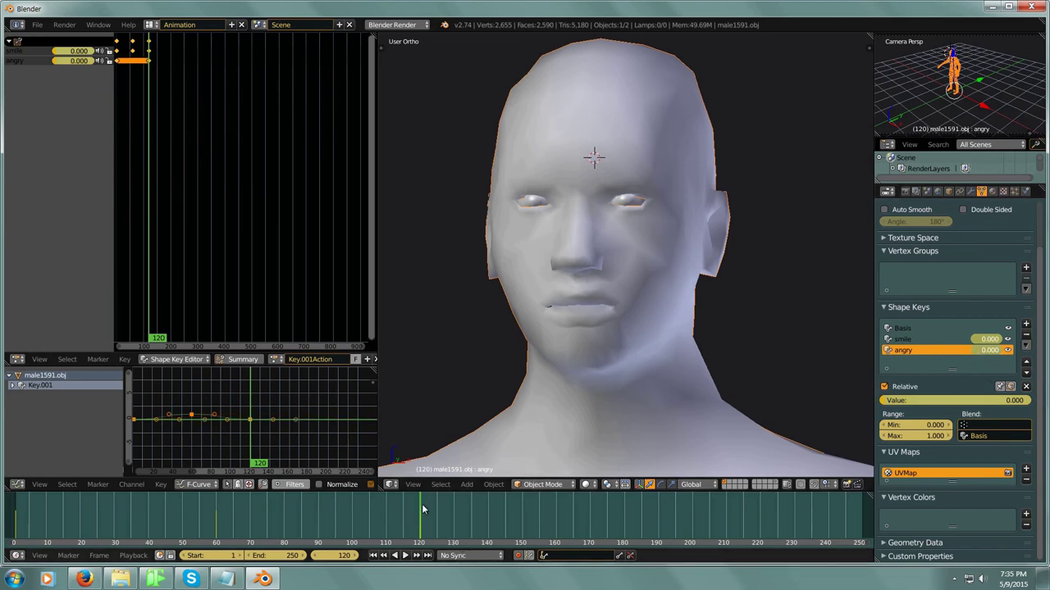
pyautogui.moveTo(421, 510); pyautogui.dragTo(626, 512)
pyautogui.click(897, 398)
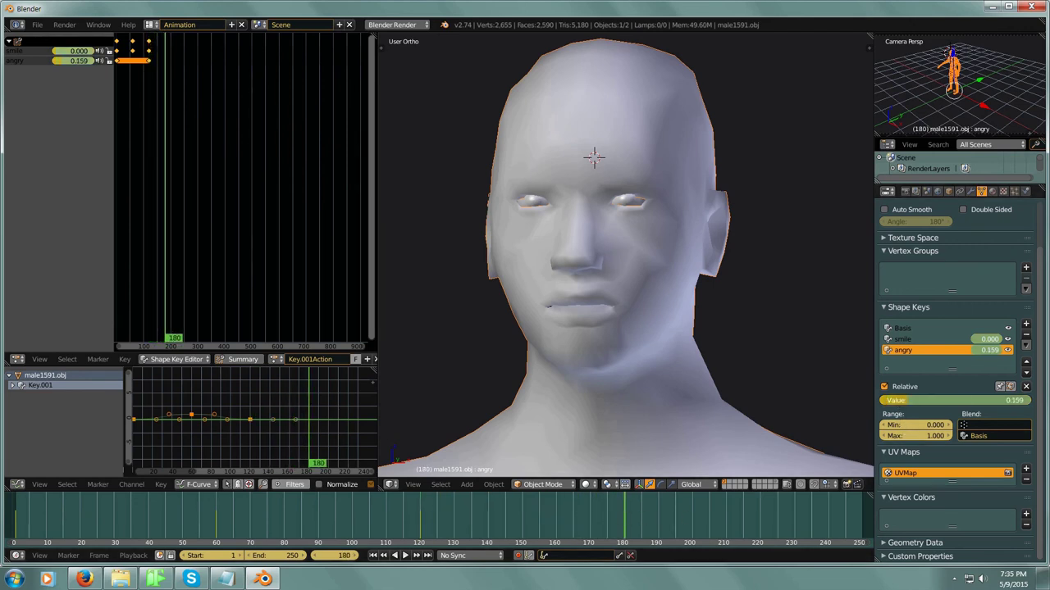
pyautogui.write('1')
pyautogui.press('Return')
pyautogui.press('i')
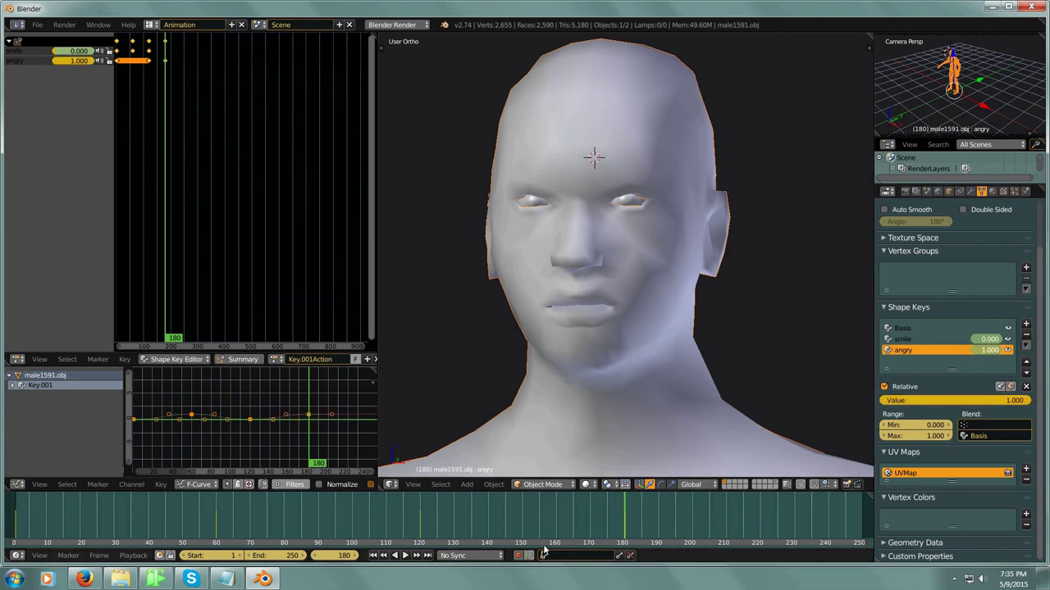
# Step: Keyframe both the smile and angry shape keys at value 0 on frame 250
pyautogui.moveTo(630, 524); pyautogui.dragTo(863, 528)
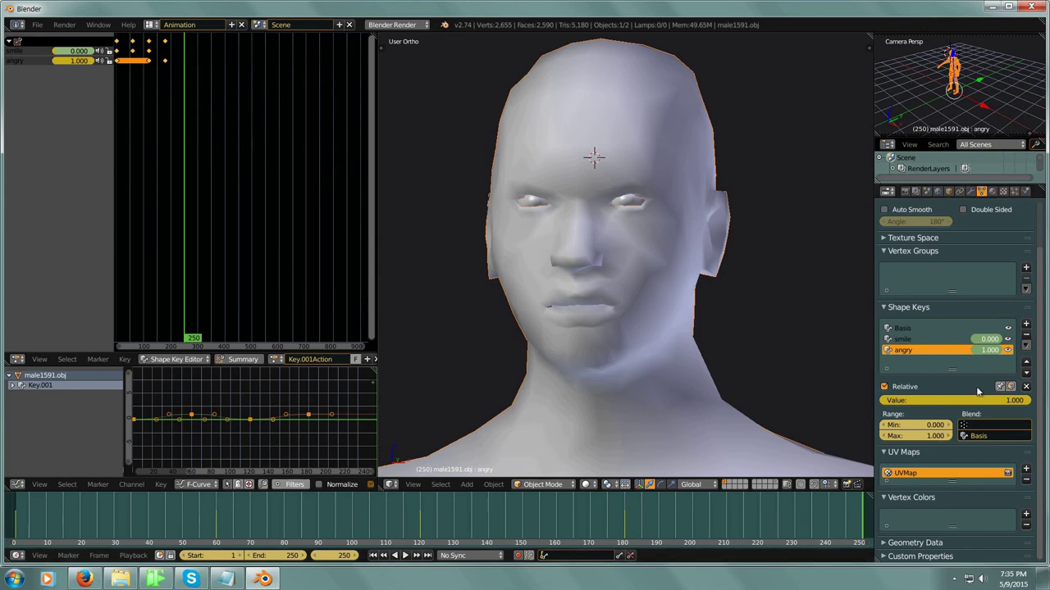
pyautogui.moveTo(1000, 350); pyautogui.dragTo(975, 348)
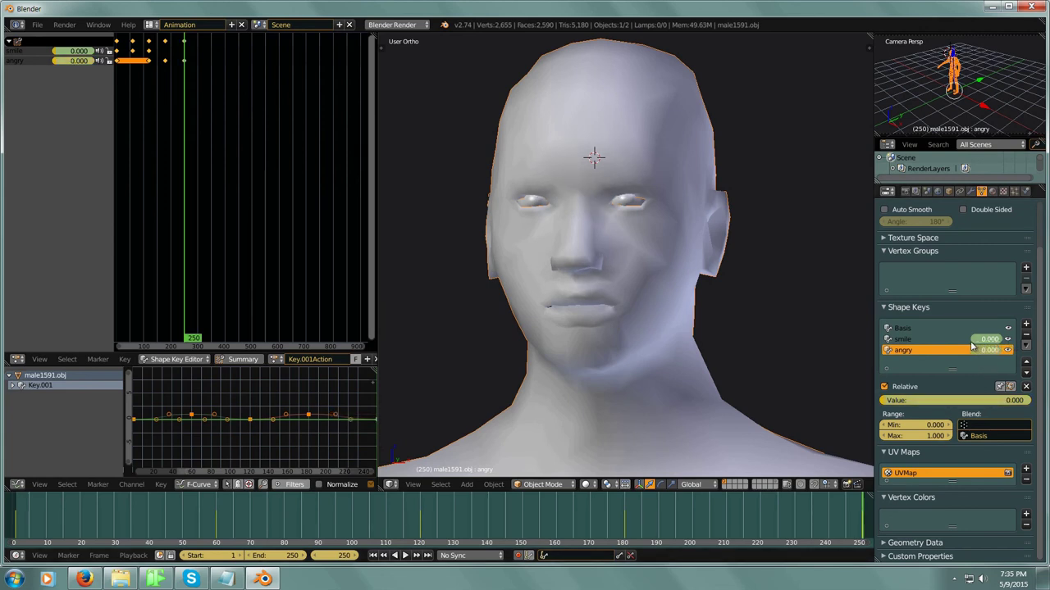
pyautogui.press('i')
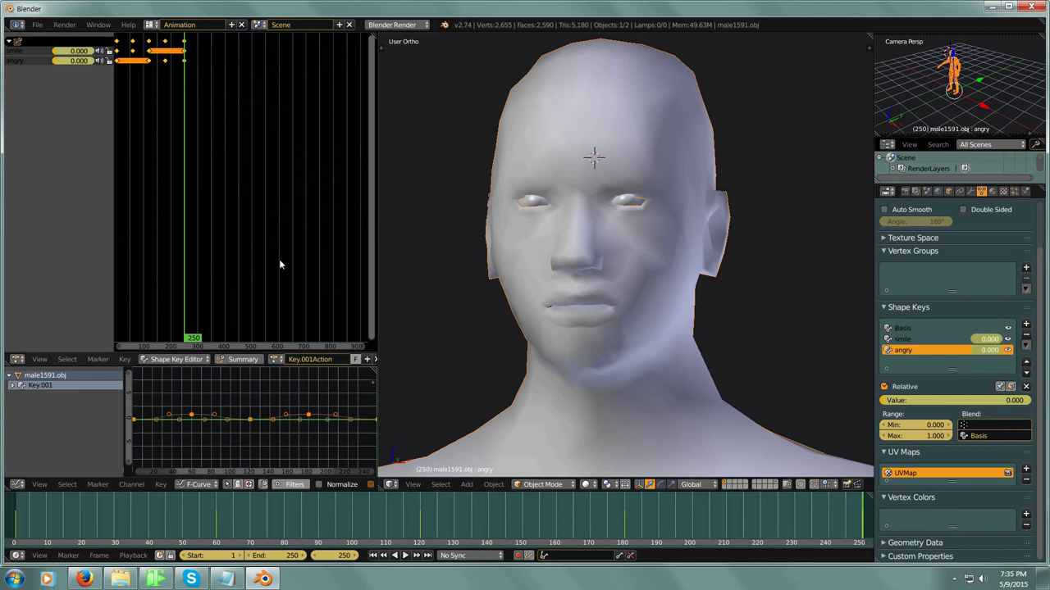
# Step: Scrub back through the keyframed expressions to frame 59 and play the face animation
pyautogui.moveTo(191, 96); pyautogui.dragTo(134, 99)
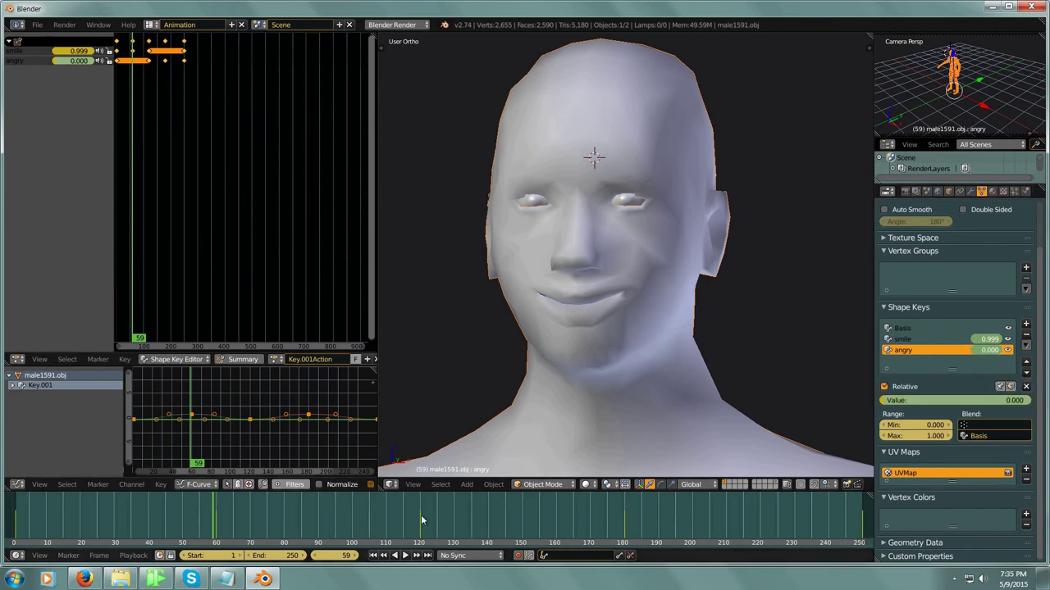
pyautogui.hotkey('alt', 'a')
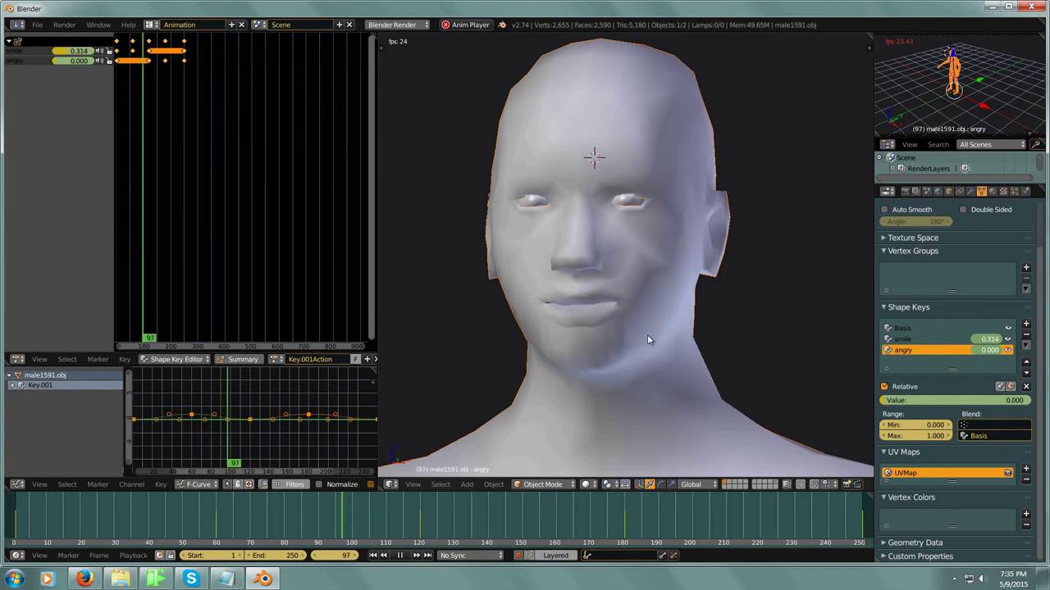
pyautogui.scroll(-3, 659, 306)
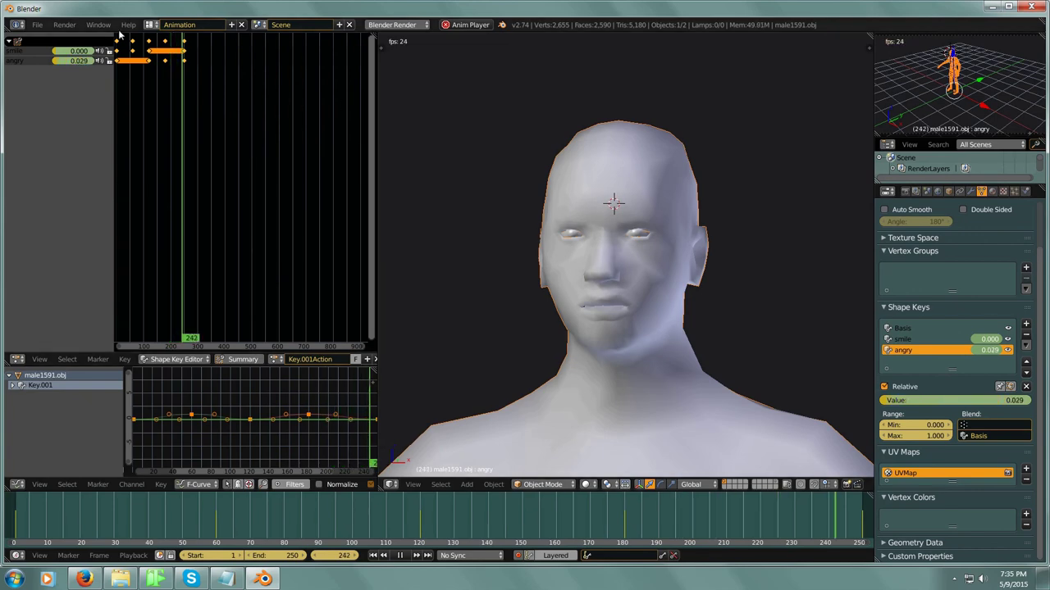
# Step: Switch to the Default screen layout and examine the playing expression animation on the textured head from both sides
pyautogui.click(151, 26)
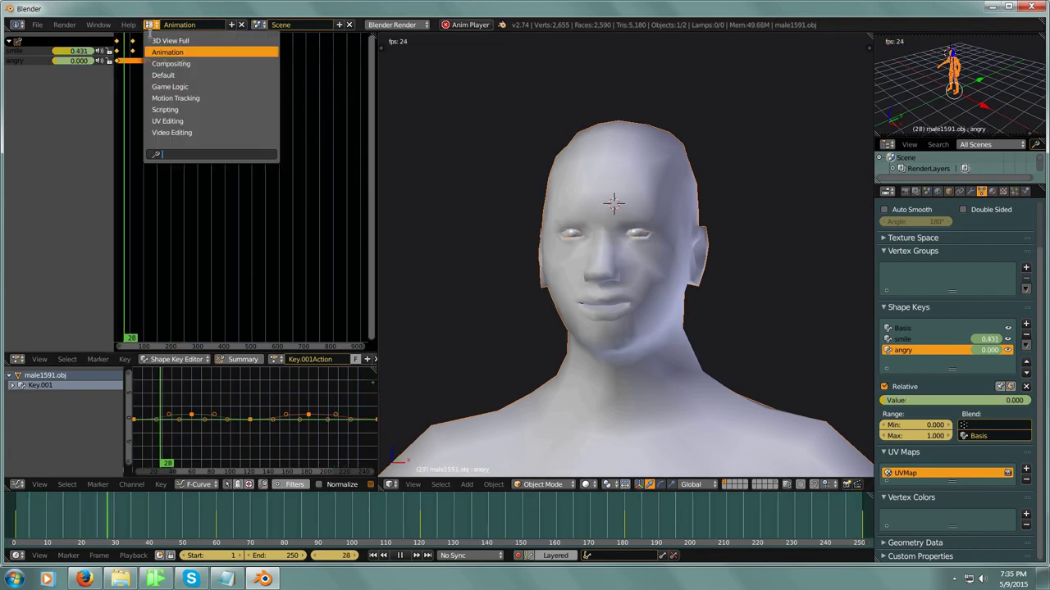
pyautogui.click(190, 73)
pyautogui.moveTo(519, 314); pyautogui.dragTo(565, 314, button='middle')
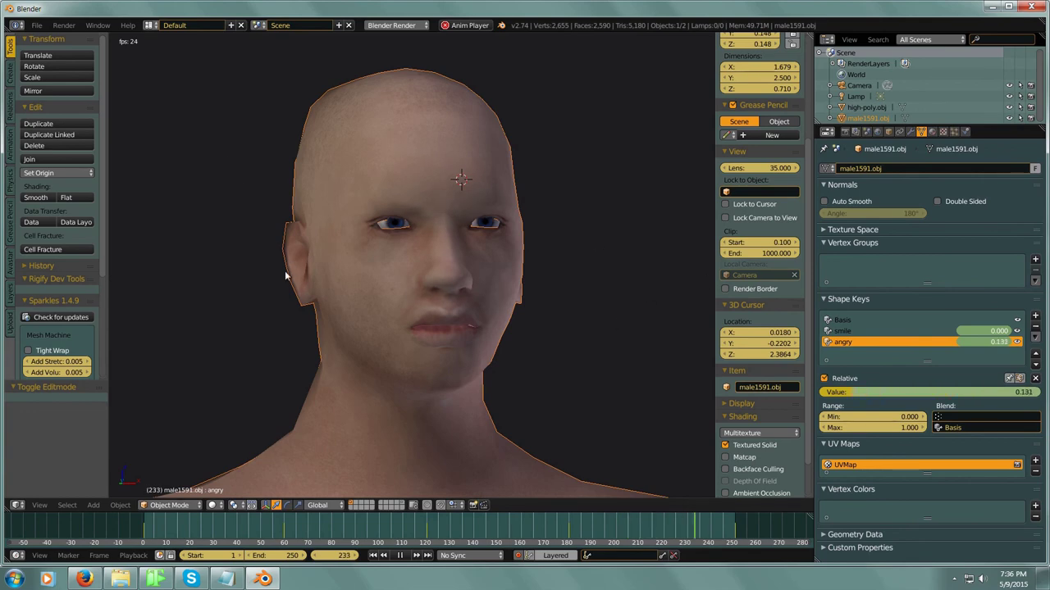
pyautogui.moveTo(636, 297); pyautogui.dragTo(548, 282, button='middle')
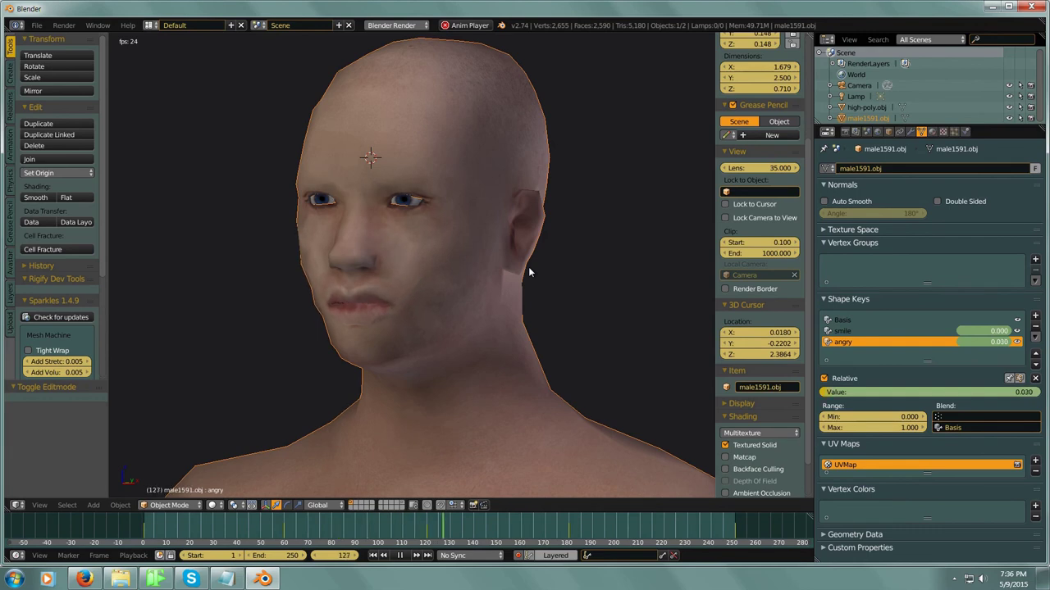
pyautogui.moveTo(510, 280); pyautogui.dragTo(530, 311, button='middle')
pyautogui.moveTo(408, 237); pyautogui.dragTo(473, 298, button='middle')
pyautogui.moveTo(572, 295); pyautogui.dragTo(616, 296, button='middle')
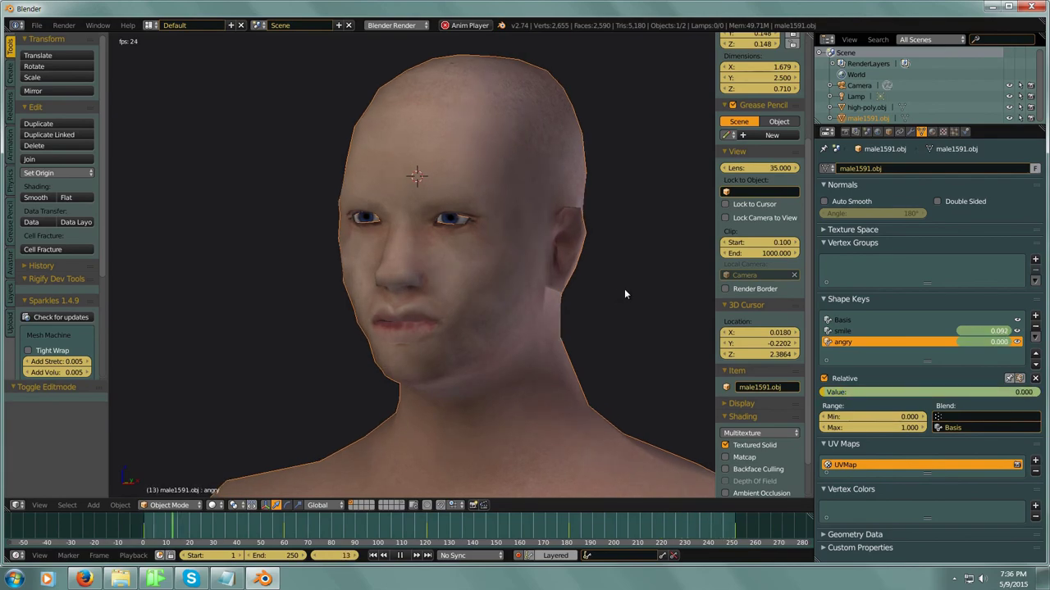